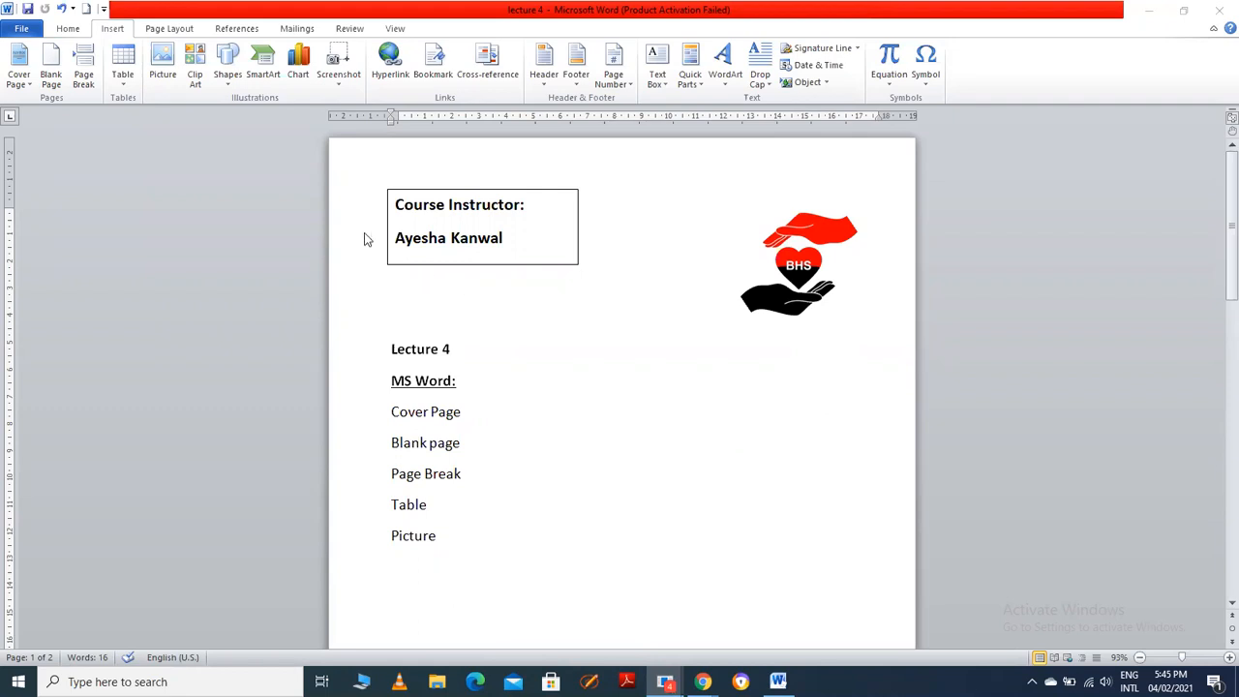
{"action": "left_click", "coordinate": [66, 33]}
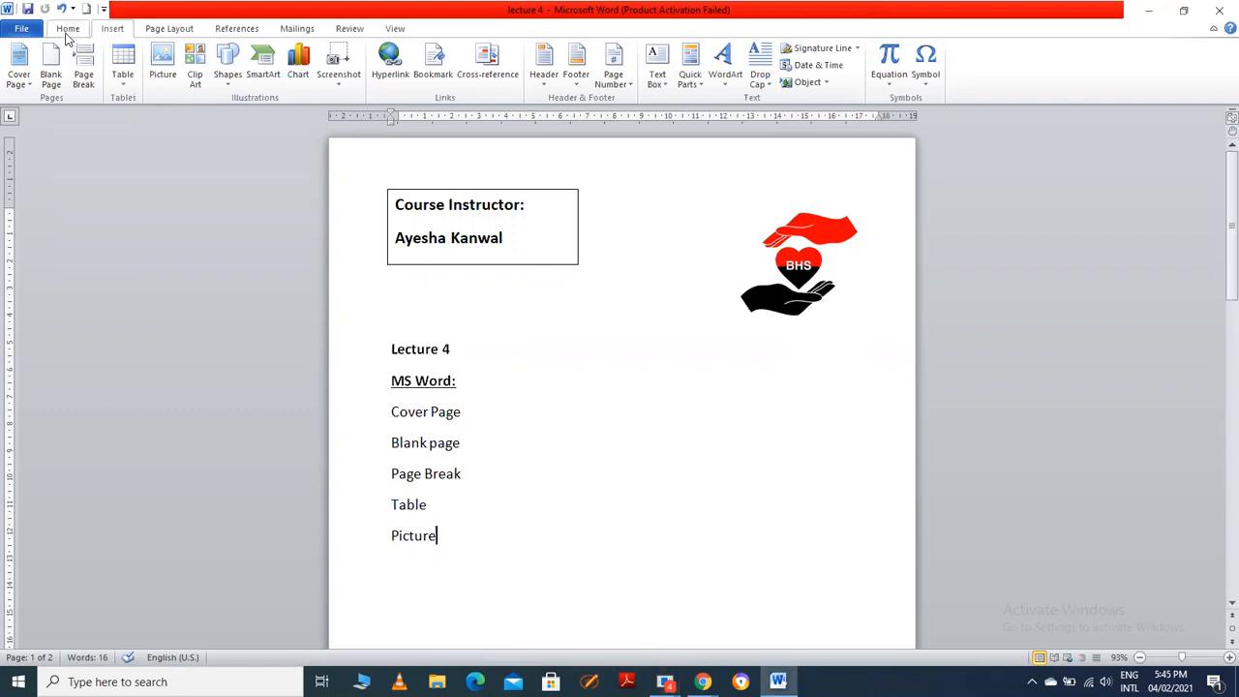
{"action": "left_click", "coordinate": [67, 29]}
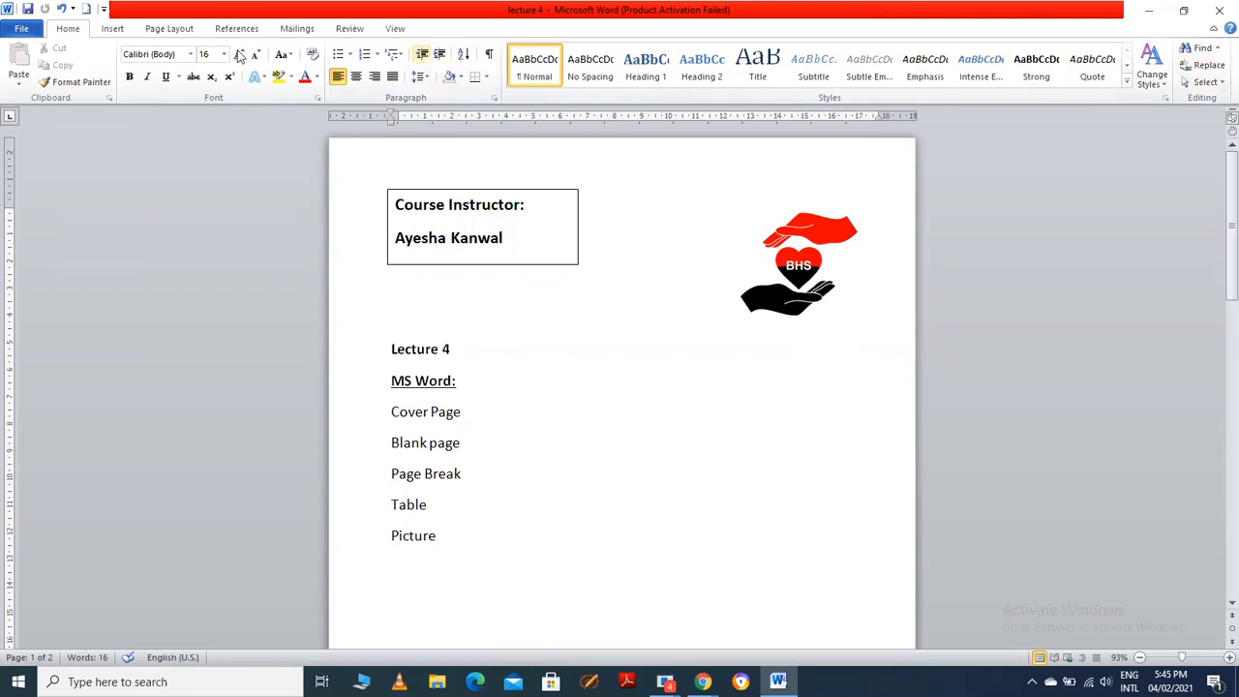
{"action": "left_click", "coordinate": [112, 29]}
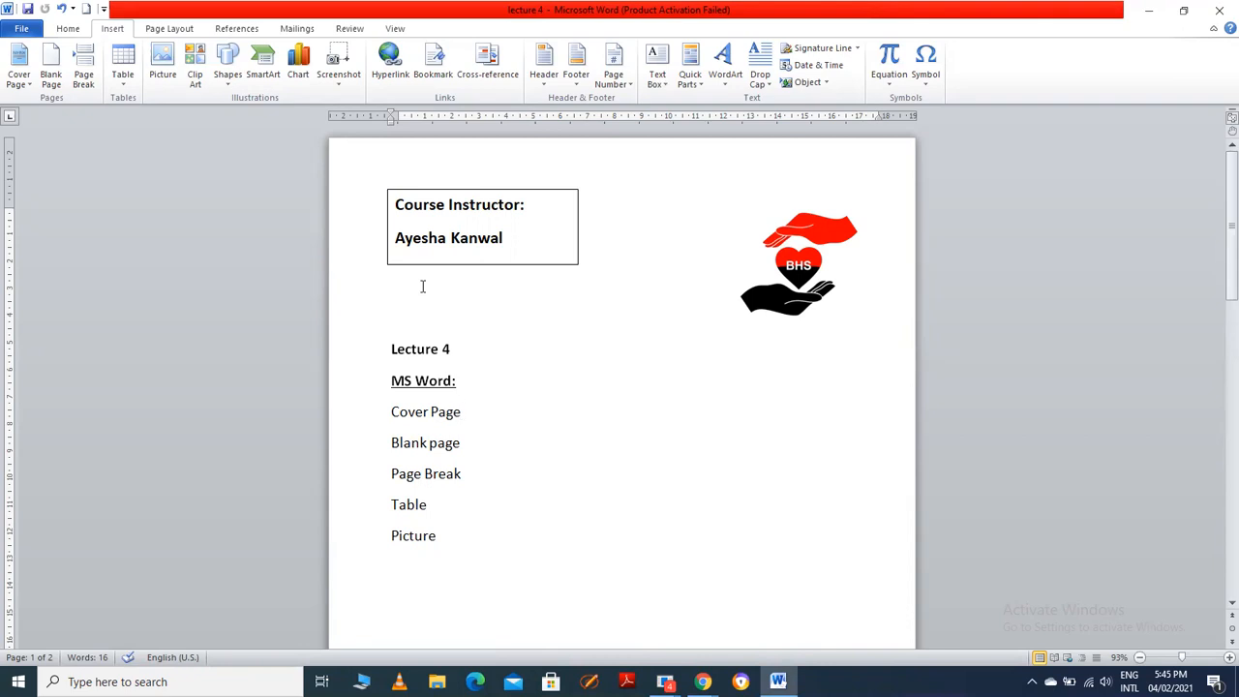
Insert the built-in Alphabet cover page at the start of the lecture document
{"action": "left_click", "coordinate": [18, 84]}
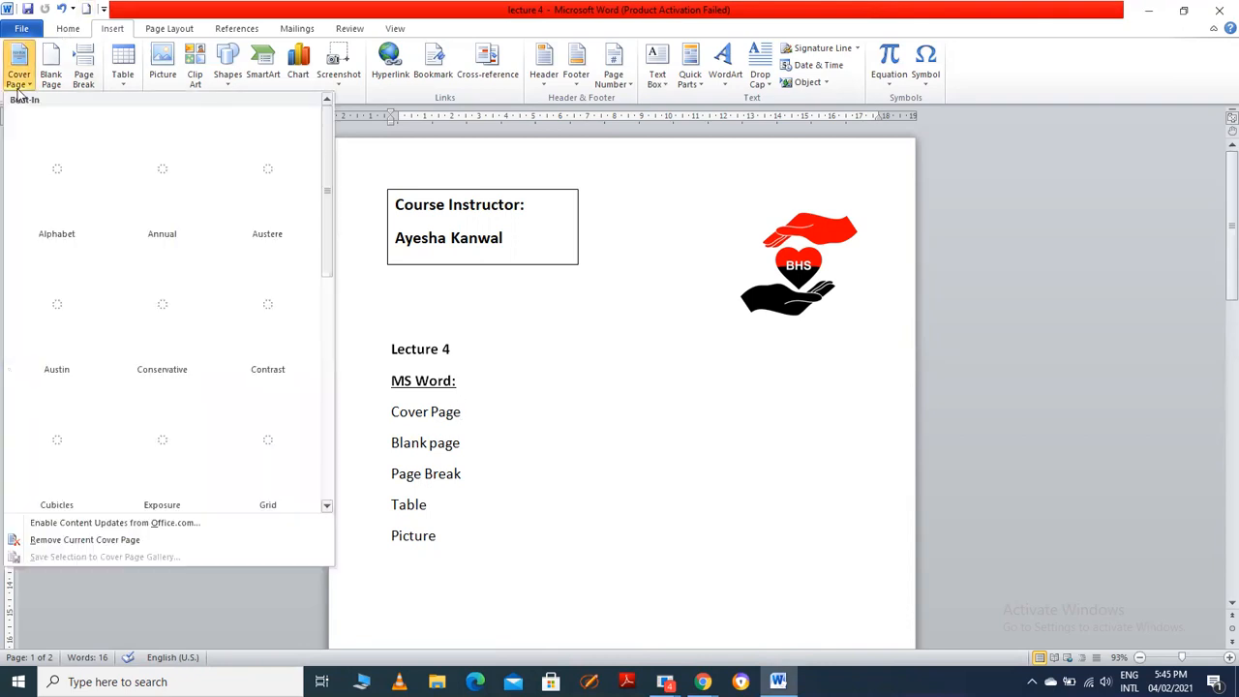
{"action": "left_click", "coordinate": [597, 380]}
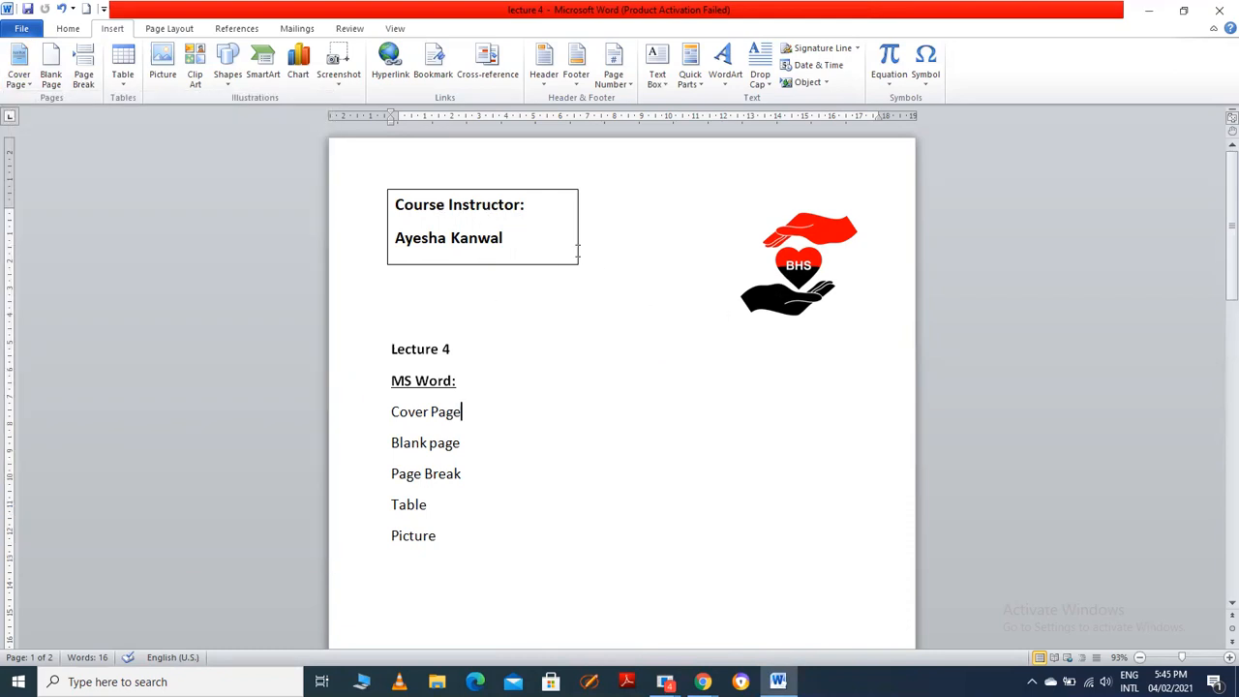
{"action": "left_click", "coordinate": [20, 75]}
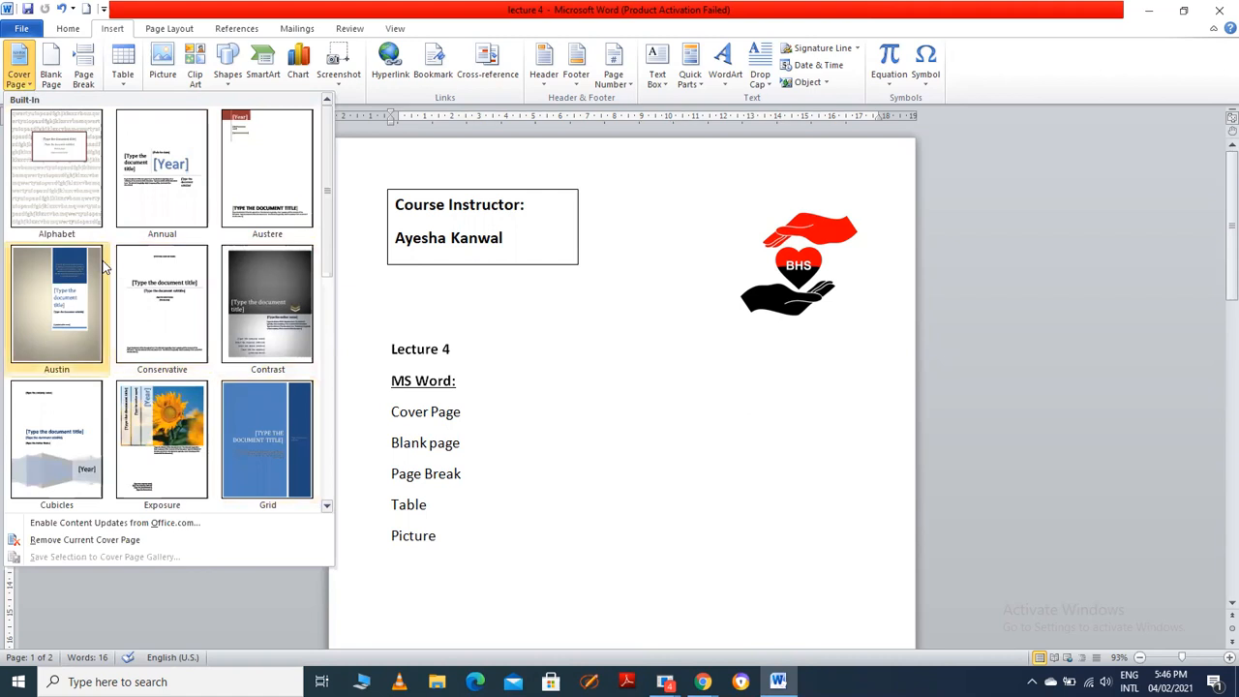
{"action": "left_click", "coordinate": [55, 197]}
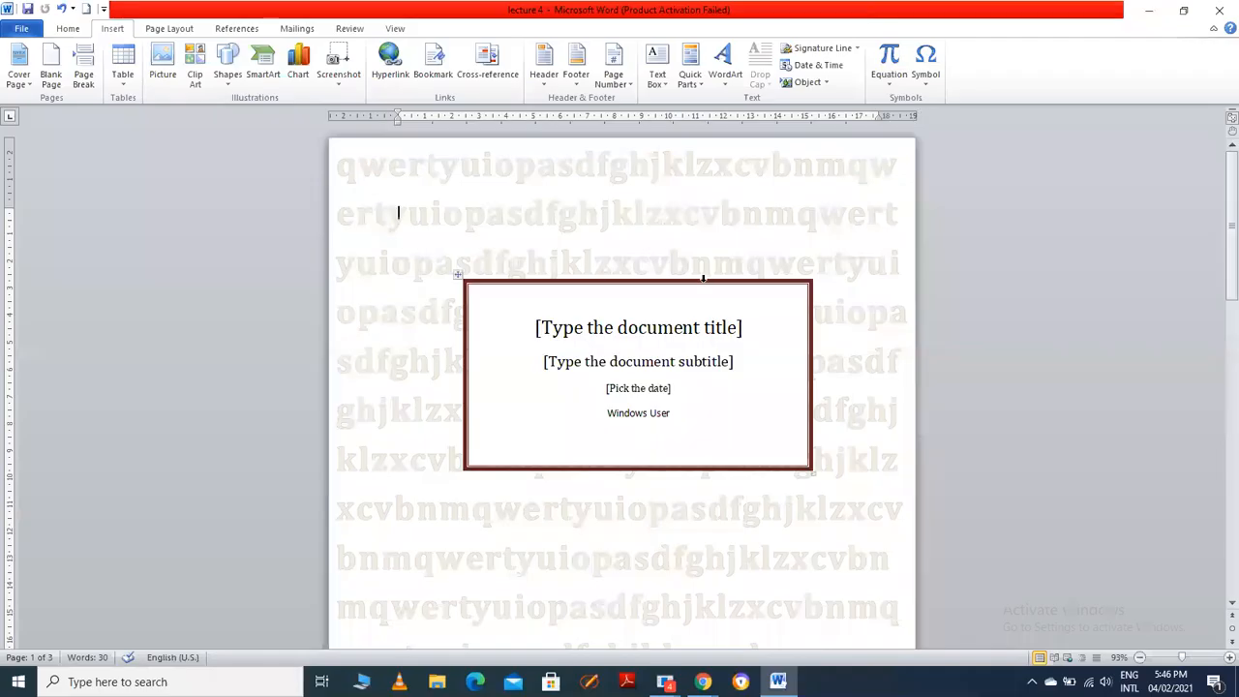
Edit the second line of the cover page's background letter pattern by deleting a letter and entering random letters there
{"action": "double_click", "coordinate": [586, 215]}
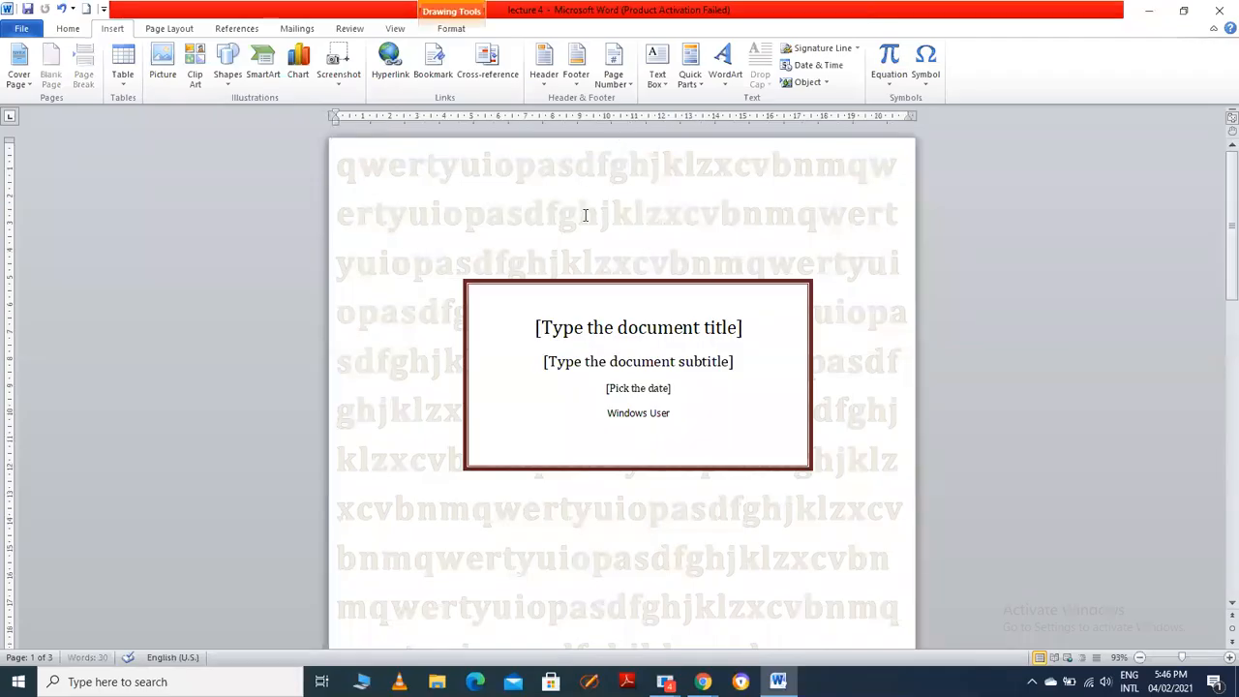
{"action": "left_click", "coordinate": [586, 217]}
{"action": "left_click", "coordinate": [584, 219]}
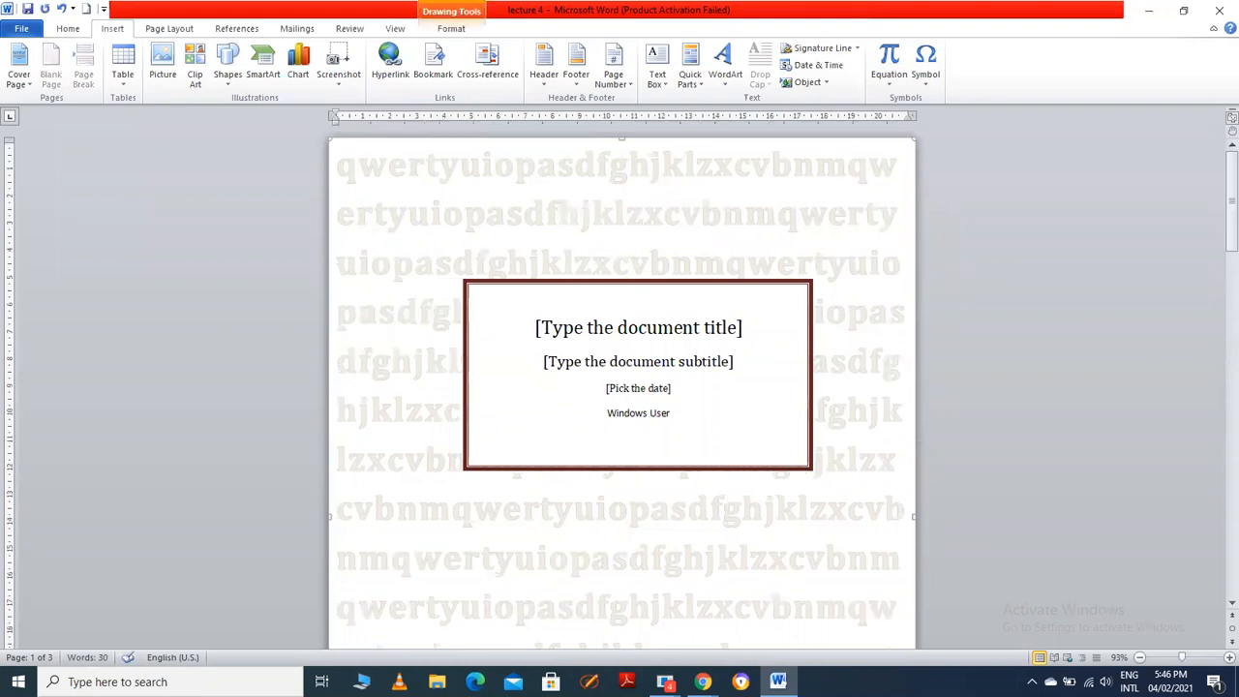
{"action": "key", "text": "Delete"}
{"action": "type", "text": "hg"}
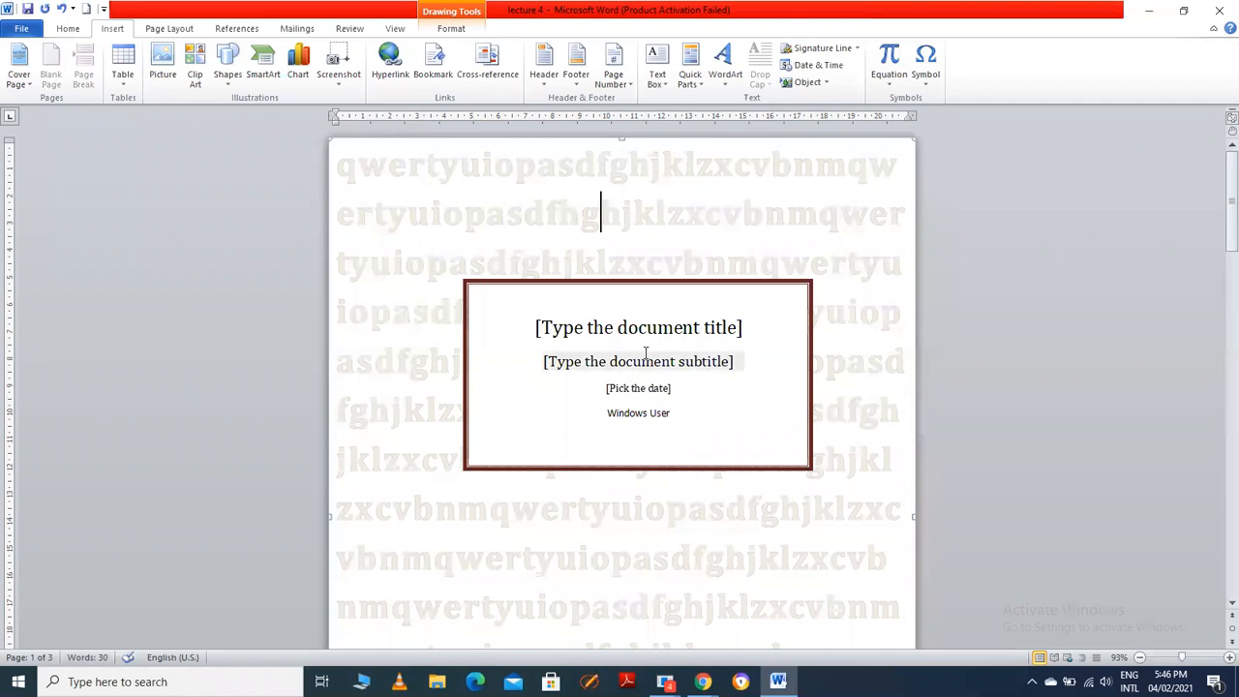
{"action": "type", "text": "jkpolbiul"}
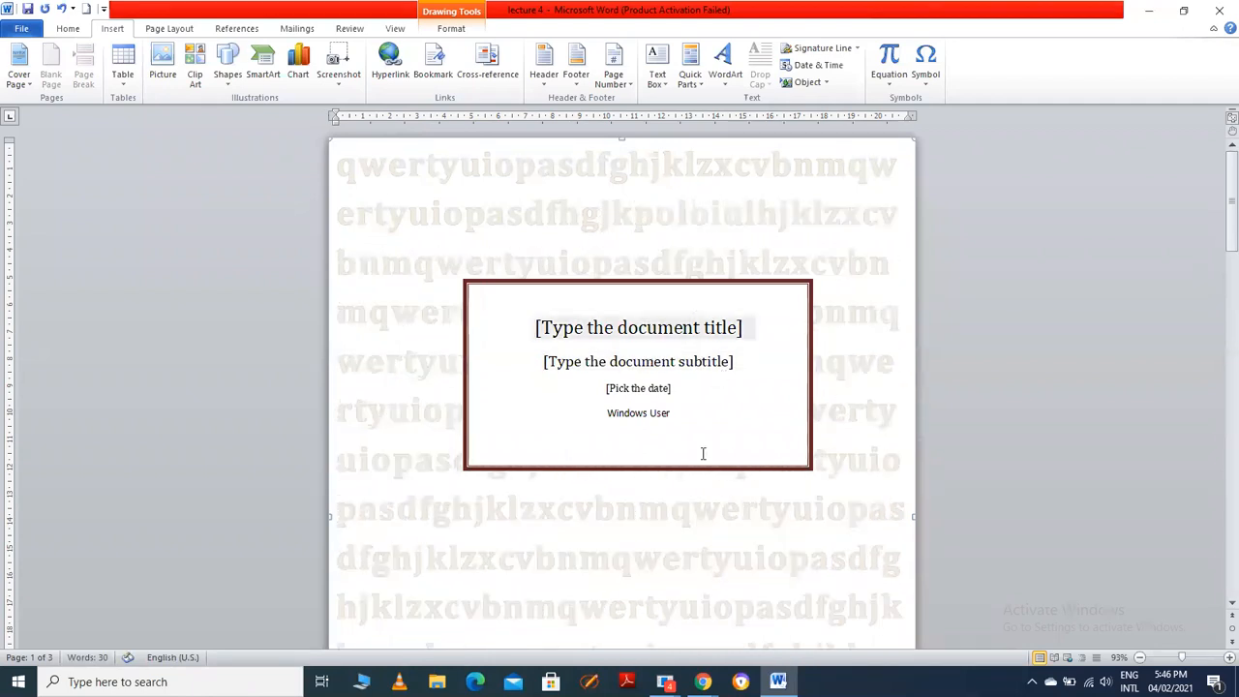
Select the document title placeholder and replace the cover page with the built-in Grid design
{"action": "left_click", "coordinate": [660, 332]}
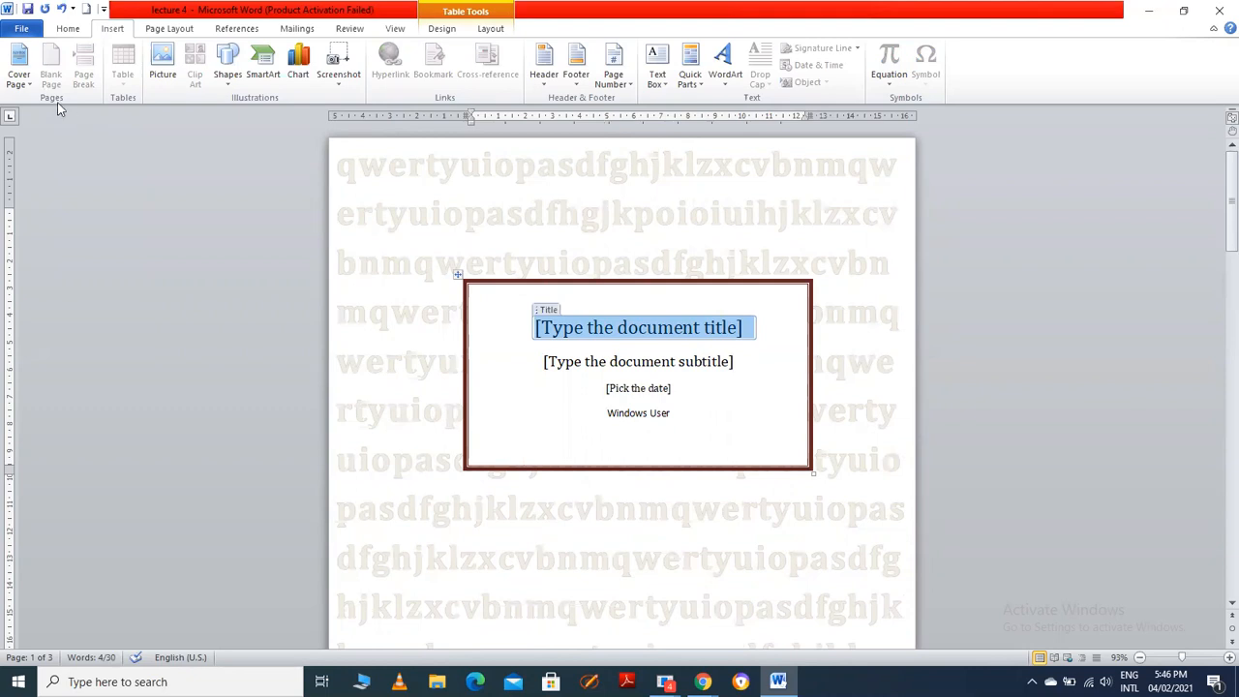
{"action": "left_click", "coordinate": [27, 77]}
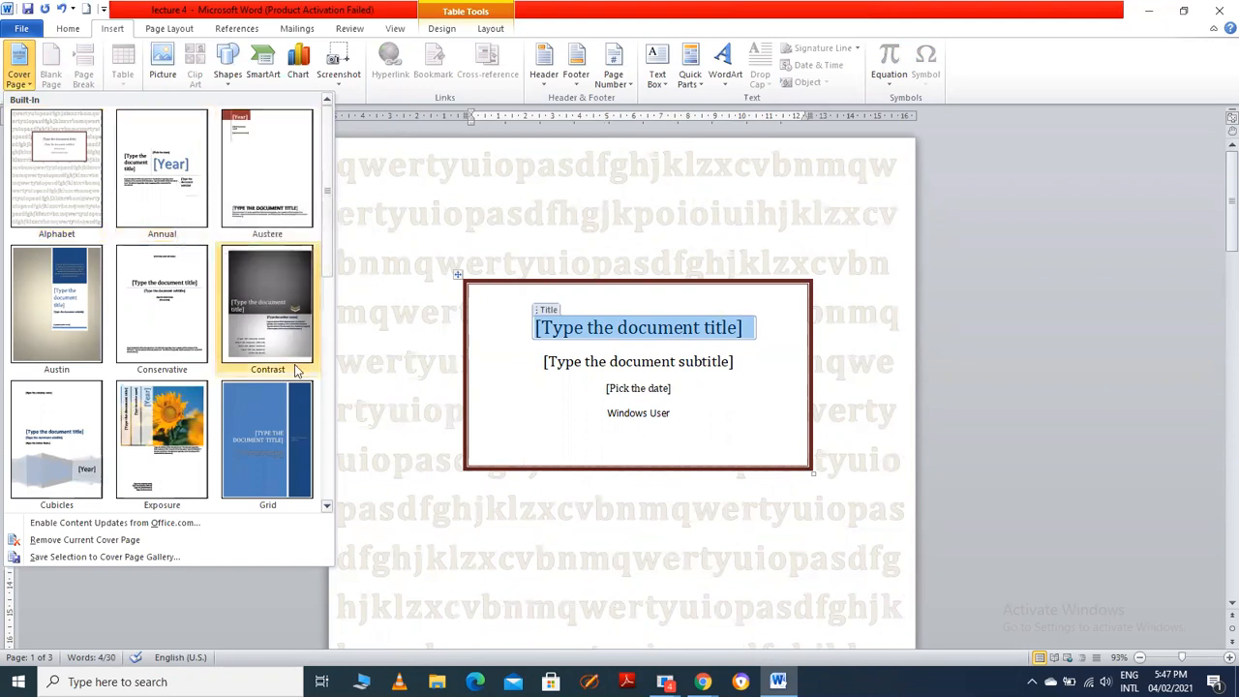
{"action": "left_click", "coordinate": [269, 418]}
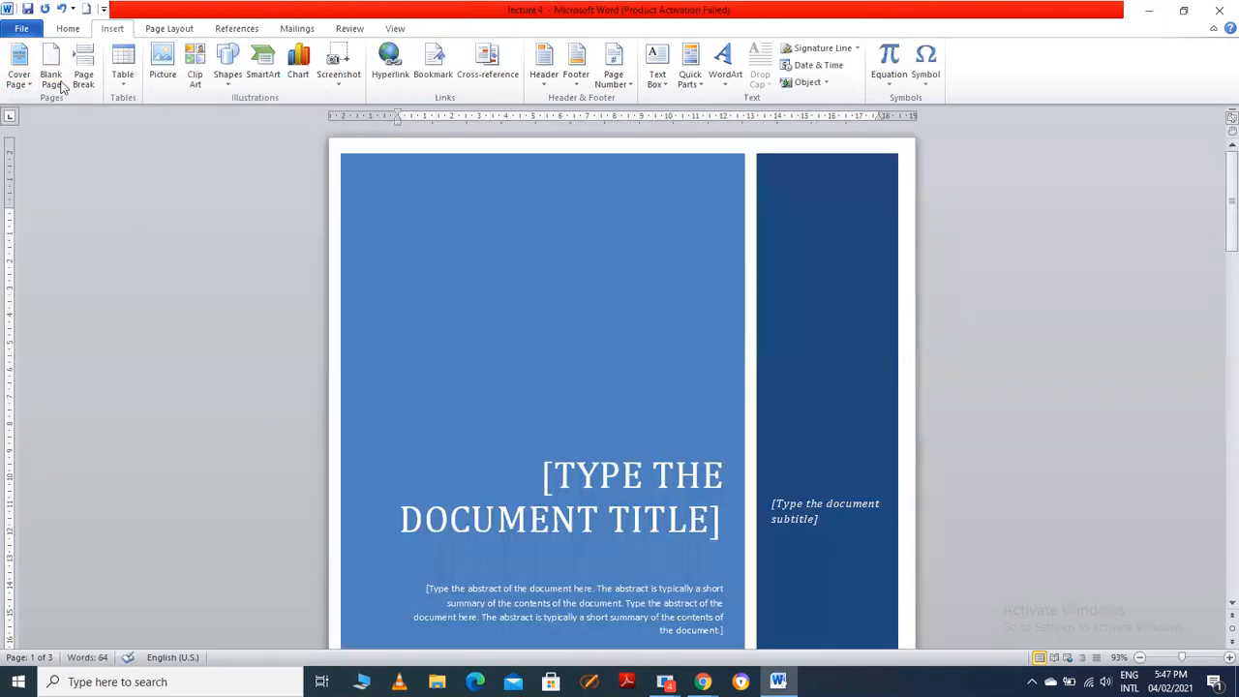
Replace the Grid cover page with the built-in Cubicles design
{"action": "left_click", "coordinate": [19, 77]}
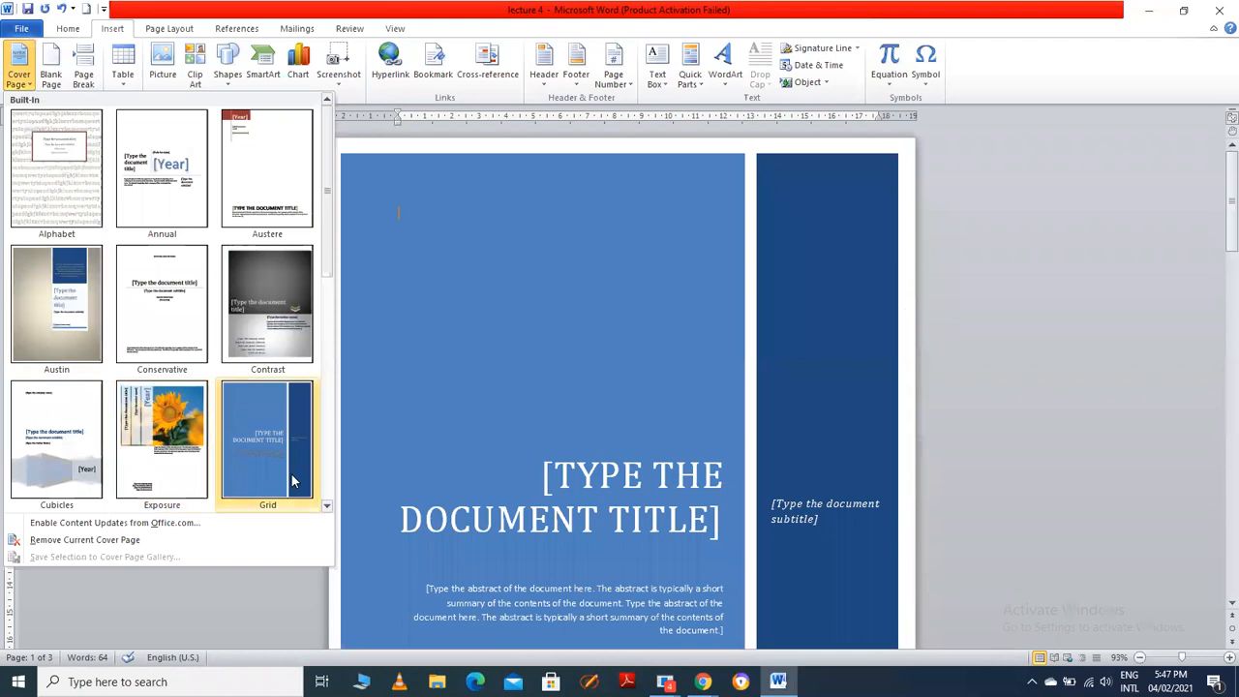
{"action": "left_click_drag", "start_coordinate": [327, 261], "coordinate": [334, 378]}
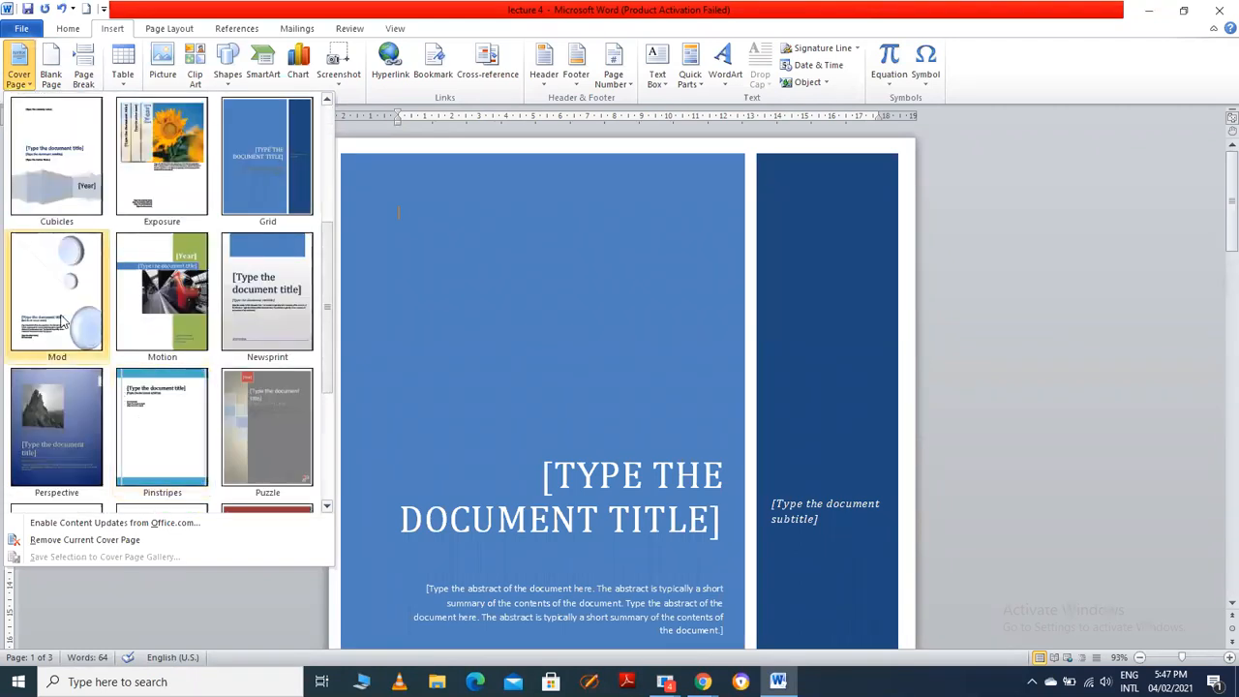
{"action": "left_click", "coordinate": [83, 166]}
{"action": "left_click_drag", "start_coordinate": [1228, 229], "coordinate": [1217, 200]}
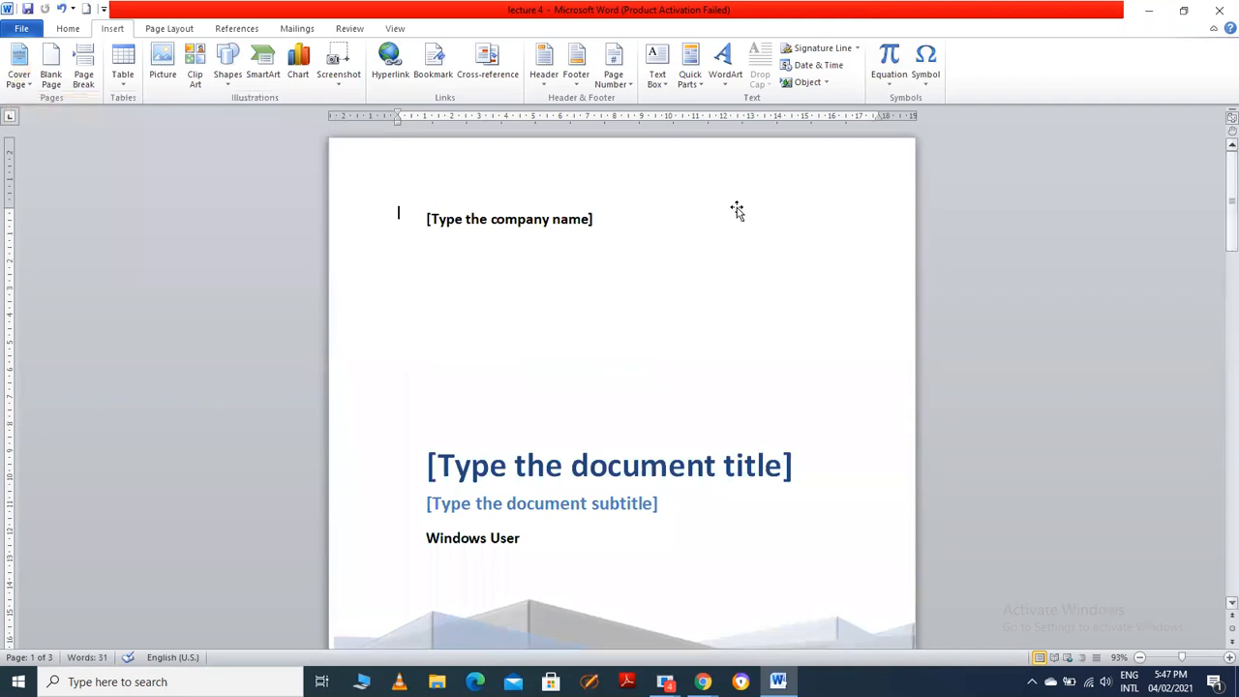
Undo the cover page insertions back to the original lecture page
{"action": "key", "text": "ctrl+z"}
{"action": "key", "text": "ctrl+z"}
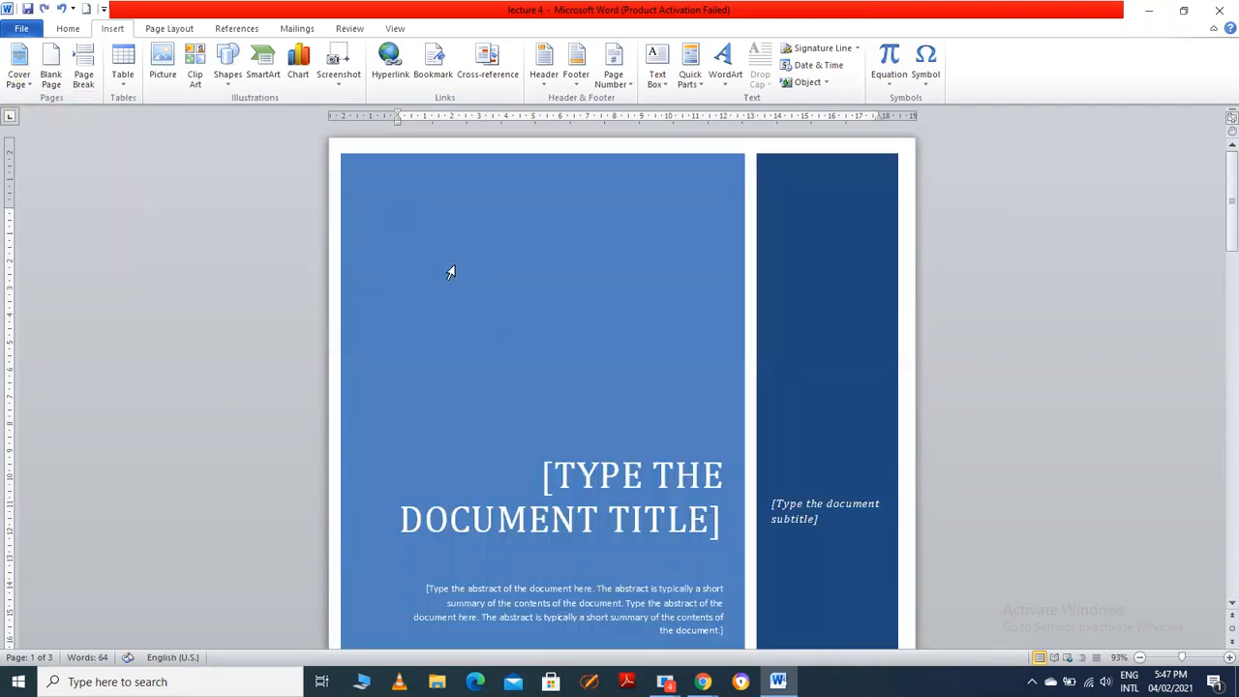
{"action": "key", "text": "ctrl+z"}
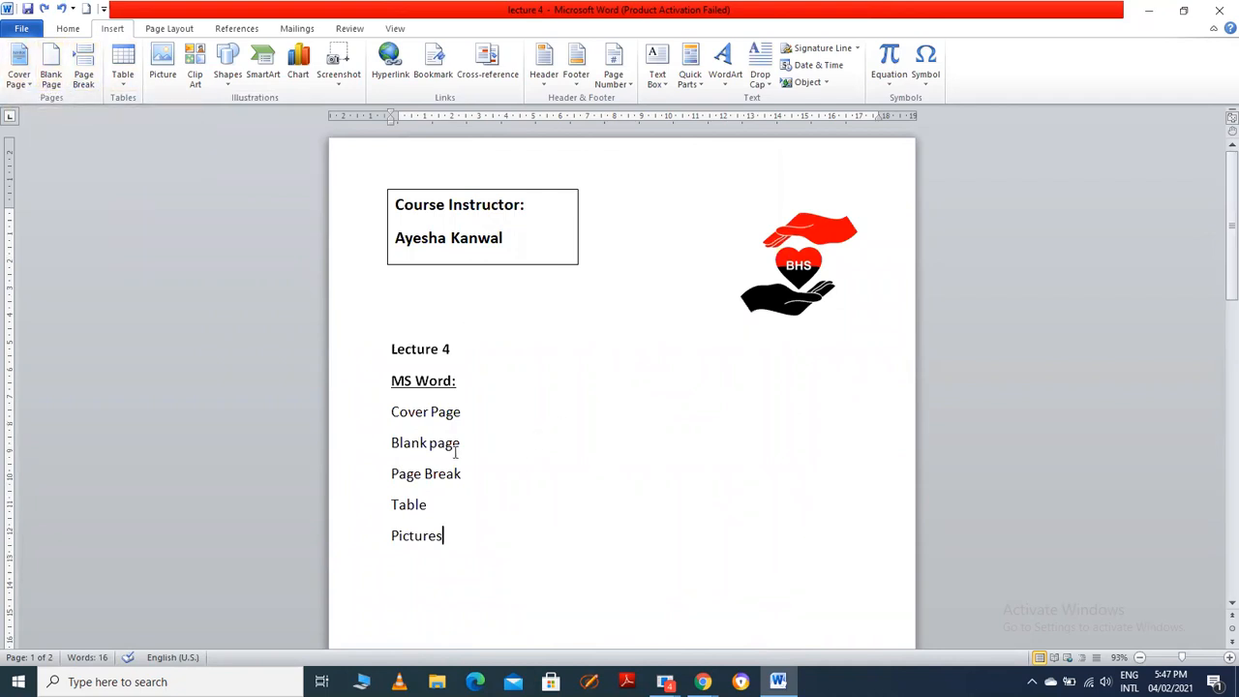
Try inserting a blank page after the Pictures line and reverse it, keeping the lecture topic list
{"action": "left_click", "coordinate": [48, 59]}
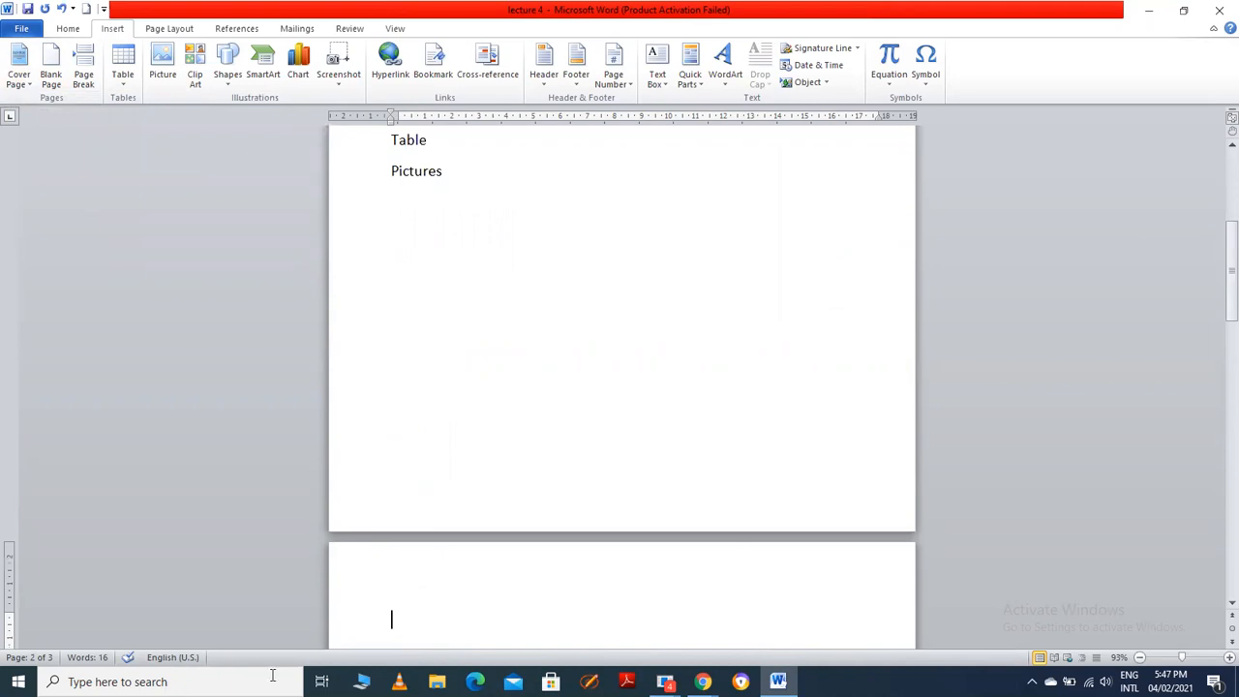
{"action": "key", "text": "BackSpace"}
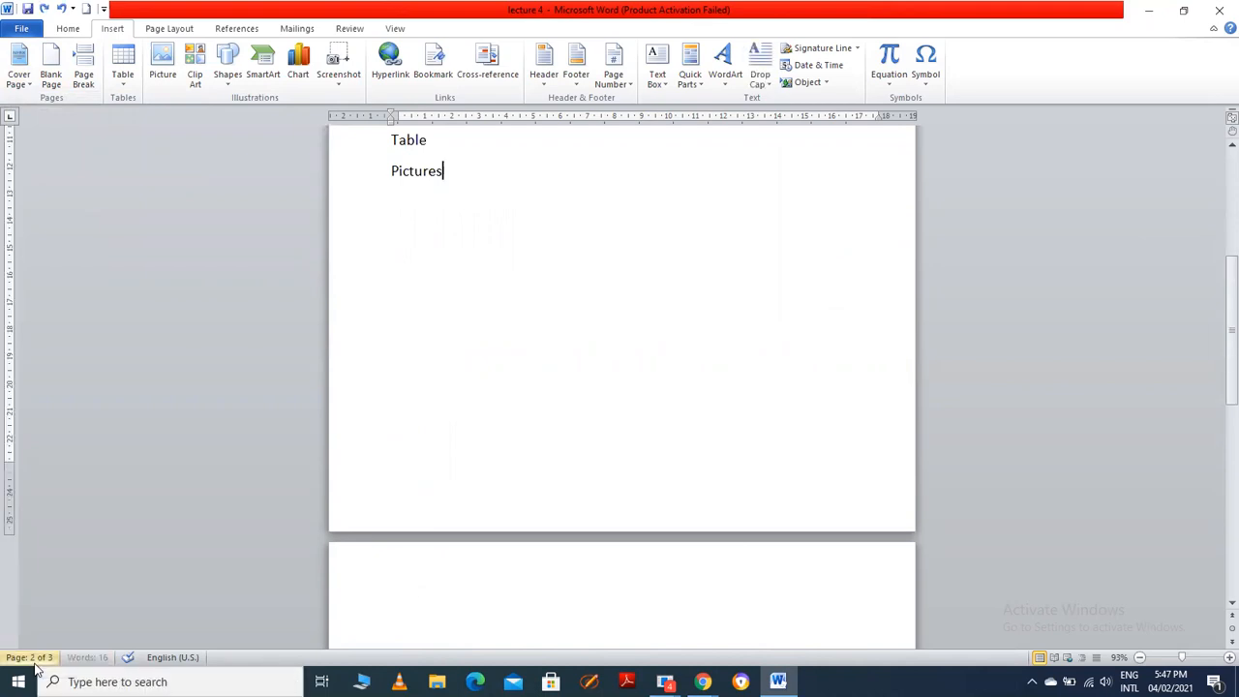
{"action": "key", "text": "ctrl+z"}
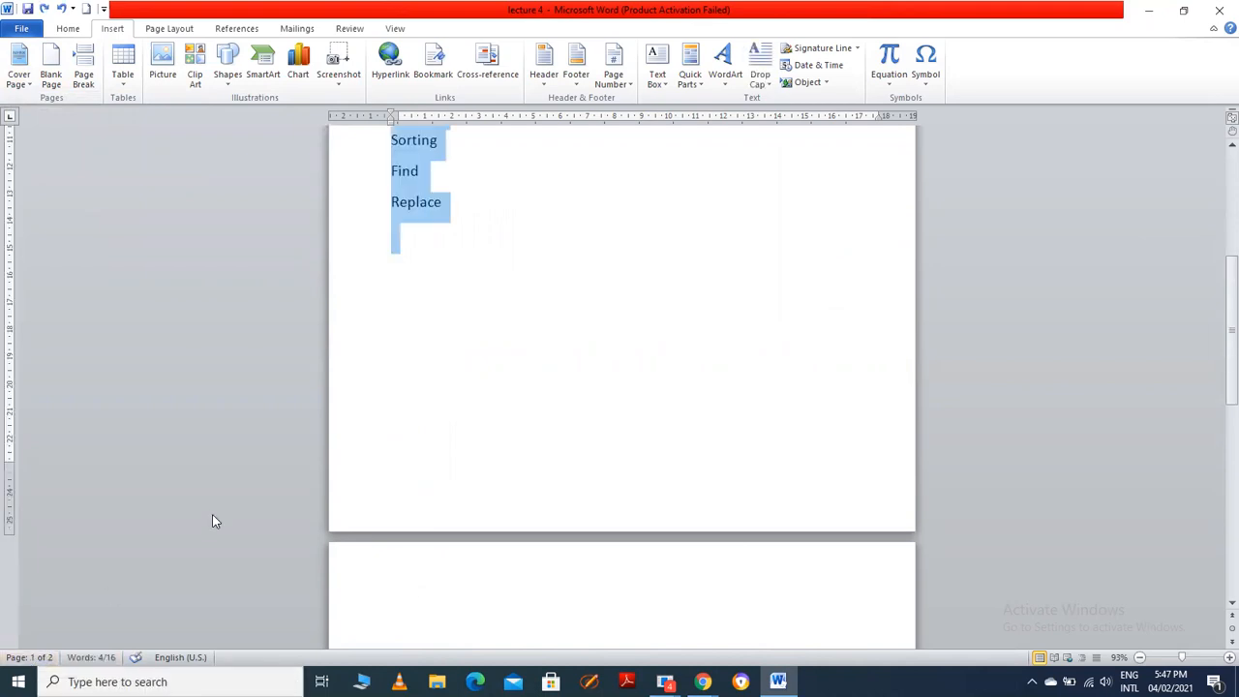
{"action": "left_click", "coordinate": [393, 478]}
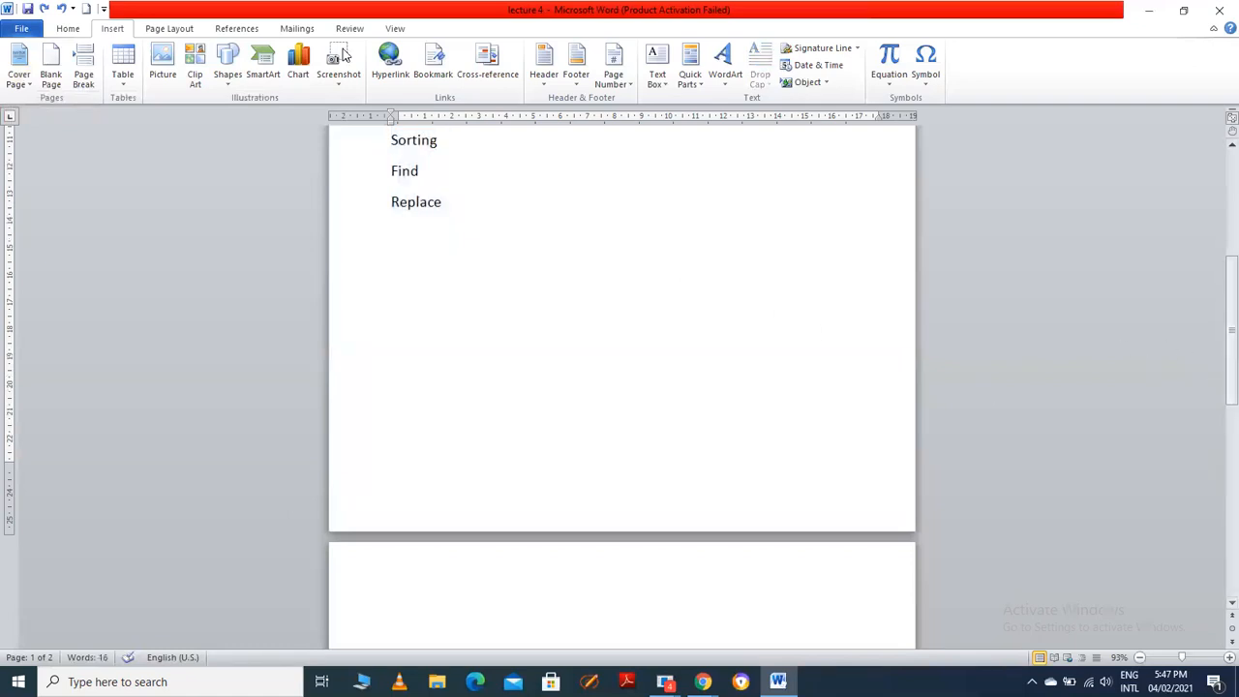
{"action": "left_click", "coordinate": [45, 8]}
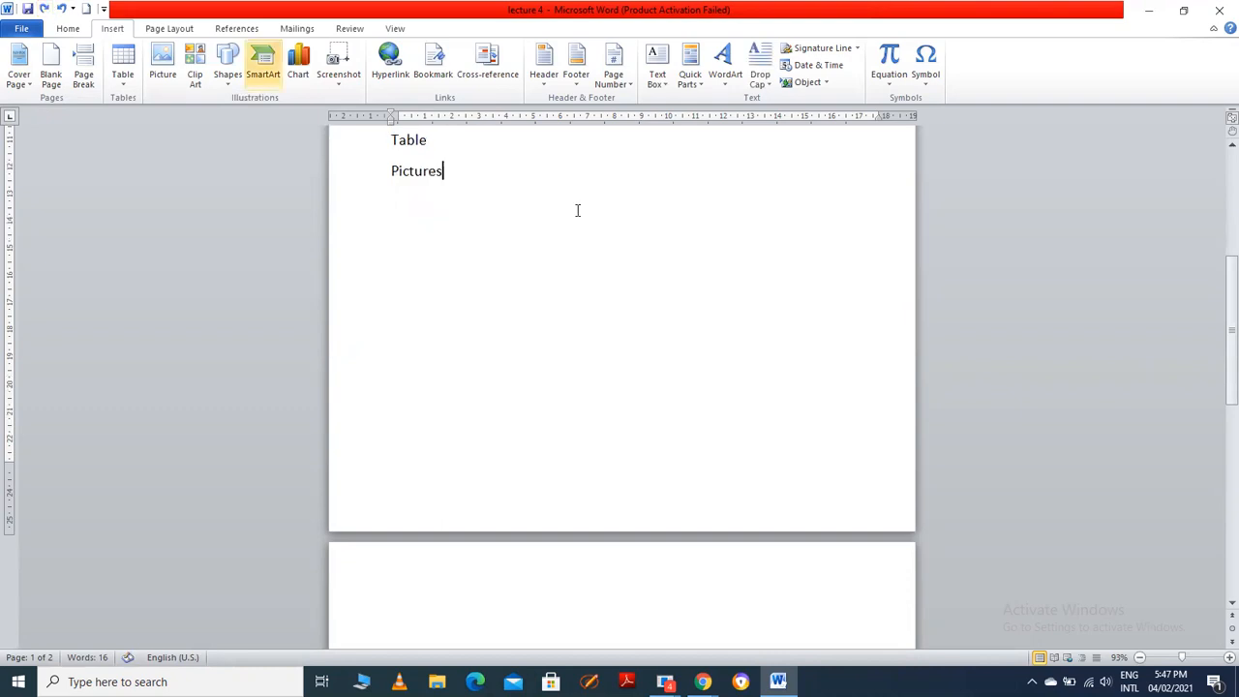
Insert two blank pages below the Pictures line at the end of the topic list
{"action": "left_click_drag", "start_coordinate": [1222, 296], "coordinate": [1218, 112]}
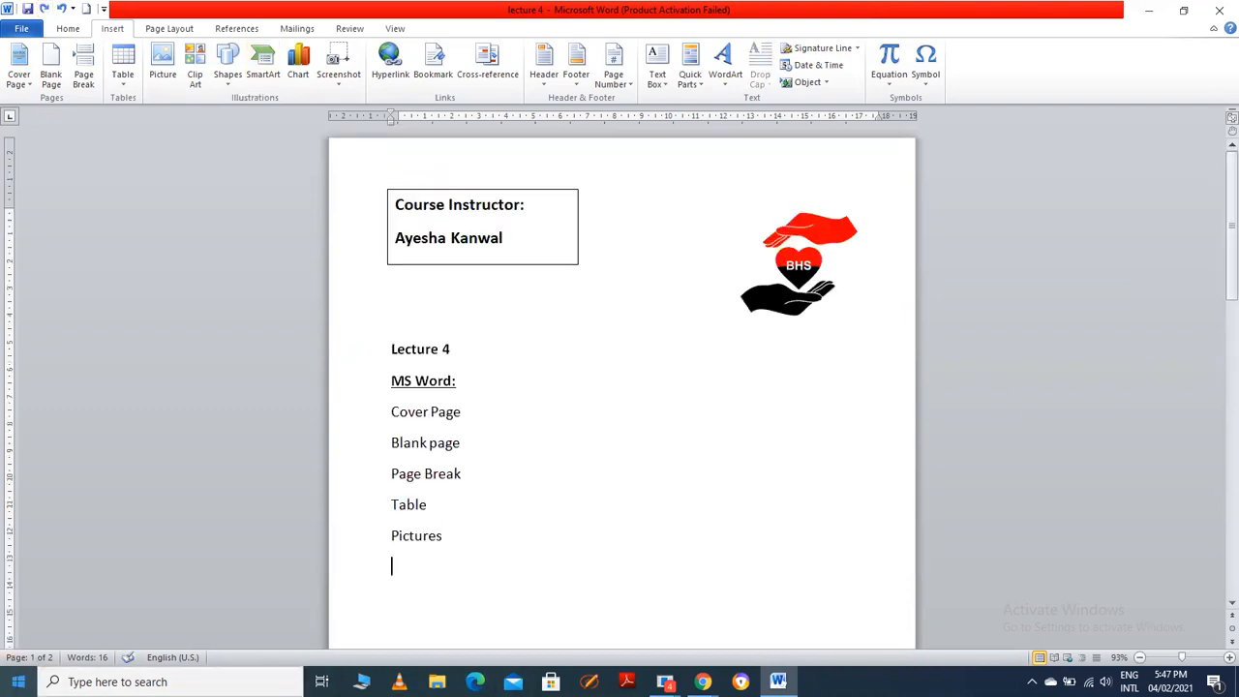
{"action": "left_click", "coordinate": [49, 72]}
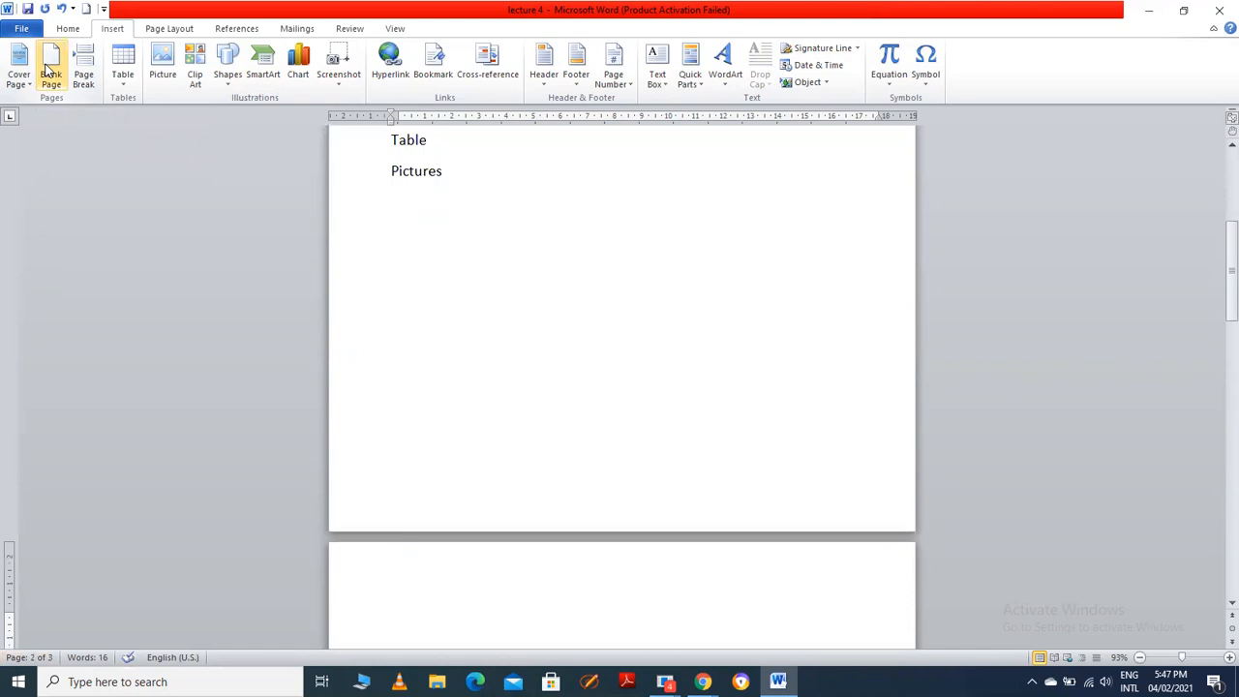
{"action": "left_click", "coordinate": [47, 71]}
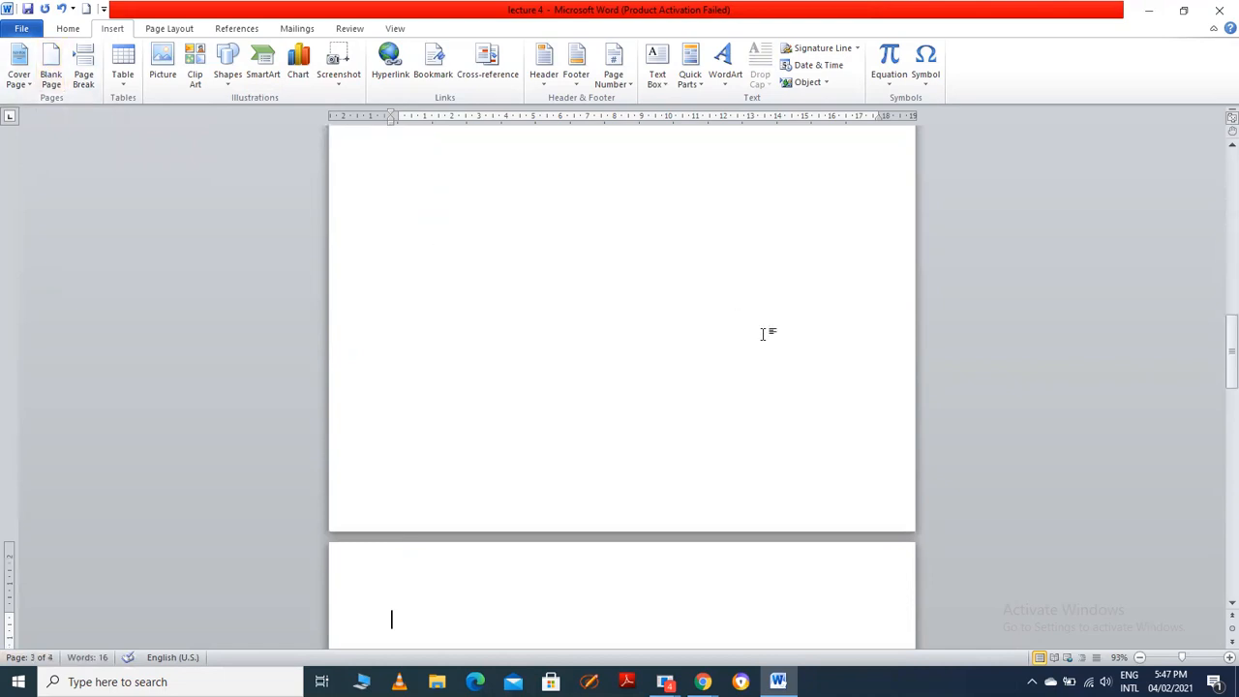
Try a page break after the Cover Page line and undo it
{"action": "left_click_drag", "start_coordinate": [1221, 371], "coordinate": [1218, 202]}
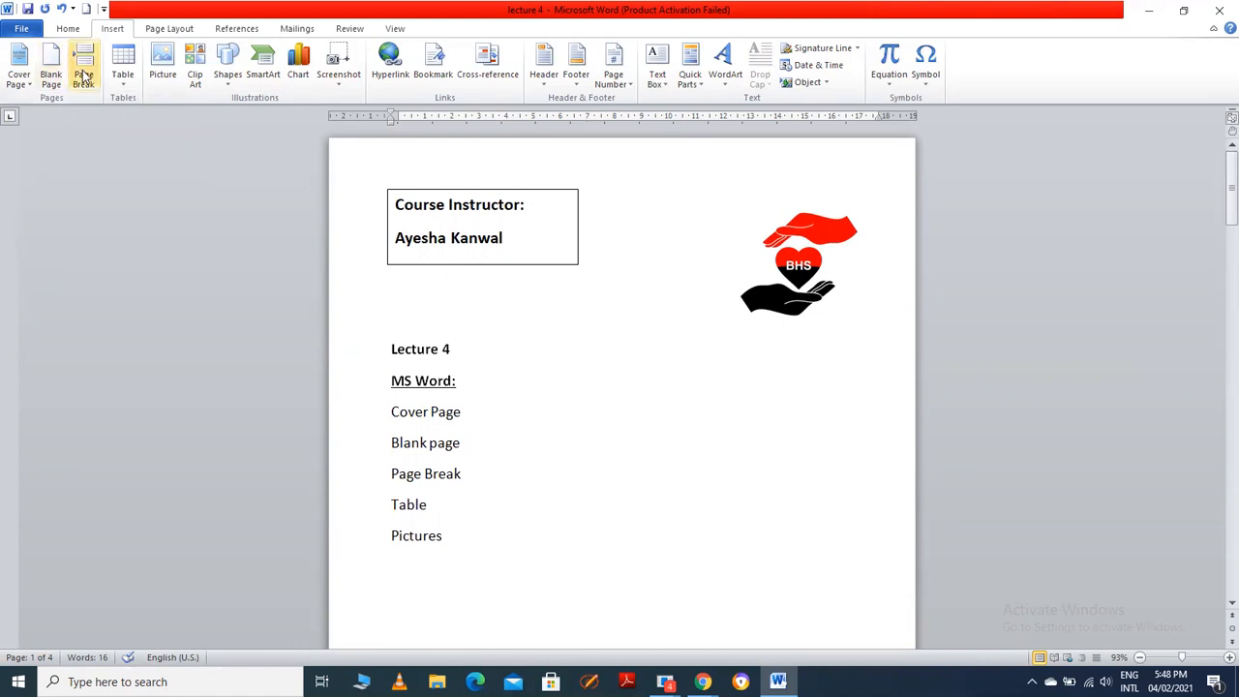
{"action": "left_click", "coordinate": [499, 429]}
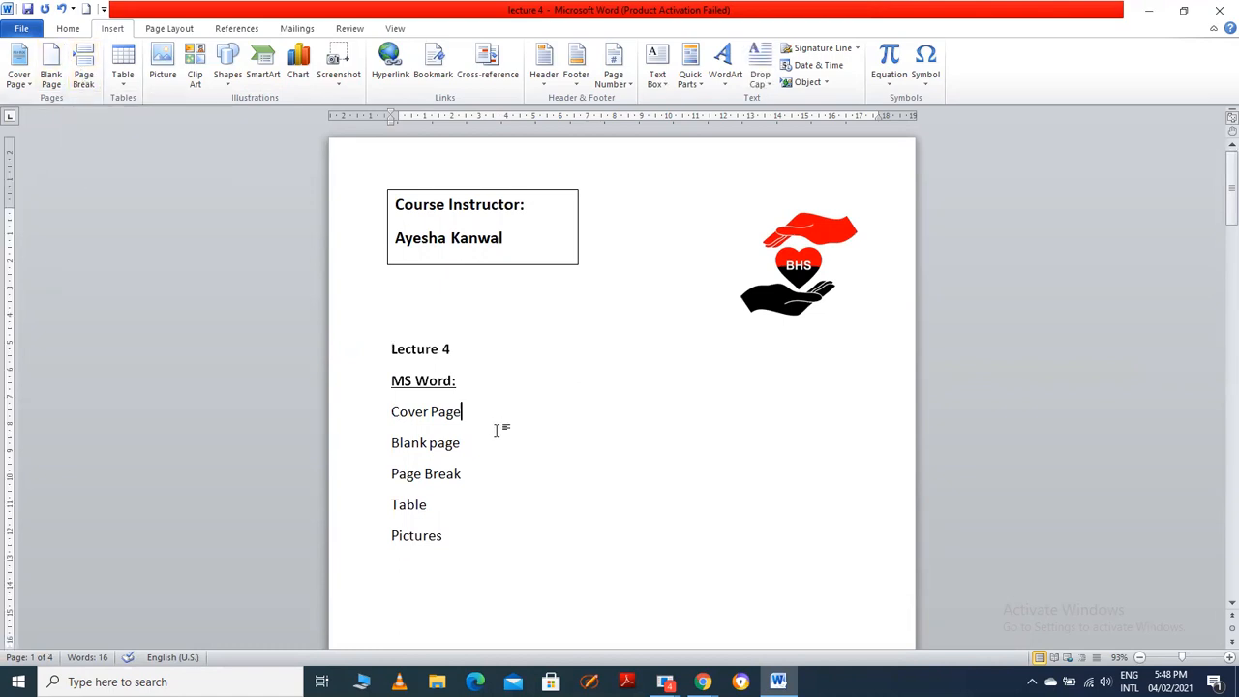
{"action": "left_click", "coordinate": [87, 71]}
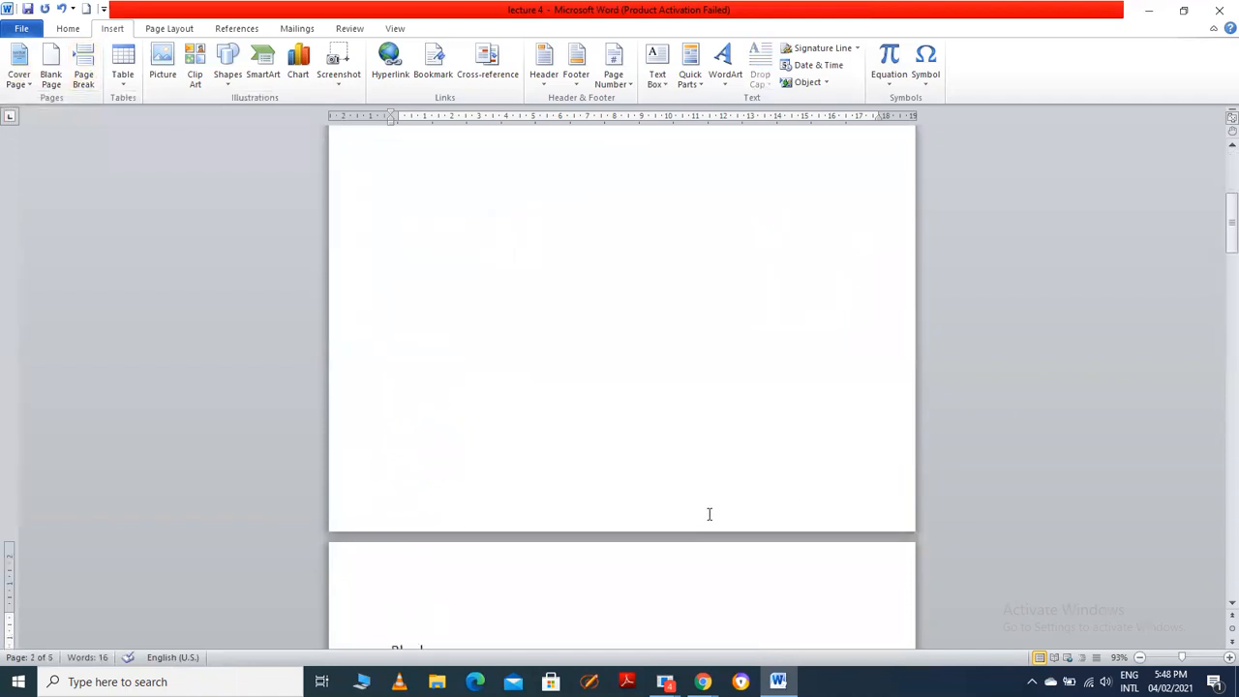
{"action": "left_click_drag", "start_coordinate": [1218, 228], "coordinate": [1218, 196]}
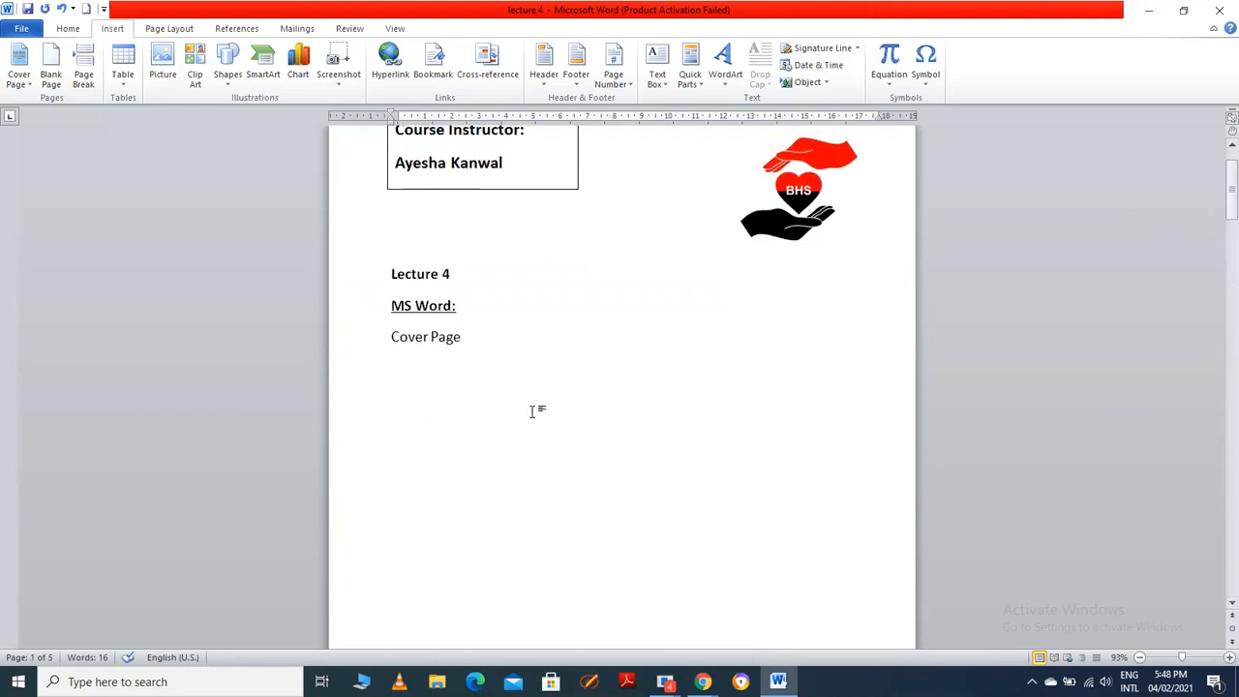
{"action": "key", "text": "ctrl+z"}
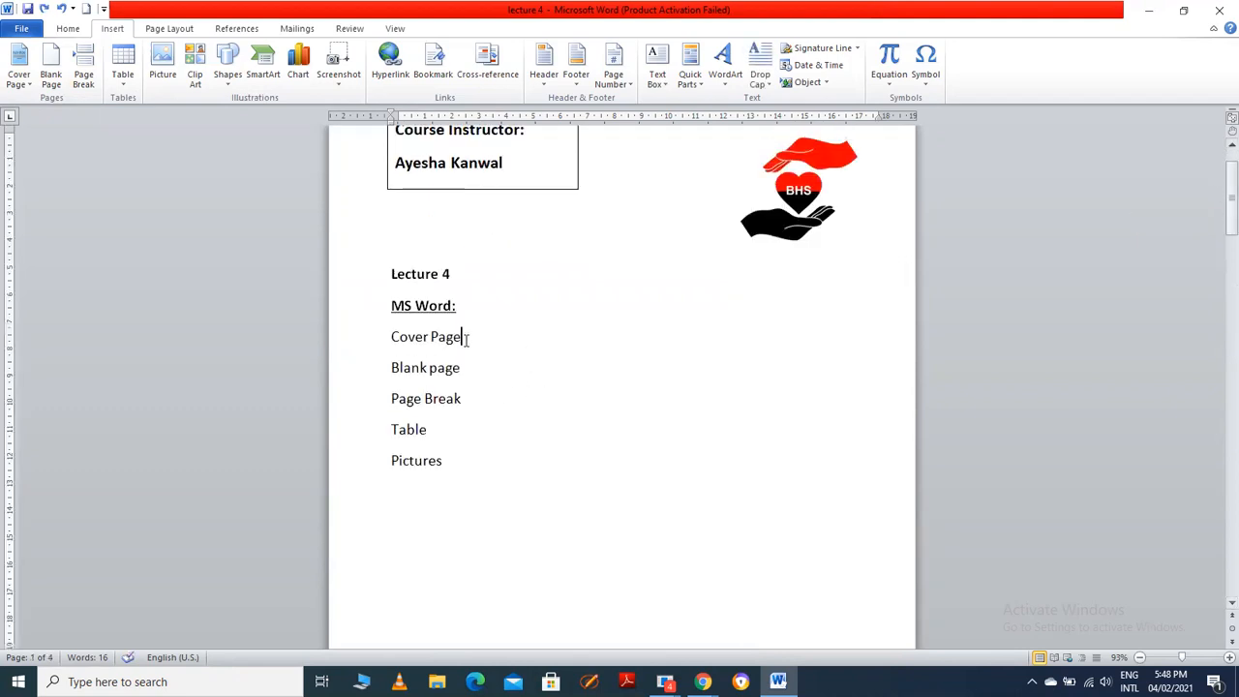
Try a page break after the Blank page line, remove it, and return to the start of the document
{"action": "left_click", "coordinate": [465, 367]}
{"action": "left_click", "coordinate": [83, 75]}
{"action": "mouse_move", "coordinate": [1227, 224]}
{"action": "left_mouse_down"}
{"action": "mouse_move", "coordinate": [1217, 254]}
{"action": "mouse_move", "coordinate": [1217, 196]}
{"action": "mouse_move", "coordinate": [1217, 237]}
{"action": "left_mouse_up"}
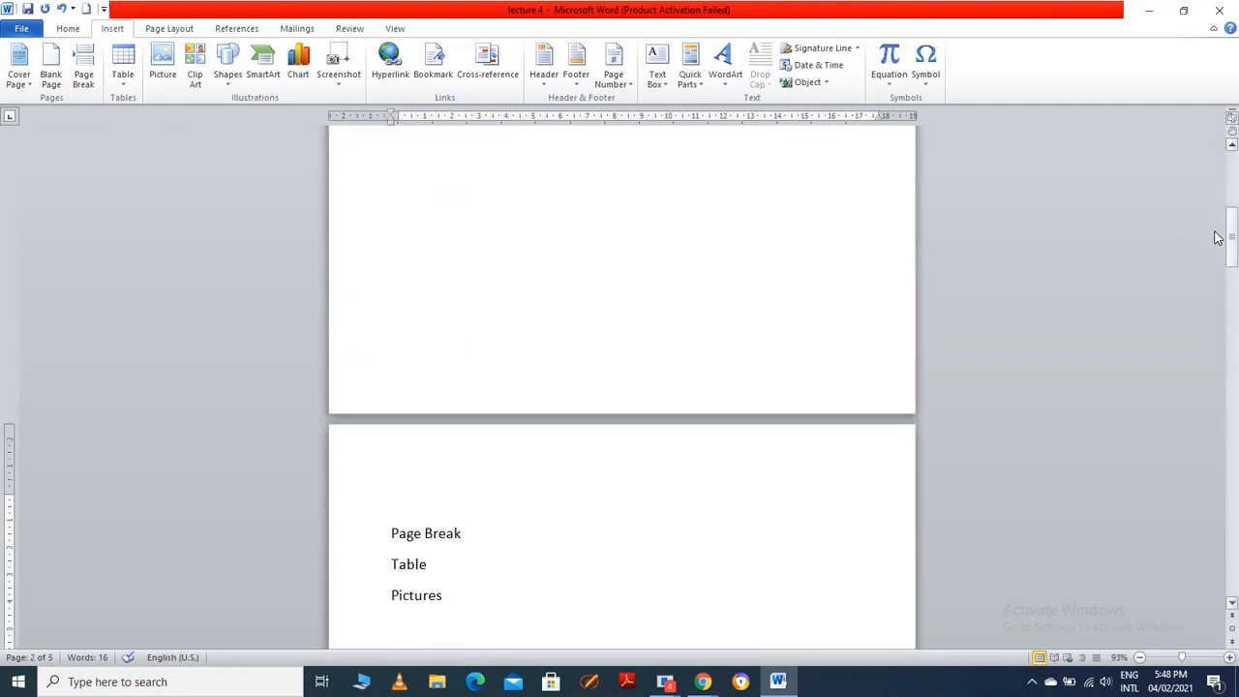
{"action": "key", "text": "BackSpace"}
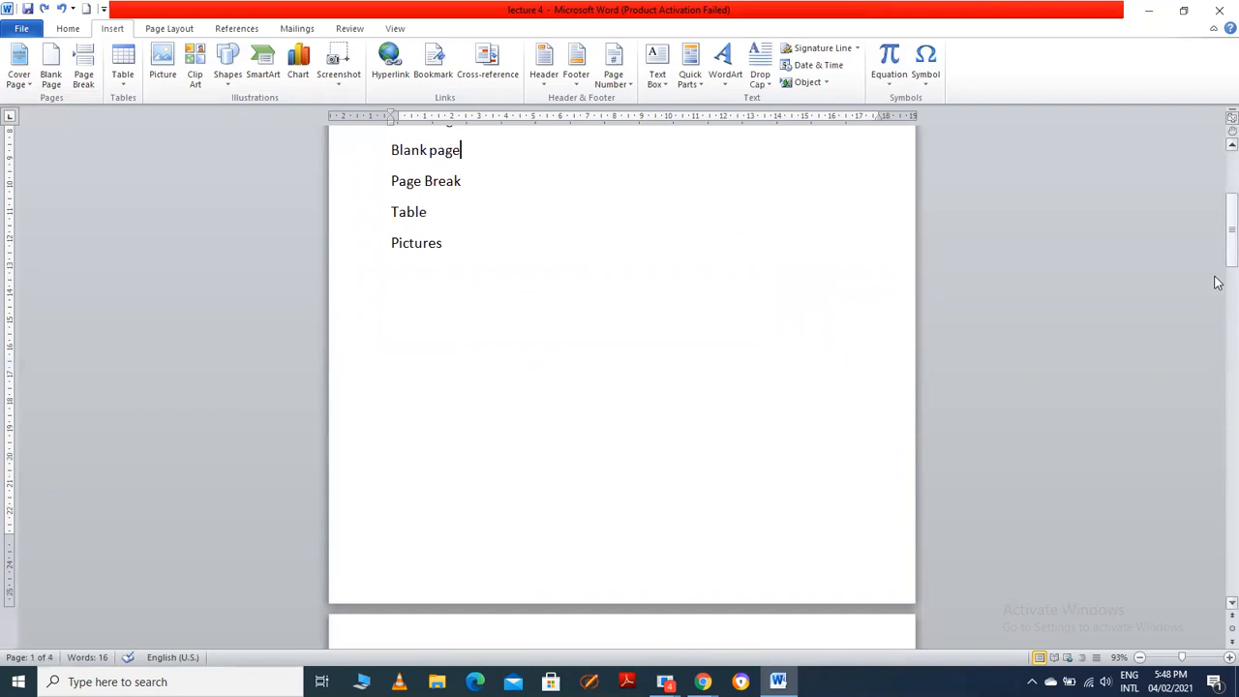
{"action": "left_click_drag", "start_coordinate": [1217, 254], "coordinate": [1217, 200]}
{"action": "key", "text": "Return"}
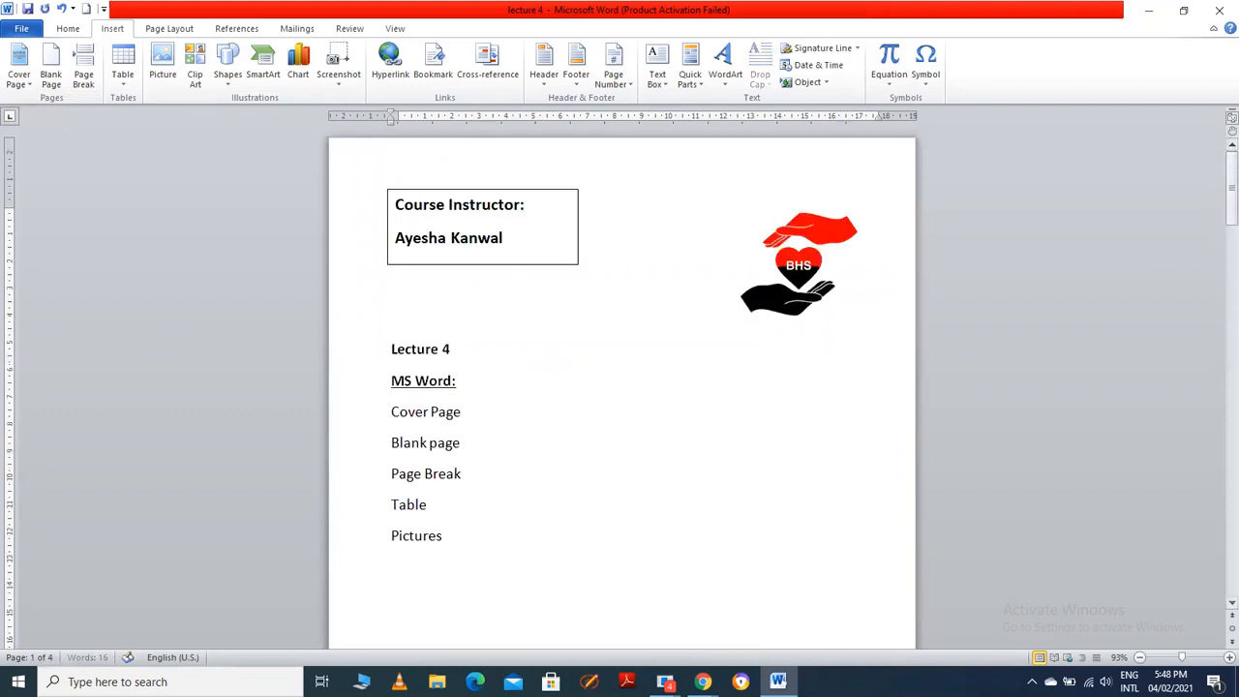
Insert a 3x3 table below the Pictures line and apply a blue shaded grid style from the built-in table styles
{"action": "left_click", "coordinate": [125, 82]}
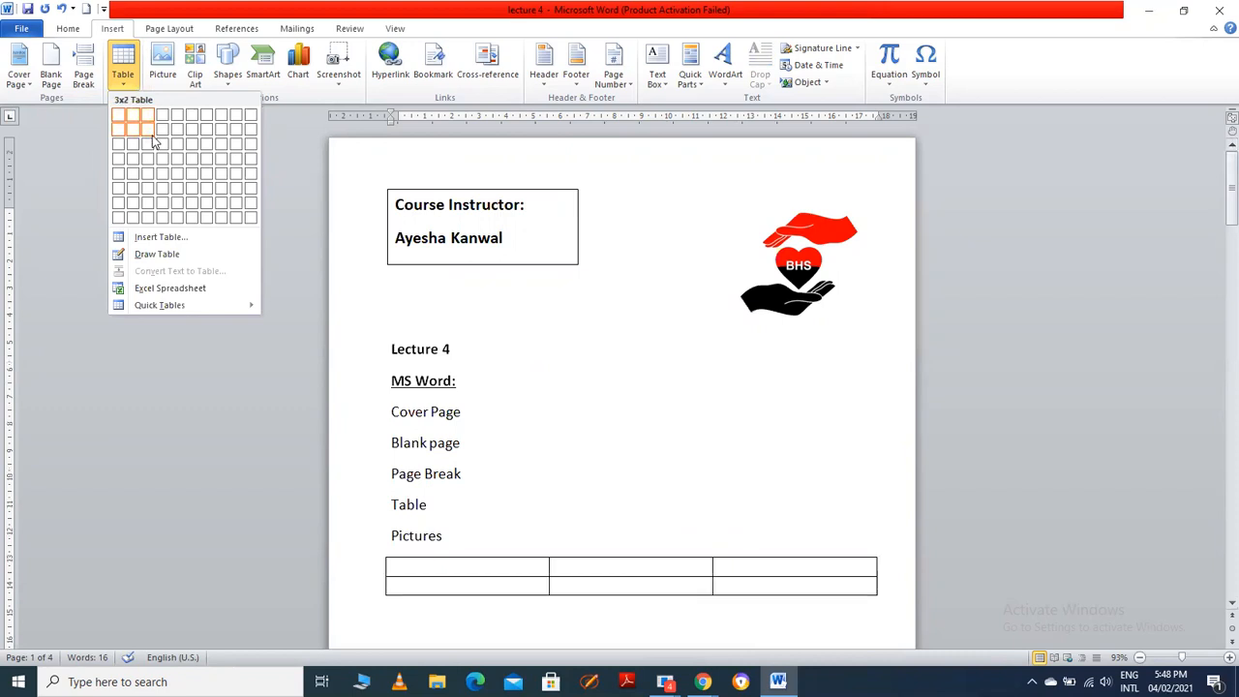
{"action": "left_click", "coordinate": [150, 145]}
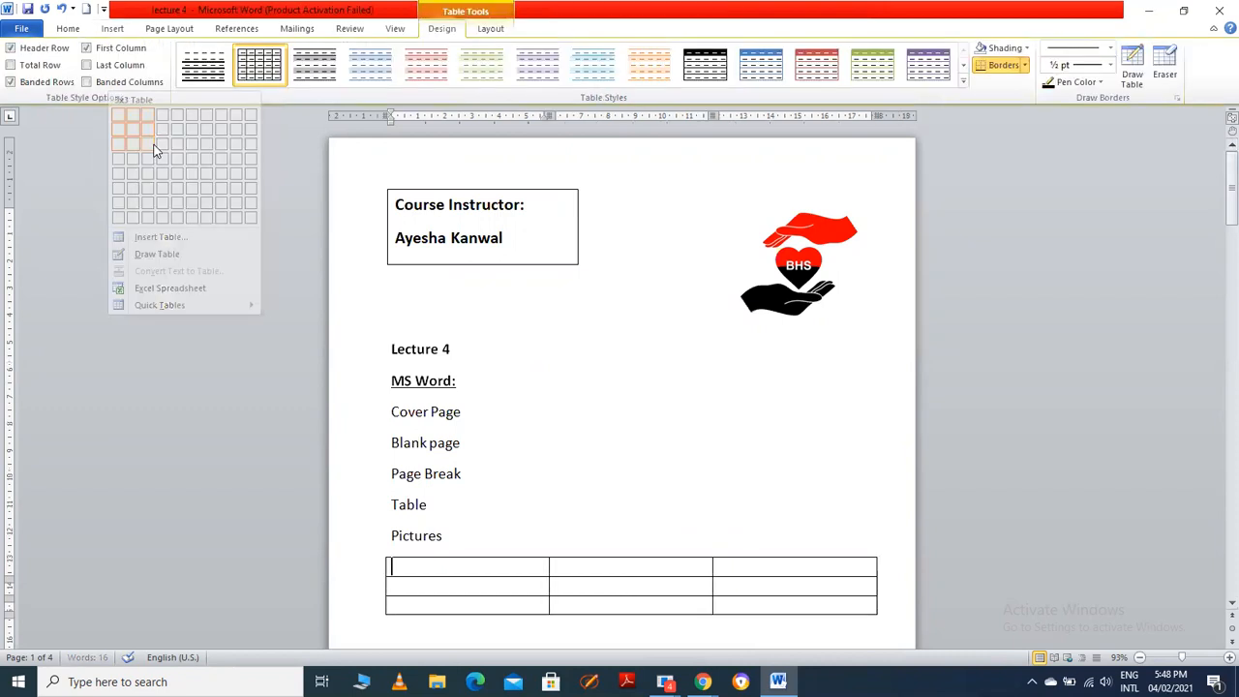
{"action": "left_click", "coordinate": [316, 66]}
{"action": "left_click", "coordinate": [385, 65]}
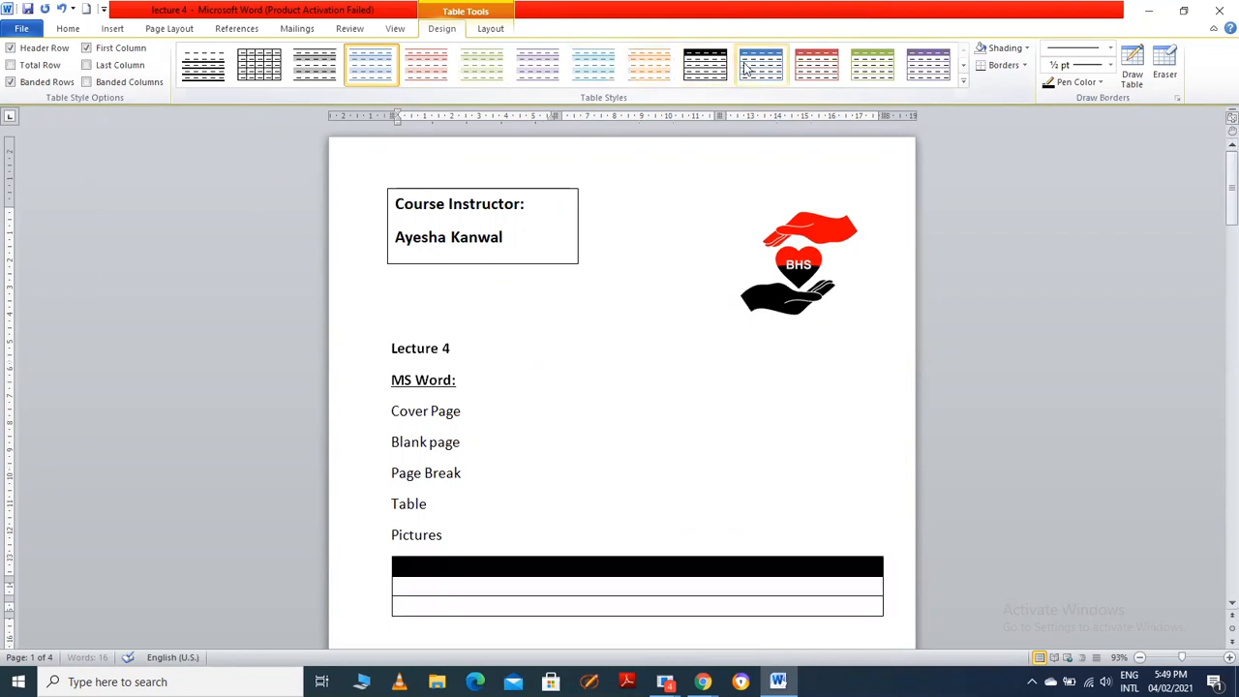
{"action": "left_click", "coordinate": [963, 82]}
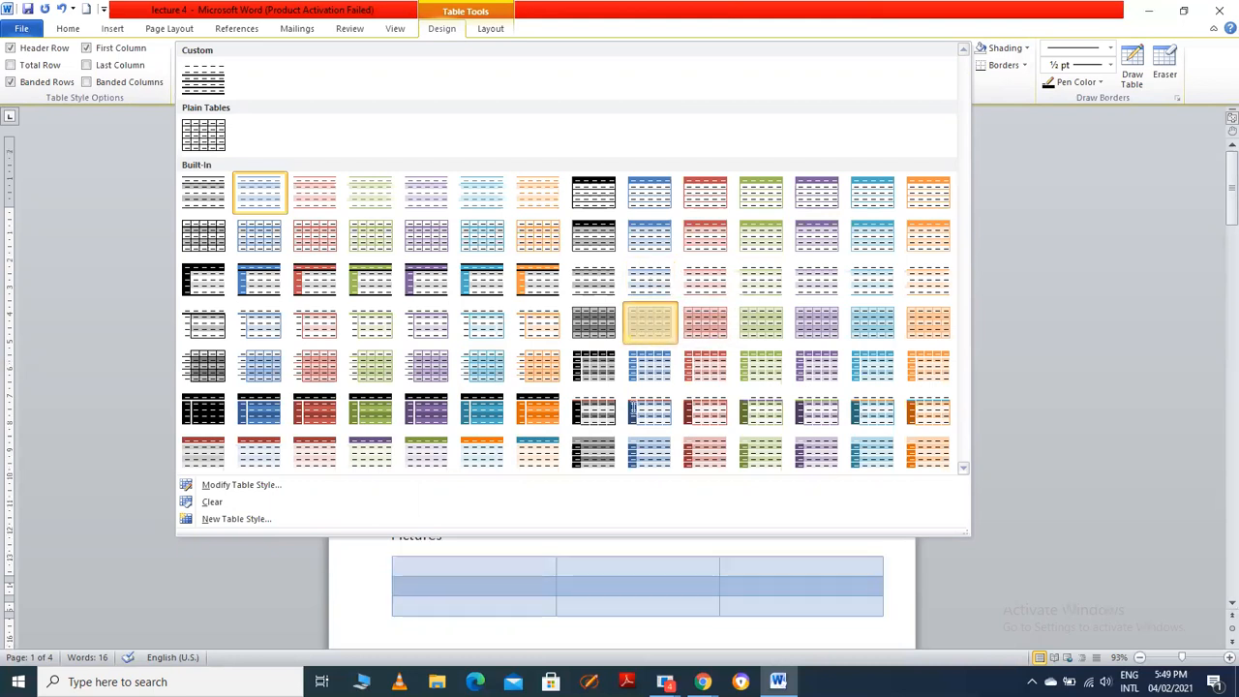
{"action": "left_click", "coordinate": [650, 320]}
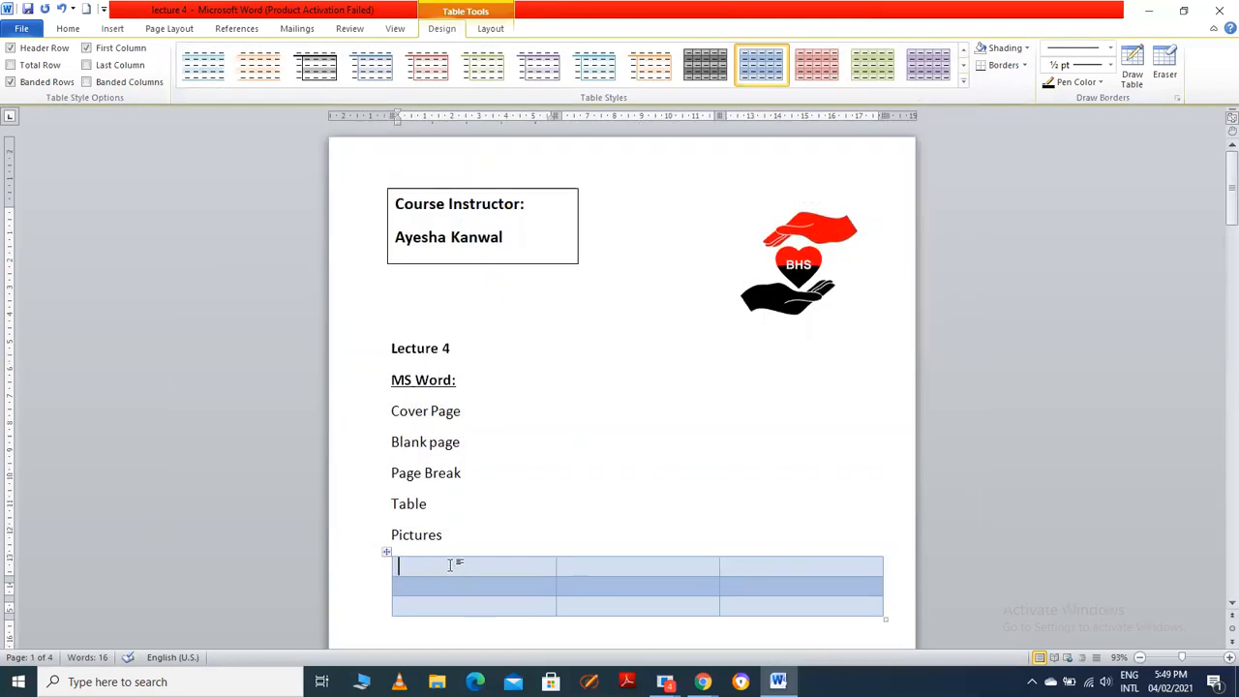
Fill the table's header row with Name, Class and Sec
{"action": "type", "text": "Name"}
{"action": "left_click", "coordinate": [584, 565]}
{"action": "type", "text": "Class"}
{"action": "left_click", "coordinate": [749, 564]}
{"action": "type", "text": "Sec"}
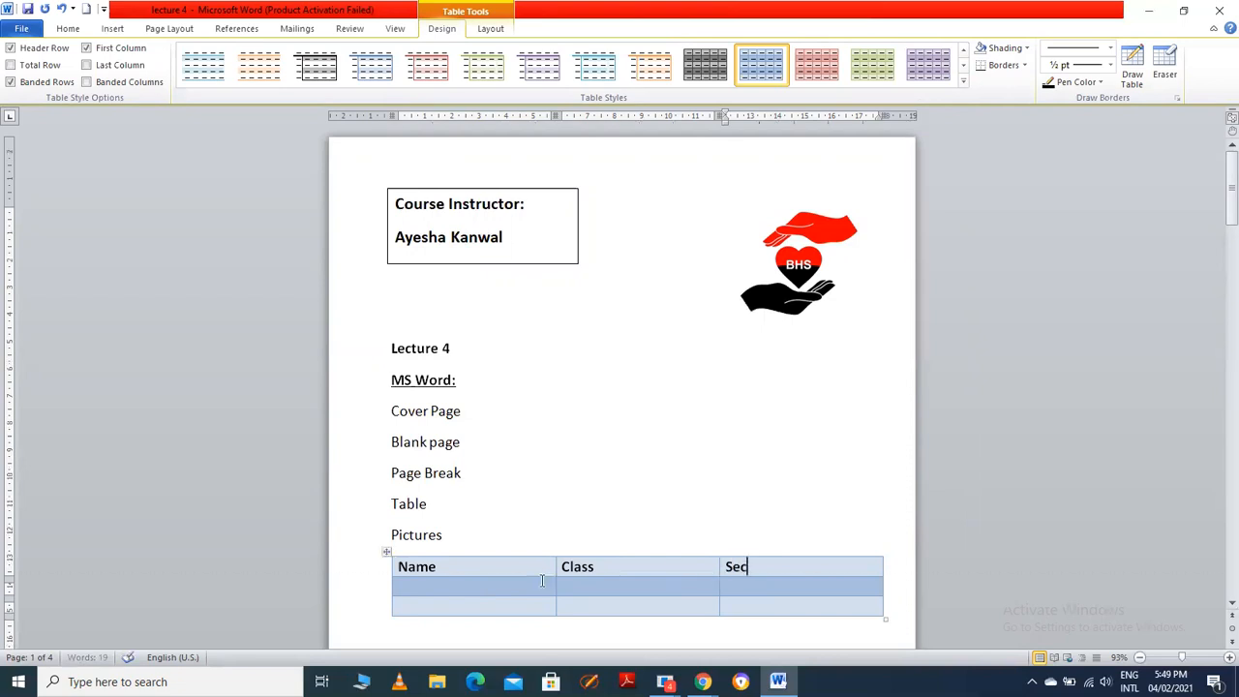
Make the header row taller, widen the Name column, and narrow the Class and Sec columns
{"action": "left_click_drag", "start_coordinate": [537, 576], "coordinate": [533, 591]}
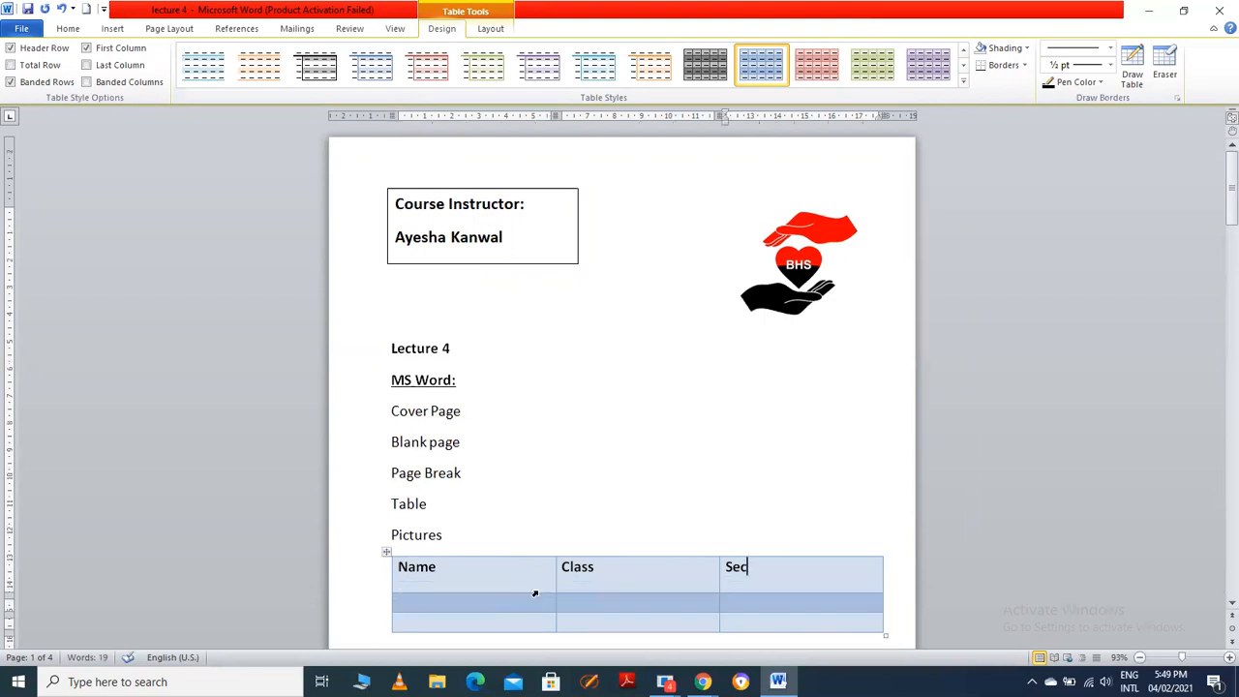
{"action": "left_click_drag", "start_coordinate": [554, 569], "coordinate": [586, 577]}
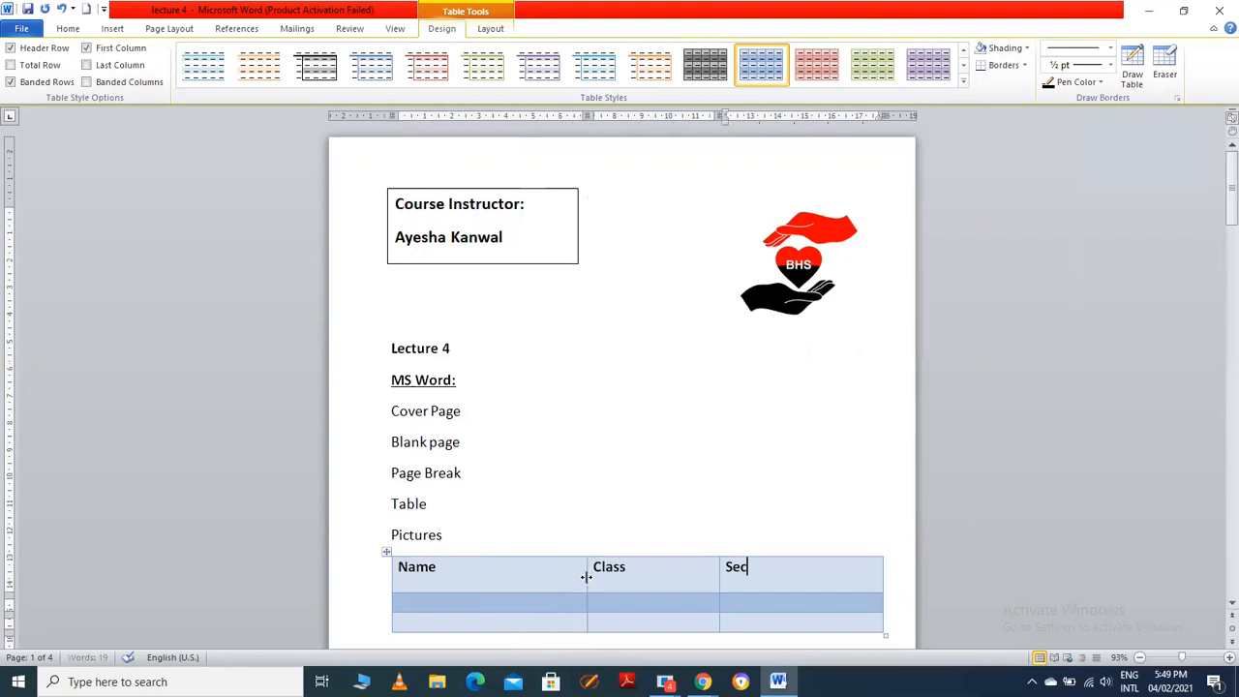
{"action": "left_click_drag", "start_coordinate": [719, 583], "coordinate": [683, 585]}
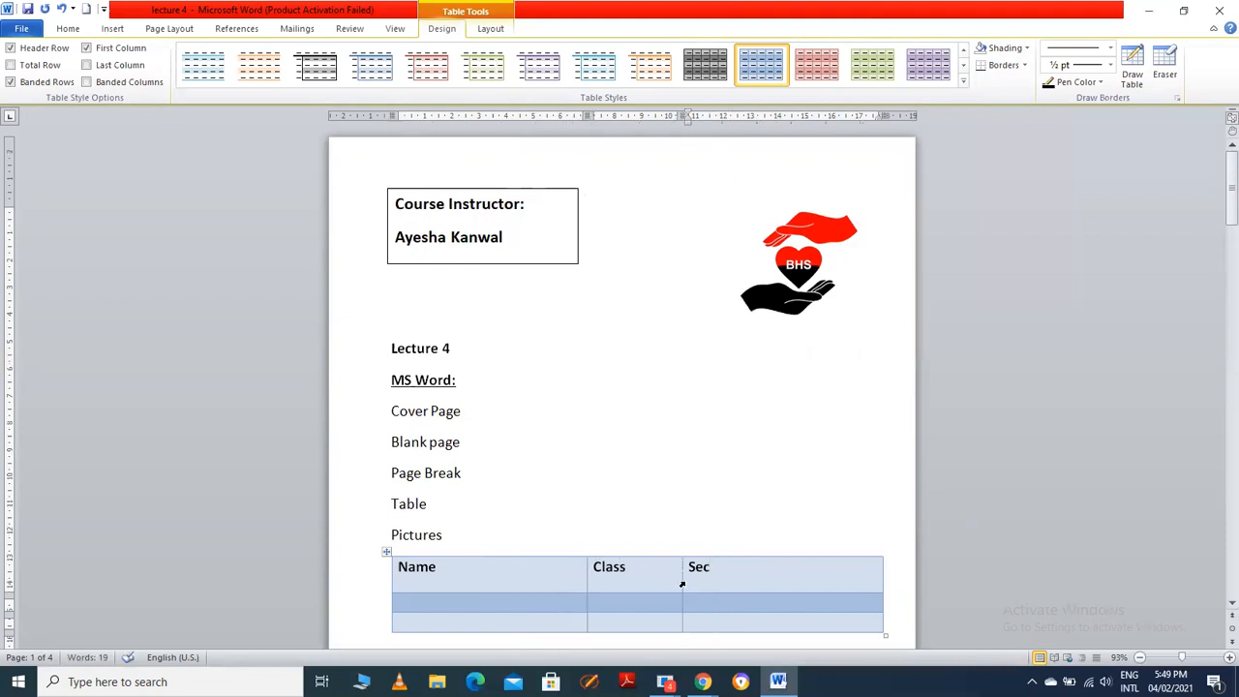
{"action": "left_click_drag", "start_coordinate": [681, 583], "coordinate": [731, 581]}
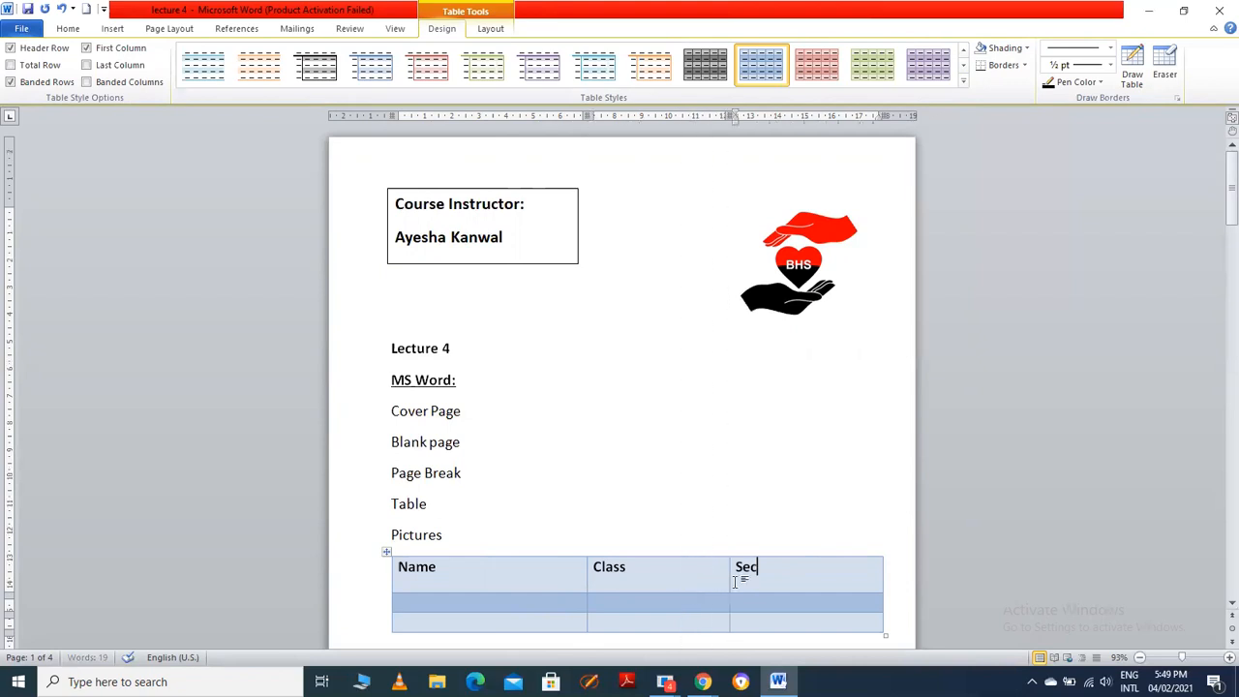
{"action": "left_click_drag", "start_coordinate": [882, 578], "coordinate": [832, 577]}
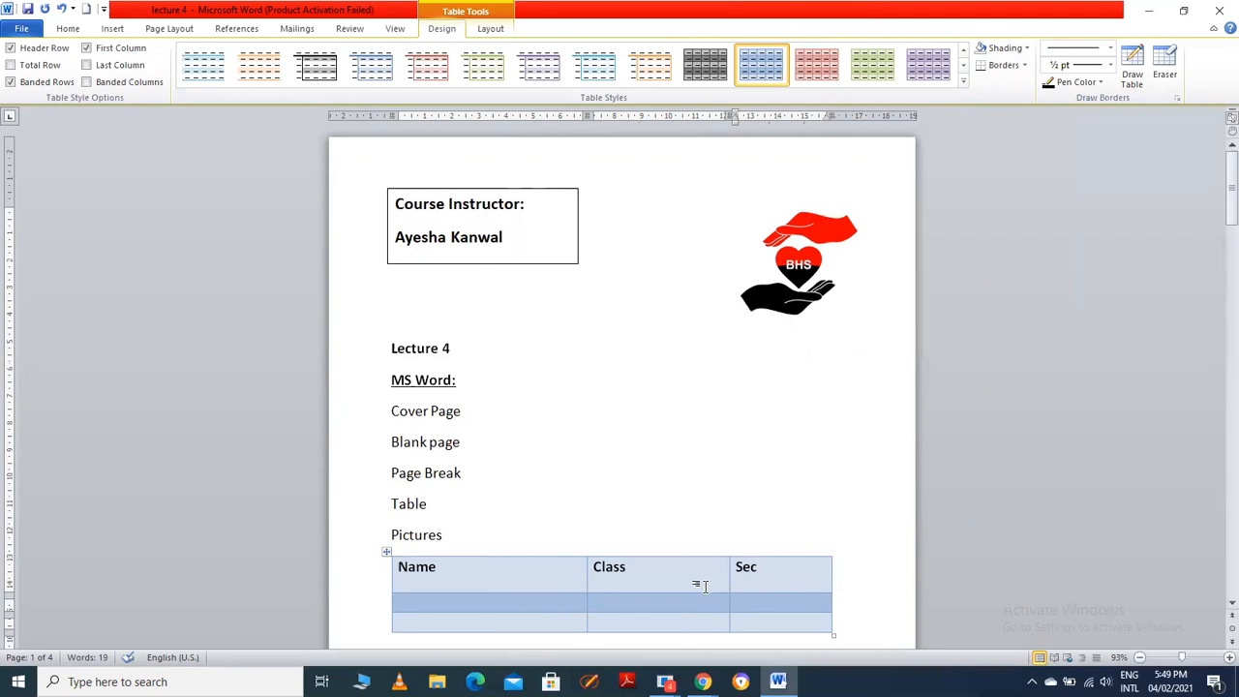
Enter a student's first name in each of the two rows under Name
{"action": "type", "text": "Ayesha"}
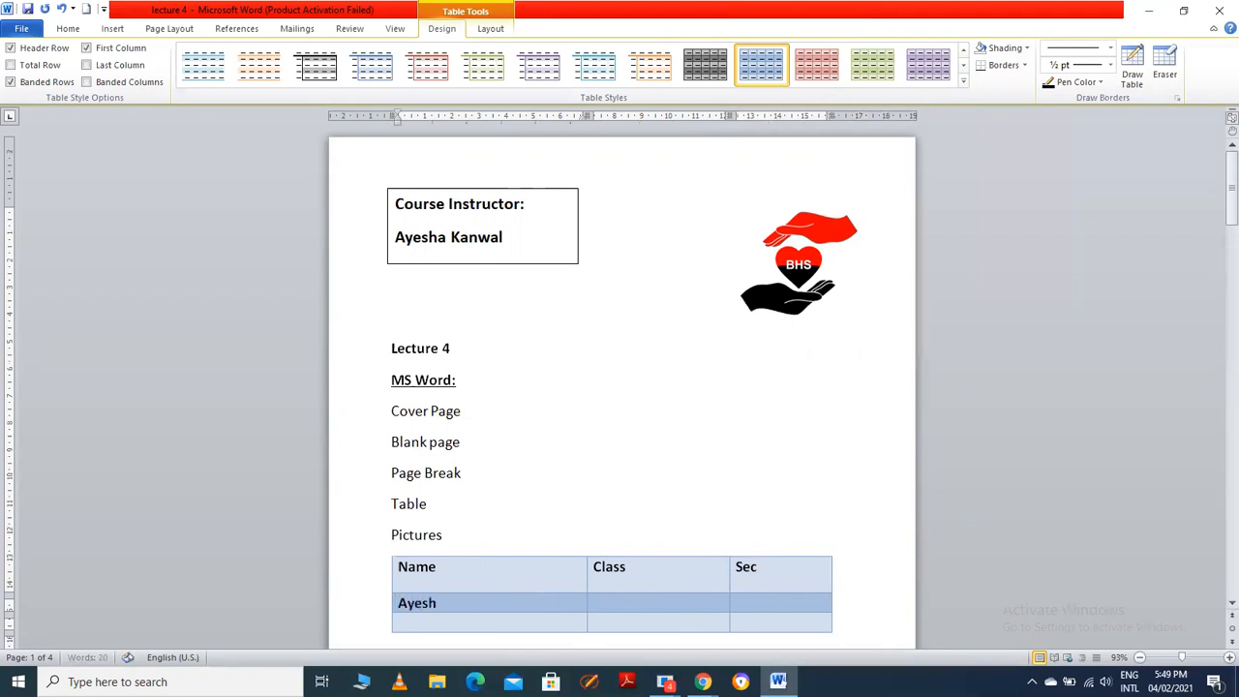
{"action": "left_click", "coordinate": [524, 625]}
{"action": "type", "text": "Amna"}
{"action": "key", "text": "Tab"}
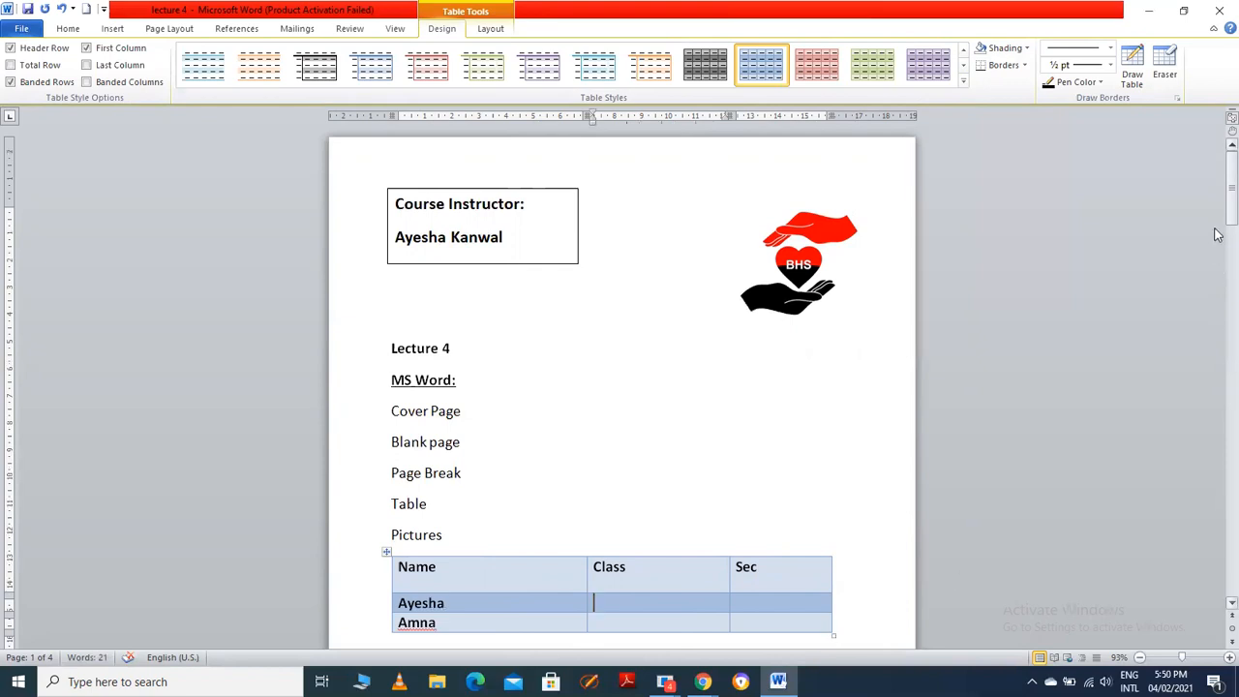
Stretch the whole table taller, then reduce the header row's height to match the other rows
{"action": "left_click_drag", "start_coordinate": [1219, 219], "coordinate": [1220, 254]}
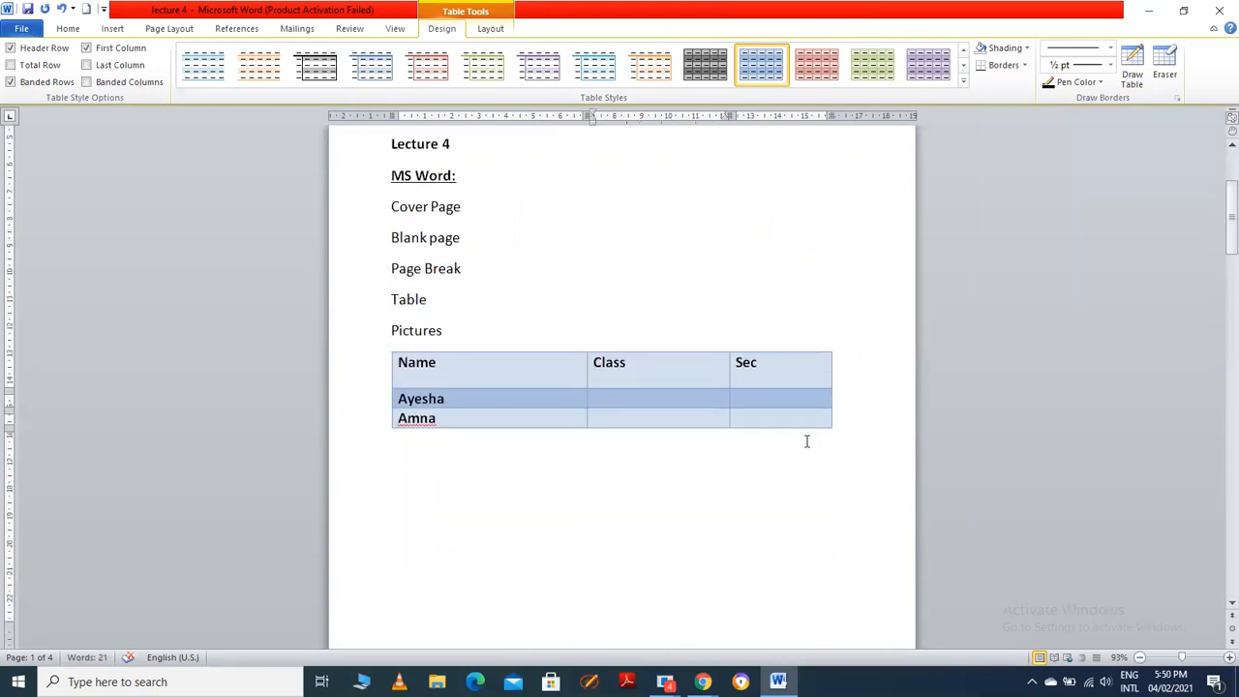
{"action": "left_click_drag", "start_coordinate": [831, 427], "coordinate": [822, 492]}
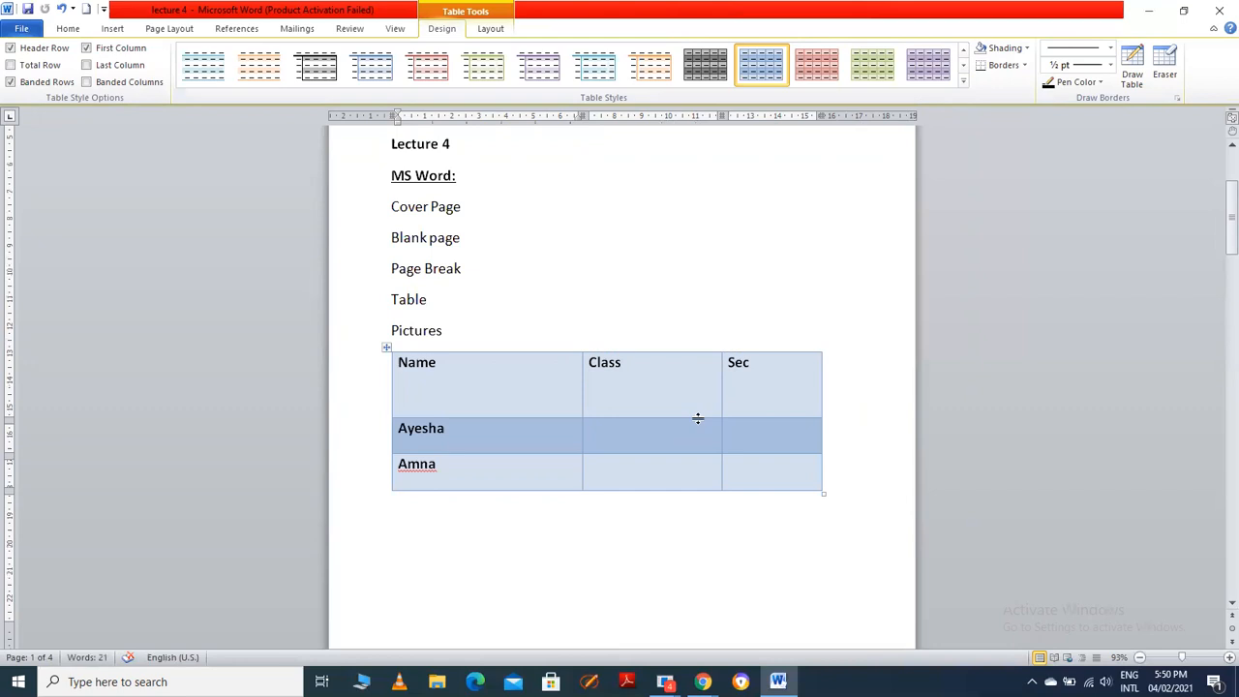
{"action": "left_click_drag", "start_coordinate": [697, 418], "coordinate": [697, 387]}
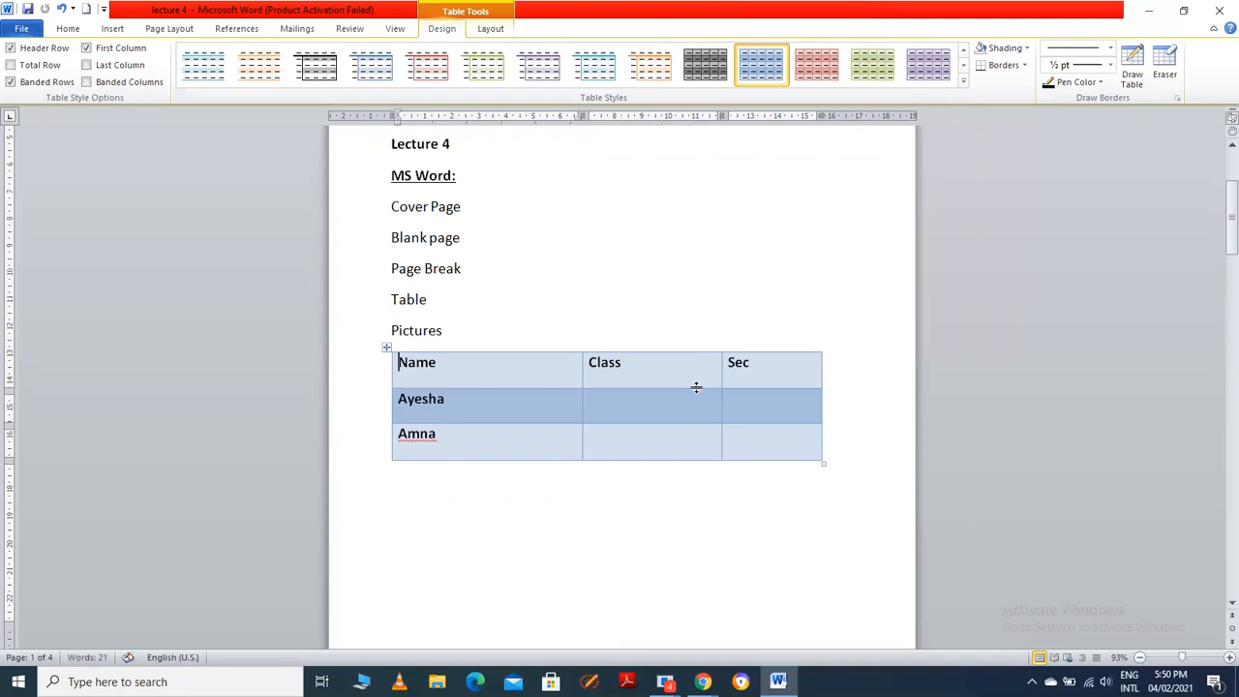
{"action": "left_click", "coordinate": [750, 505]}
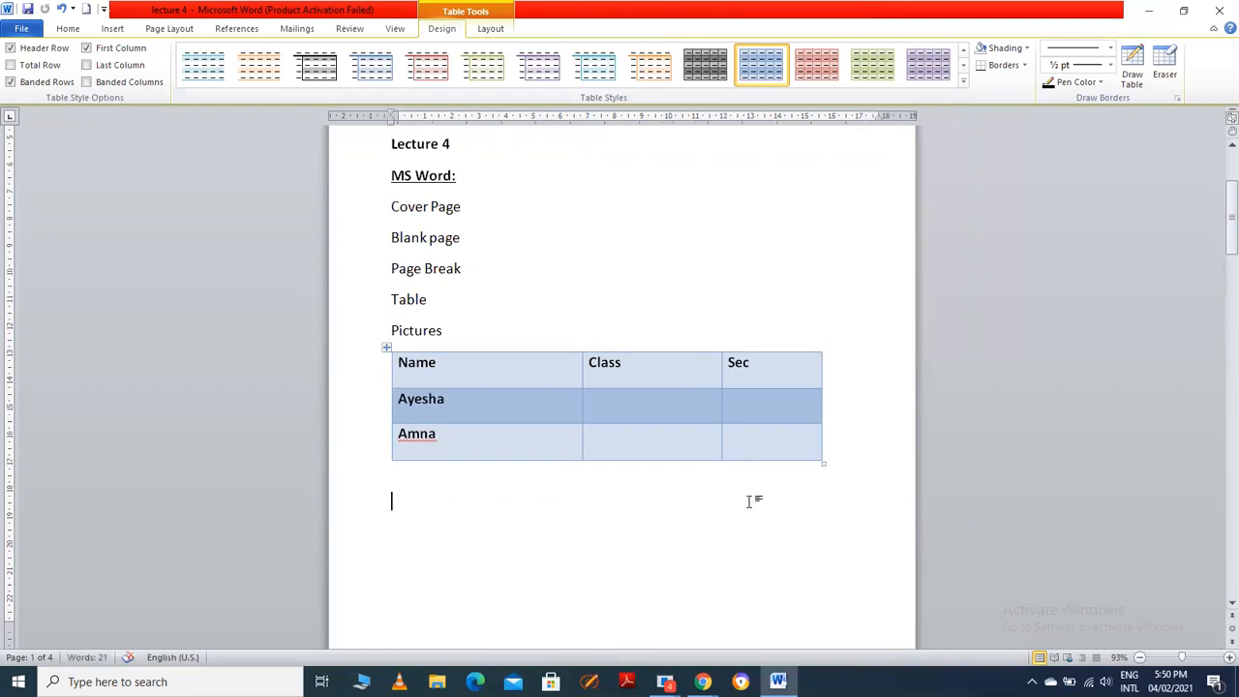
Fill the Class column with 2 and 3 and the Sec column with A and B
{"action": "left_click", "coordinate": [630, 416]}
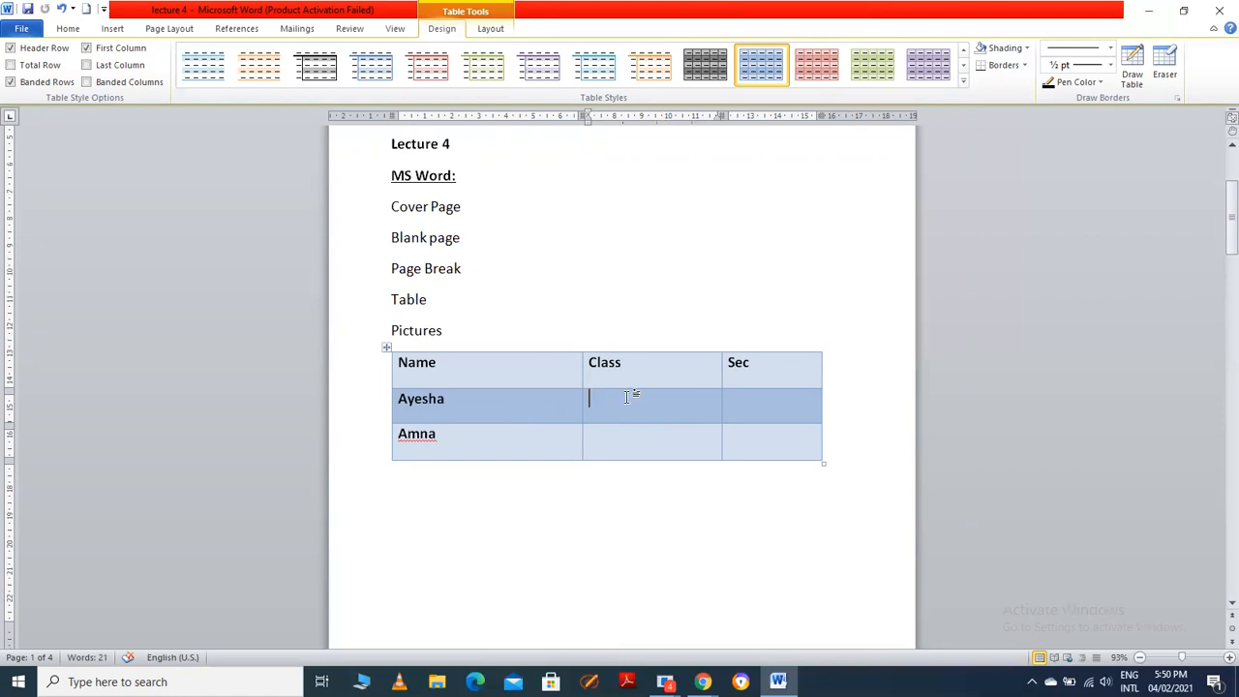
{"action": "type", "text": "2"}
{"action": "left_click", "coordinate": [625, 446]}
{"action": "type", "text": "3"}
{"action": "left_click", "coordinate": [790, 391]}
{"action": "type", "text": "A"}
{"action": "left_click", "coordinate": [778, 435]}
{"action": "type", "text": "B"}
Try moving the whole table away from its place below the Pictures line and undo the move
{"action": "left_click_drag", "start_coordinate": [387, 347], "coordinate": [510, 435]}
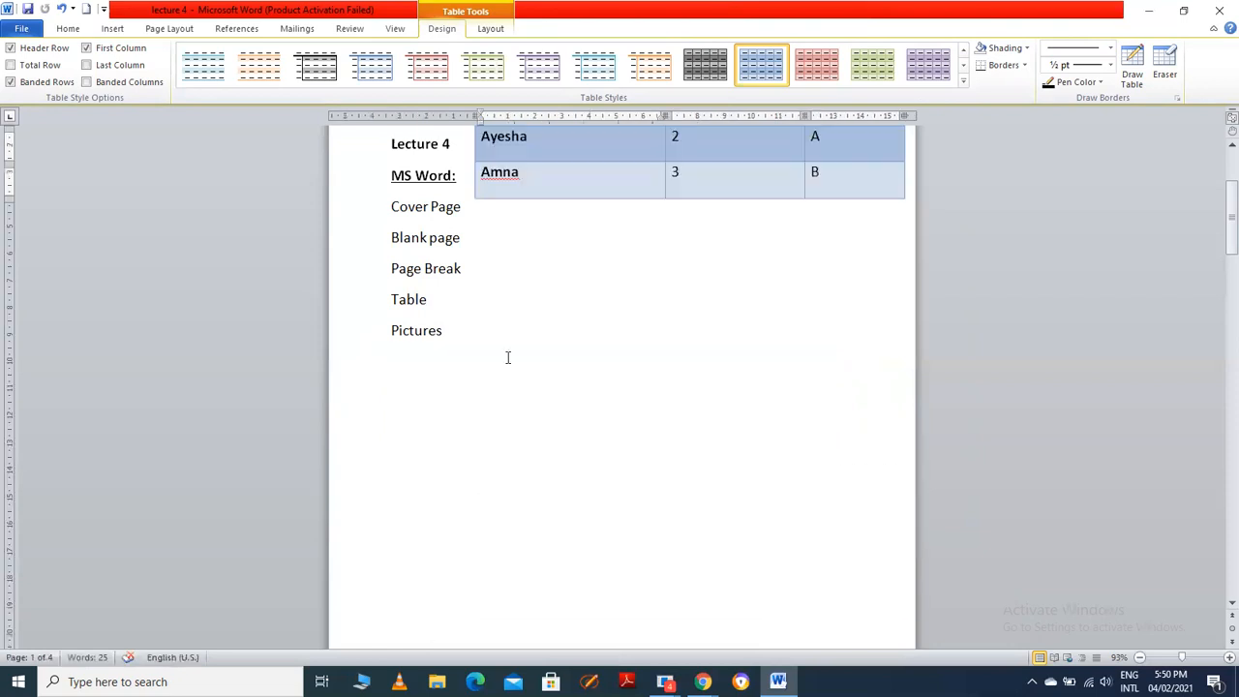
{"action": "left_click_drag", "start_coordinate": [1228, 213], "coordinate": [1228, 208]}
{"action": "key", "text": "ctrl+z"}
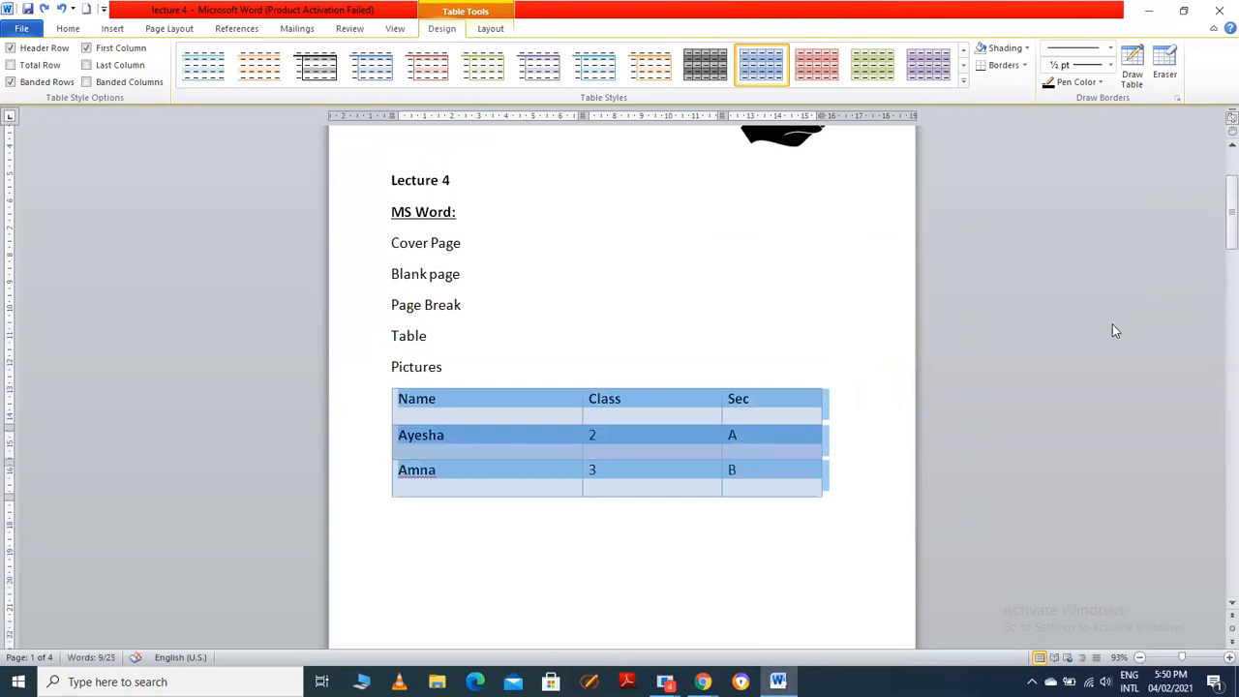
{"action": "left_click", "coordinate": [798, 530]}
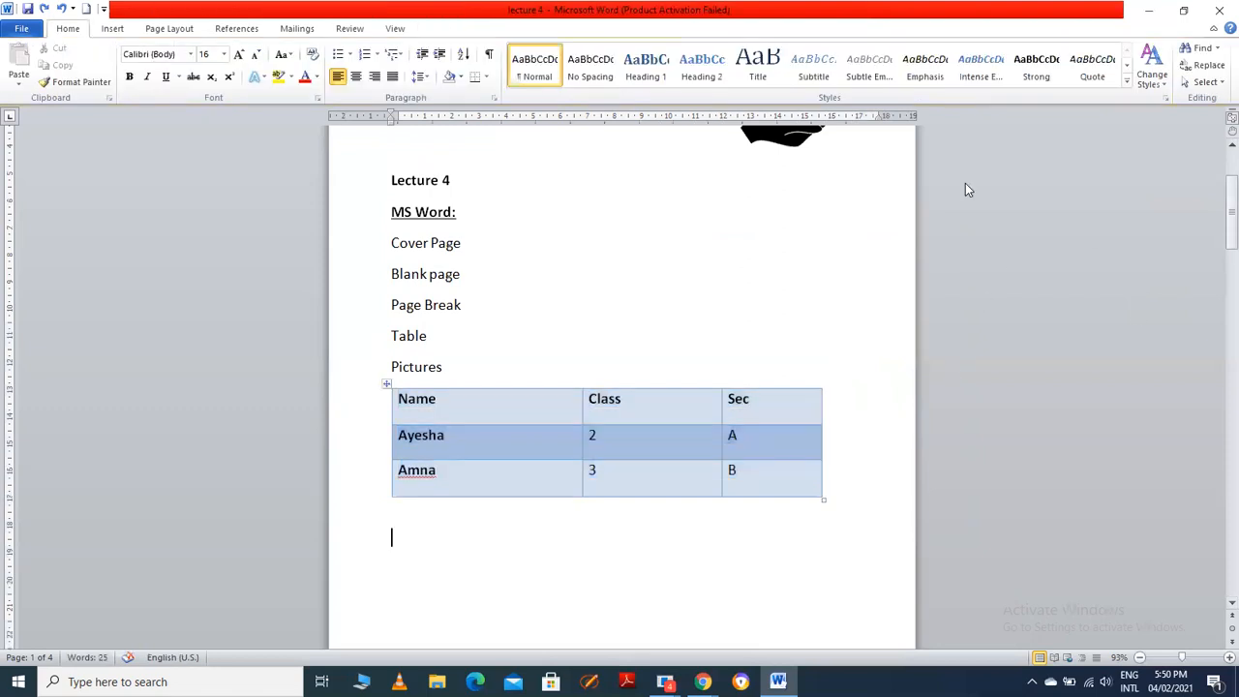
Erase the Class–Sec border in the first two rows and the Name–Class border in the last row
{"action": "left_click", "coordinate": [634, 423]}
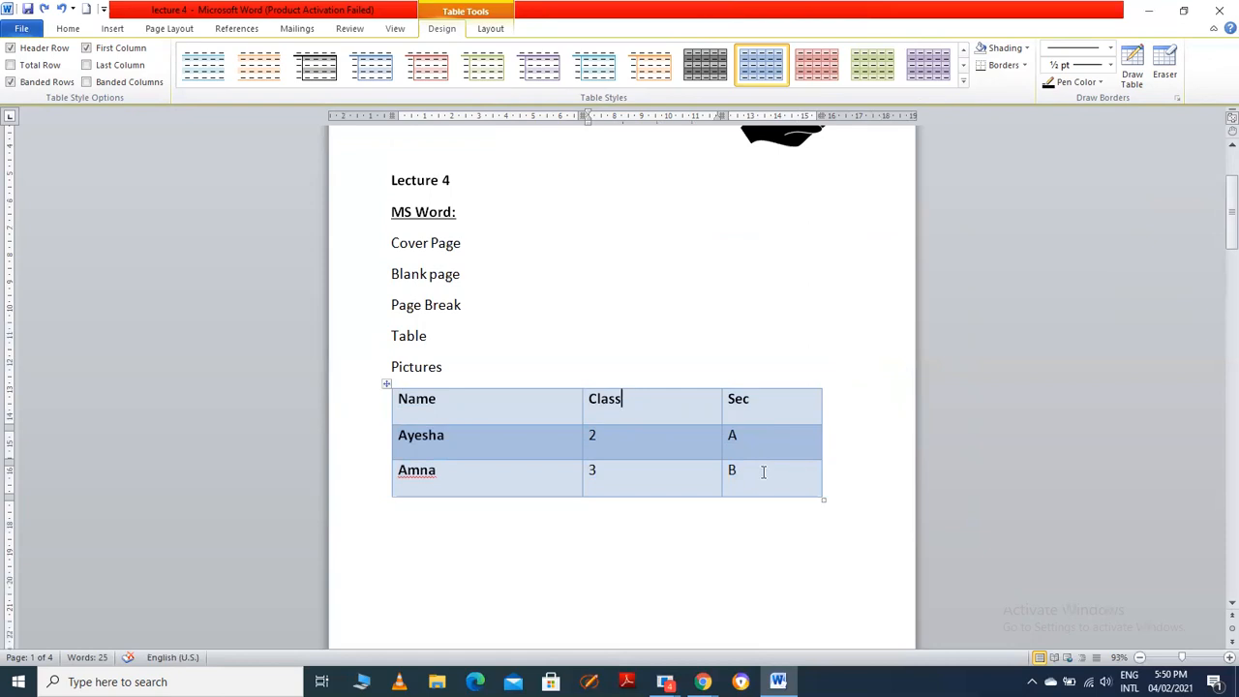
{"action": "left_click", "coordinate": [1164, 66]}
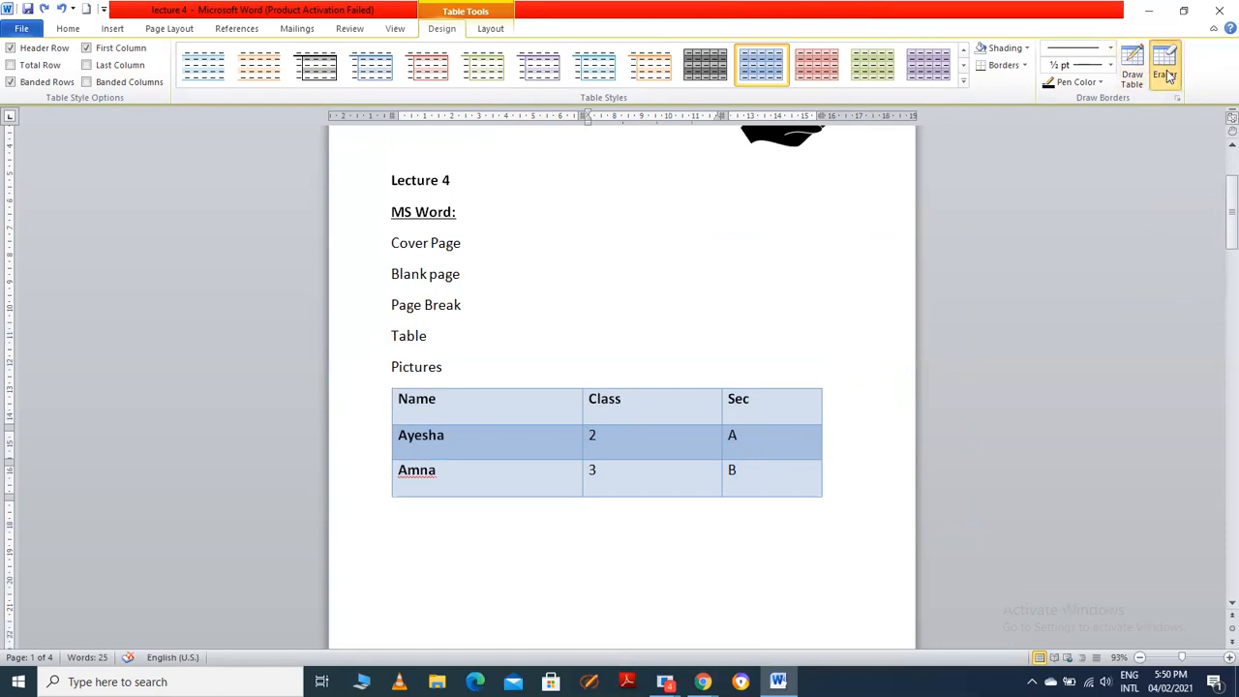
{"action": "left_click", "coordinate": [723, 413]}
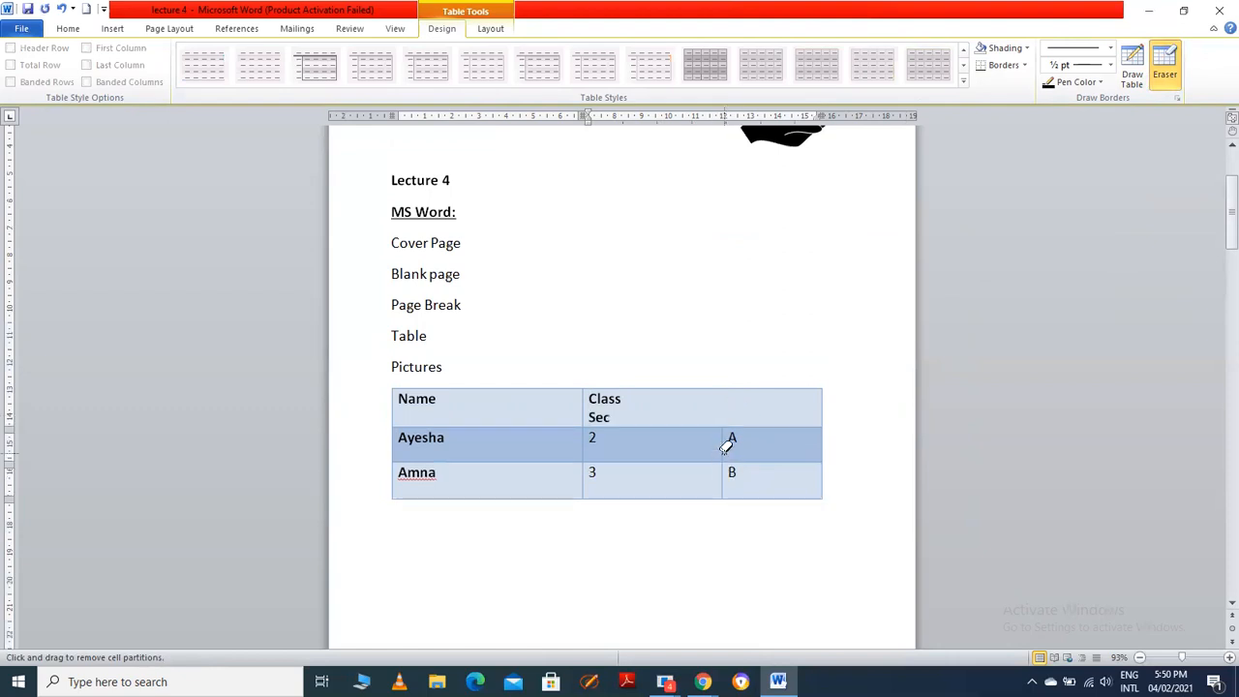
{"action": "left_click", "coordinate": [726, 447]}
{"action": "left_click", "coordinate": [588, 477]}
{"action": "left_click_drag", "start_coordinate": [561, 456], "coordinate": [559, 459]}
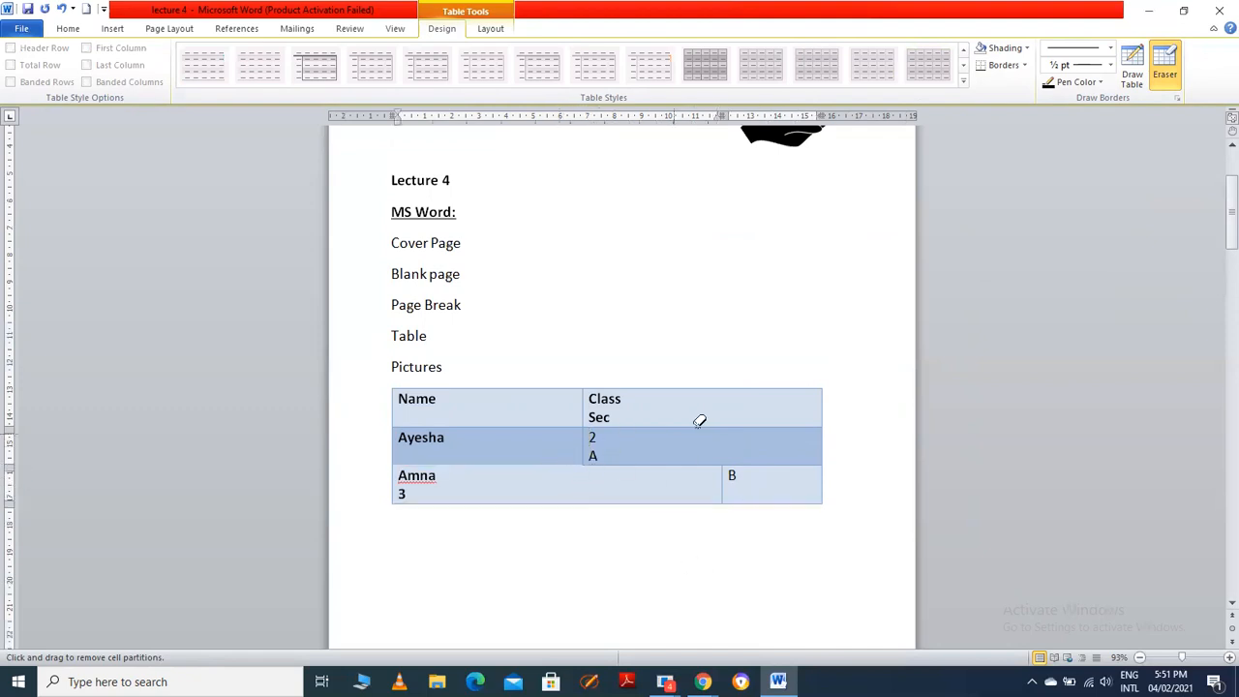
Draw the Name–Class border back in the last row and the Class–Sec border in the first two rows
{"action": "left_click", "coordinate": [1128, 75]}
{"action": "left_click", "coordinate": [1133, 79]}
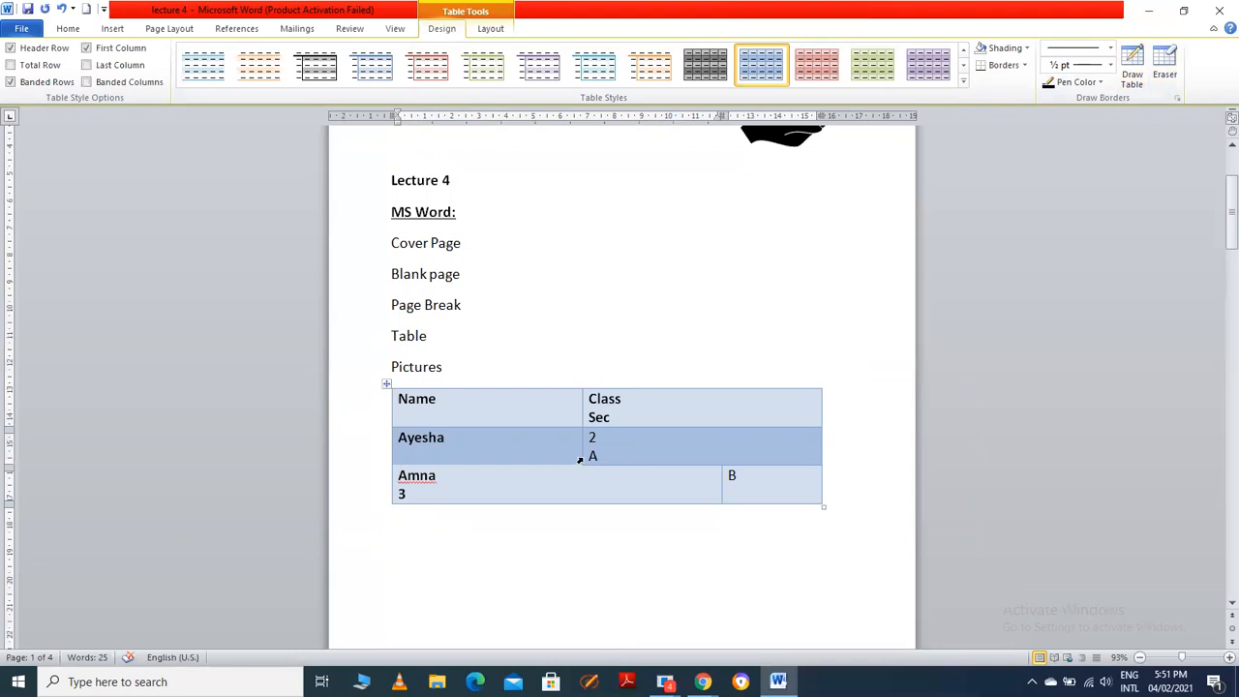
{"action": "mouse_move", "coordinate": [579, 466]}
{"action": "left_mouse_down"}
{"action": "mouse_move", "coordinate": [582, 485]}
{"action": "mouse_move", "coordinate": [576, 463]}
{"action": "left_mouse_up"}
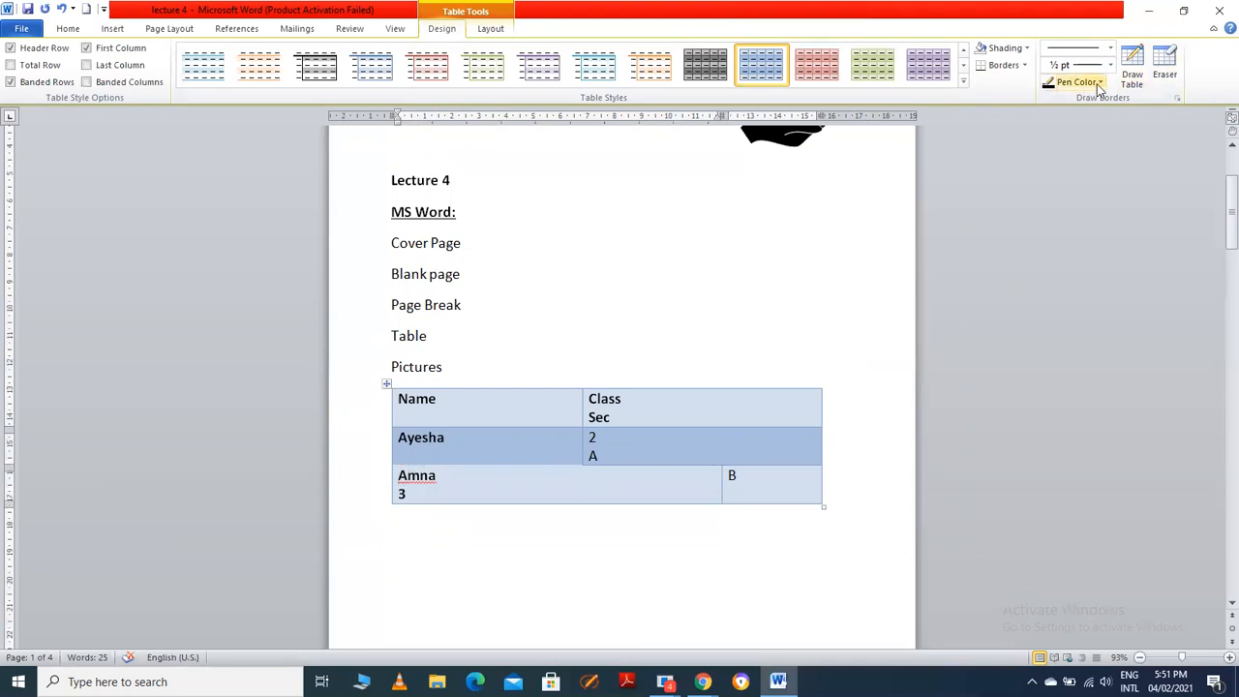
{"action": "left_click", "coordinate": [1129, 72]}
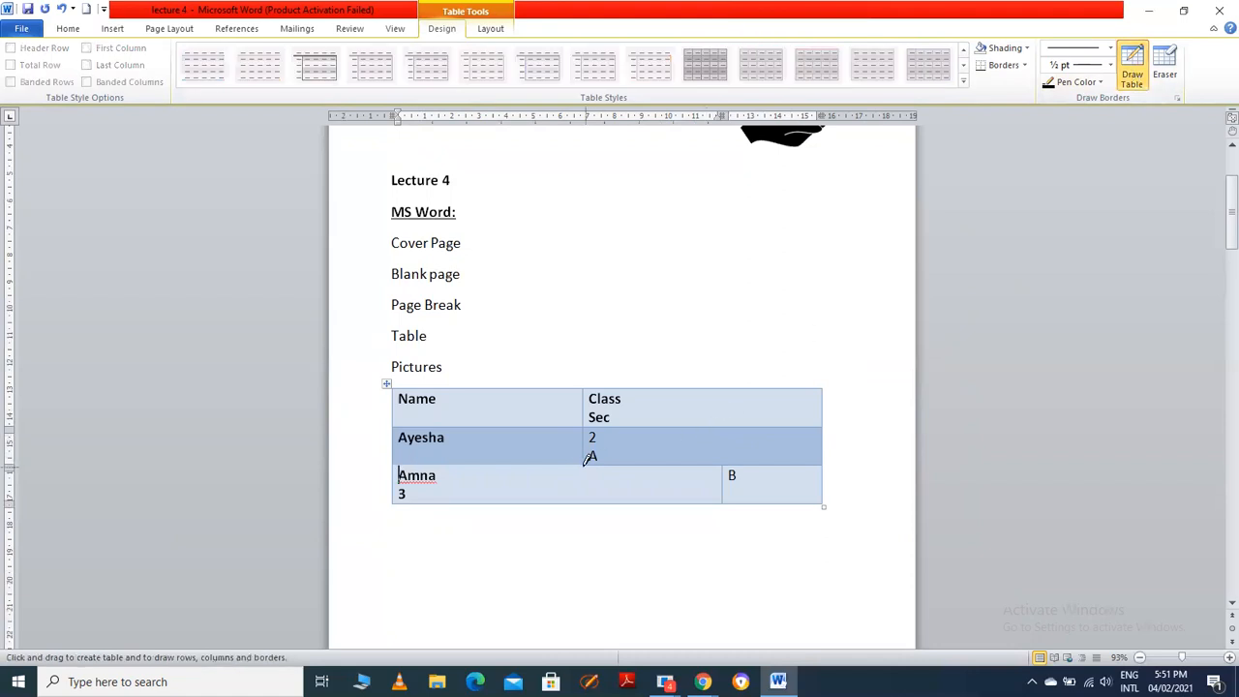
{"action": "left_click_drag", "start_coordinate": [585, 467], "coordinate": [584, 498]}
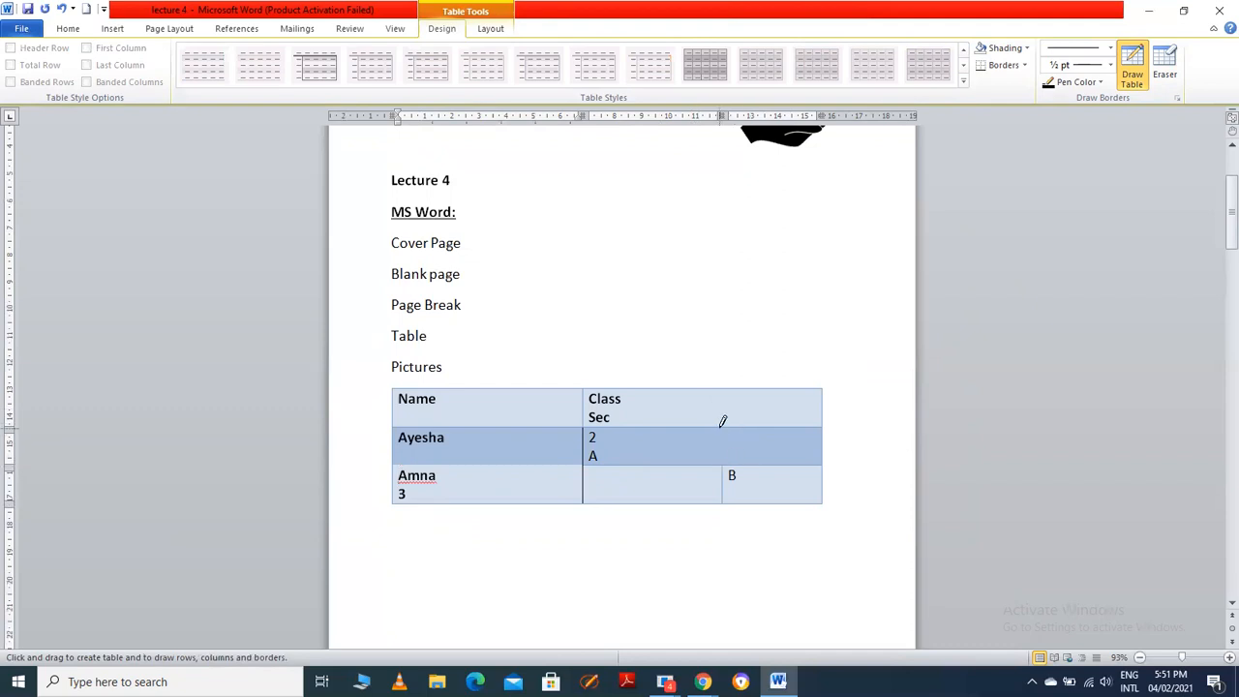
{"action": "left_click_drag", "start_coordinate": [724, 419], "coordinate": [724, 461]}
{"action": "left_click", "coordinate": [1125, 83]}
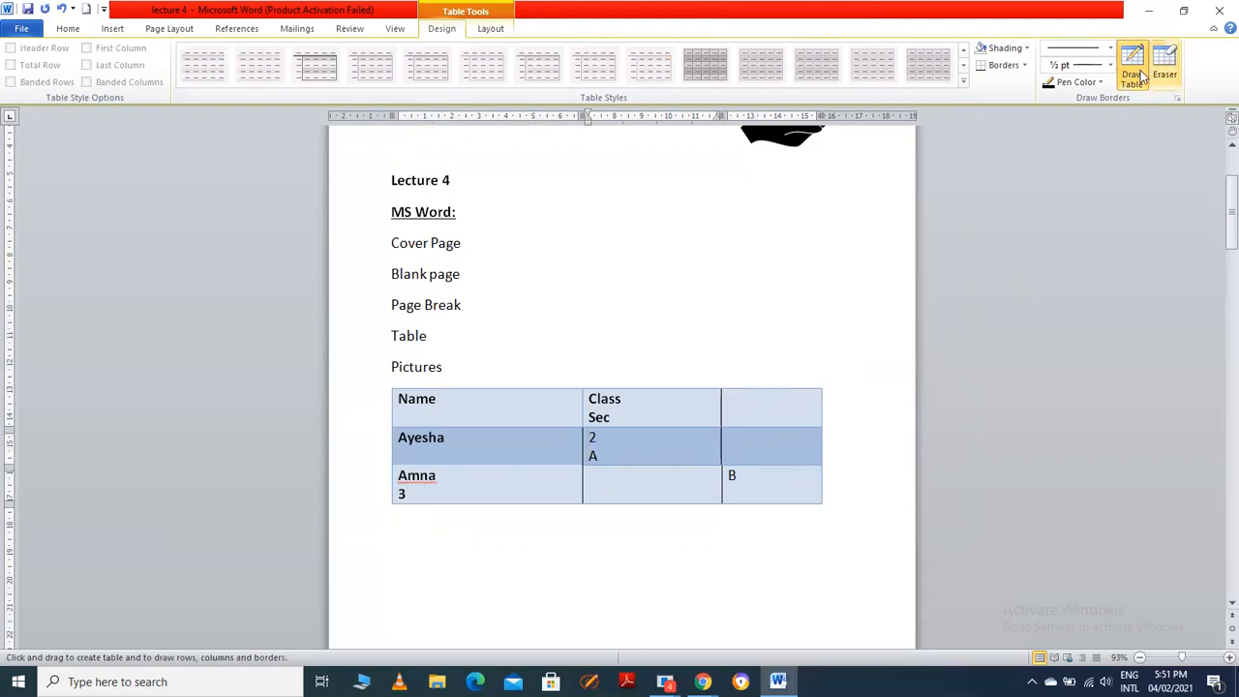
Preview the theme shading colours on the middle row's Class cell
{"action": "left_click", "coordinate": [1026, 47]}
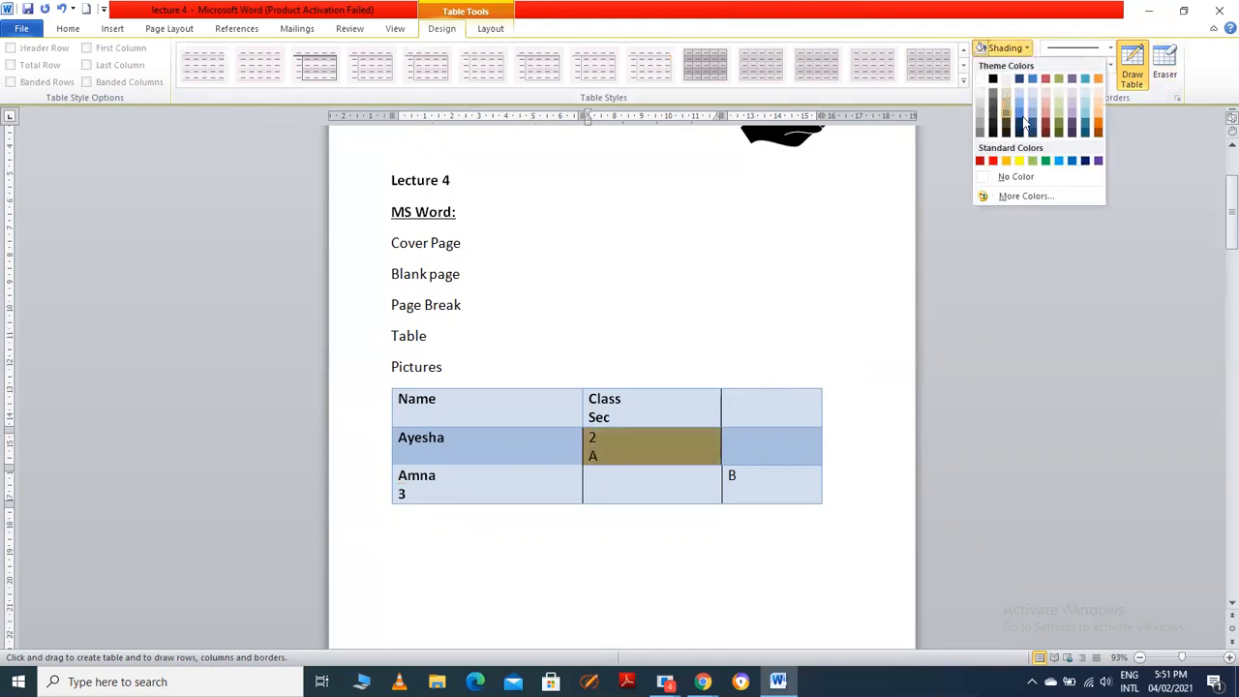
{"action": "left_click", "coordinate": [654, 447]}
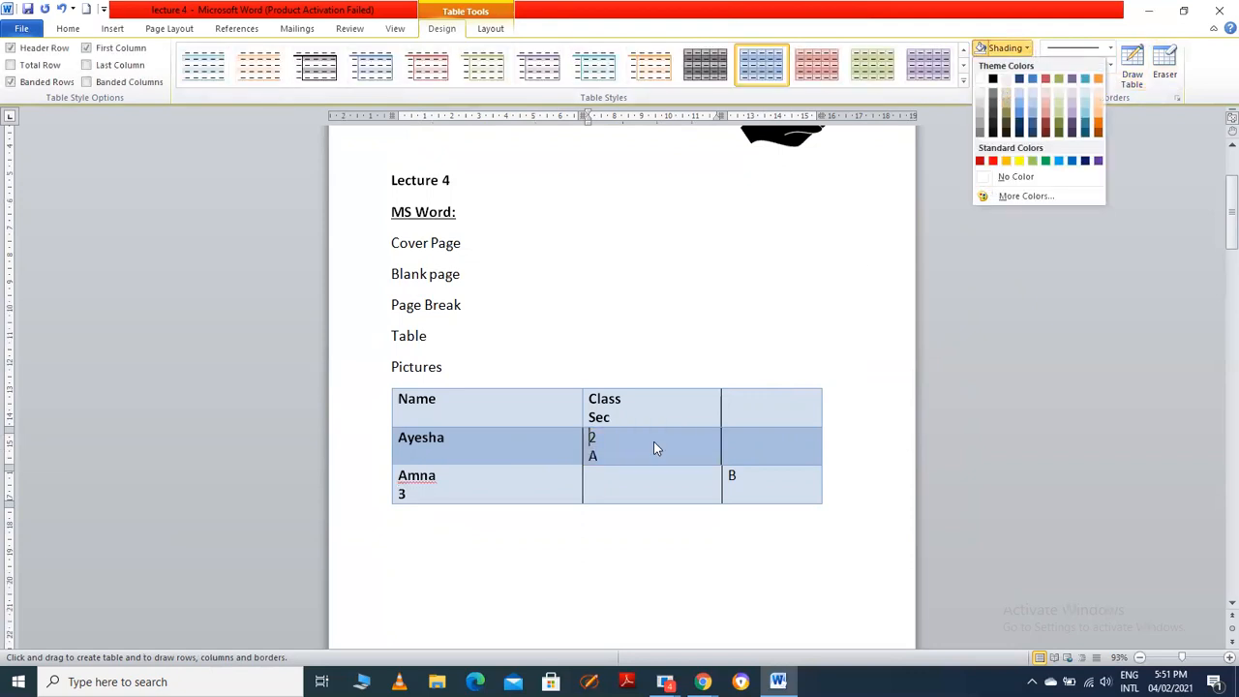
{"action": "left_click", "coordinate": [538, 404]}
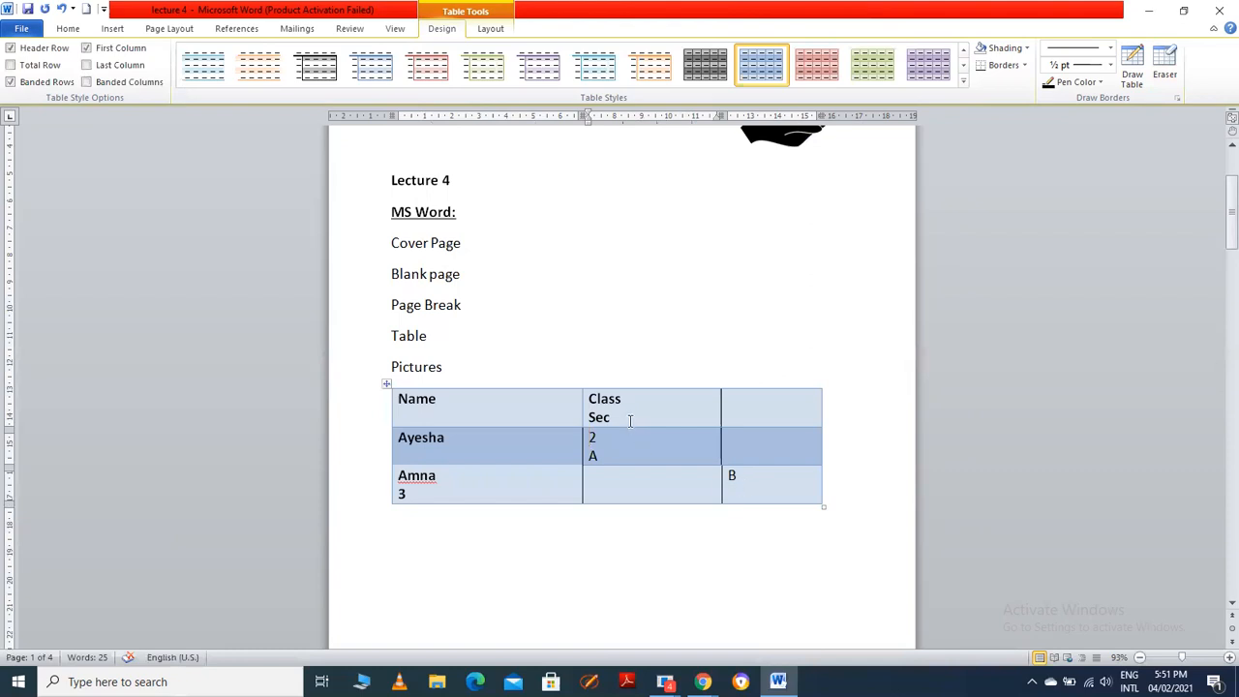
Move Sec from the Class header cell to the empty third header cell and enter A in the cell below it
{"action": "left_click_drag", "start_coordinate": [618, 419], "coordinate": [582, 418]}
{"action": "key", "text": "ctrl+c"}
{"action": "key", "text": "BackSpace"}
{"action": "left_click", "coordinate": [757, 404]}
{"action": "key", "text": "ctrl+v"}
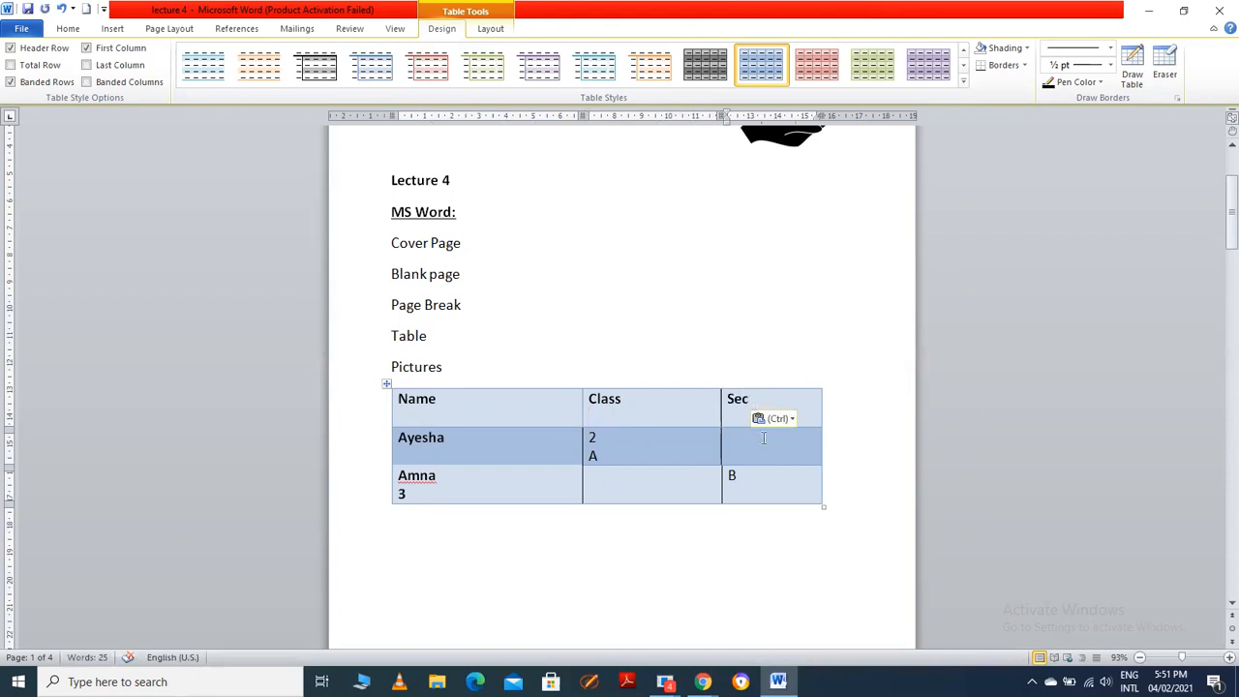
{"action": "type", "text": "A"}
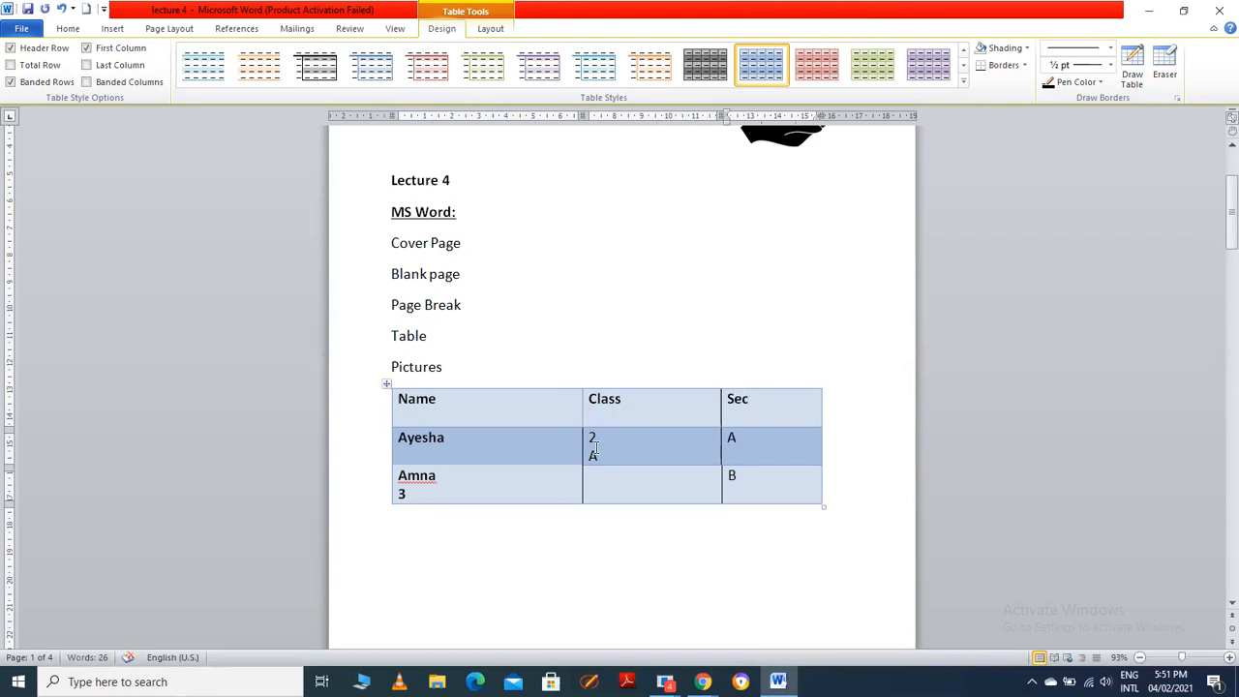
Delete the stray A from the middle row's Class cell and move the 3 from the last row's Name cell to its Class cell
{"action": "left_click", "coordinate": [600, 454]}
{"action": "key", "text": "BackSpace"}
{"action": "left_click", "coordinate": [624, 489]}
{"action": "type", "text": "3"}
{"action": "left_click", "coordinate": [413, 495]}
{"action": "key", "text": "BackSpace"}
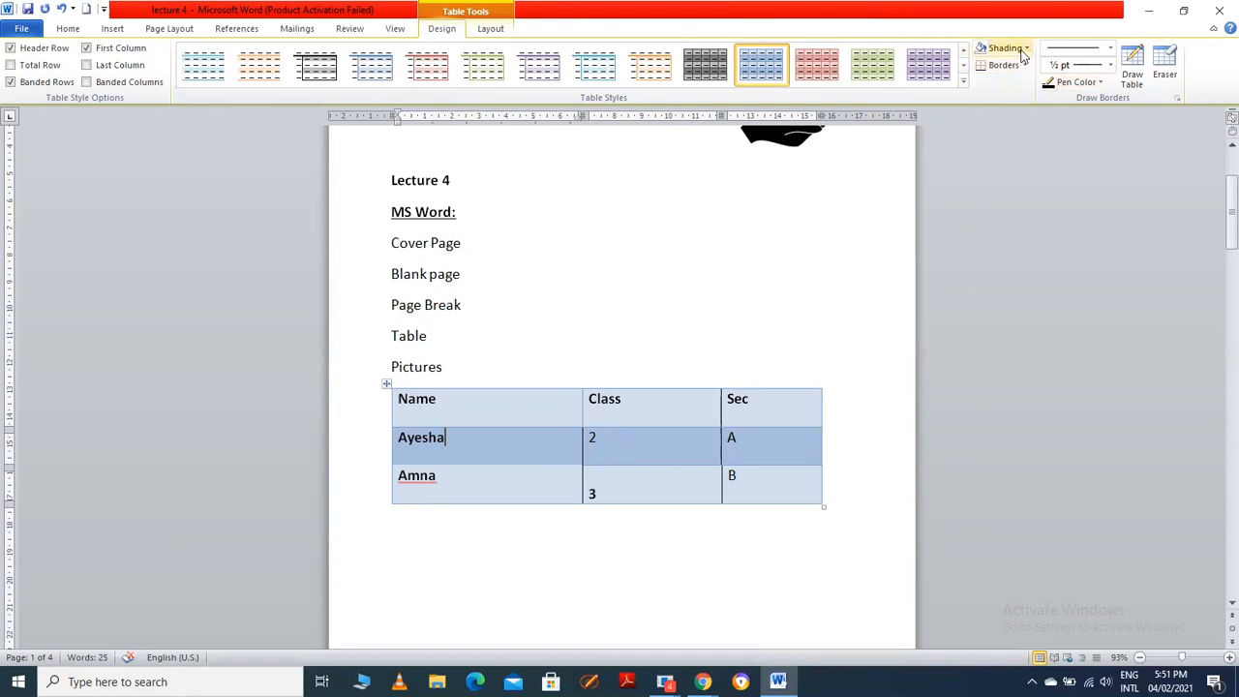
Apply the red grid table style and shade the middle row's Name cell dark blue
{"action": "left_click", "coordinate": [817, 64]}
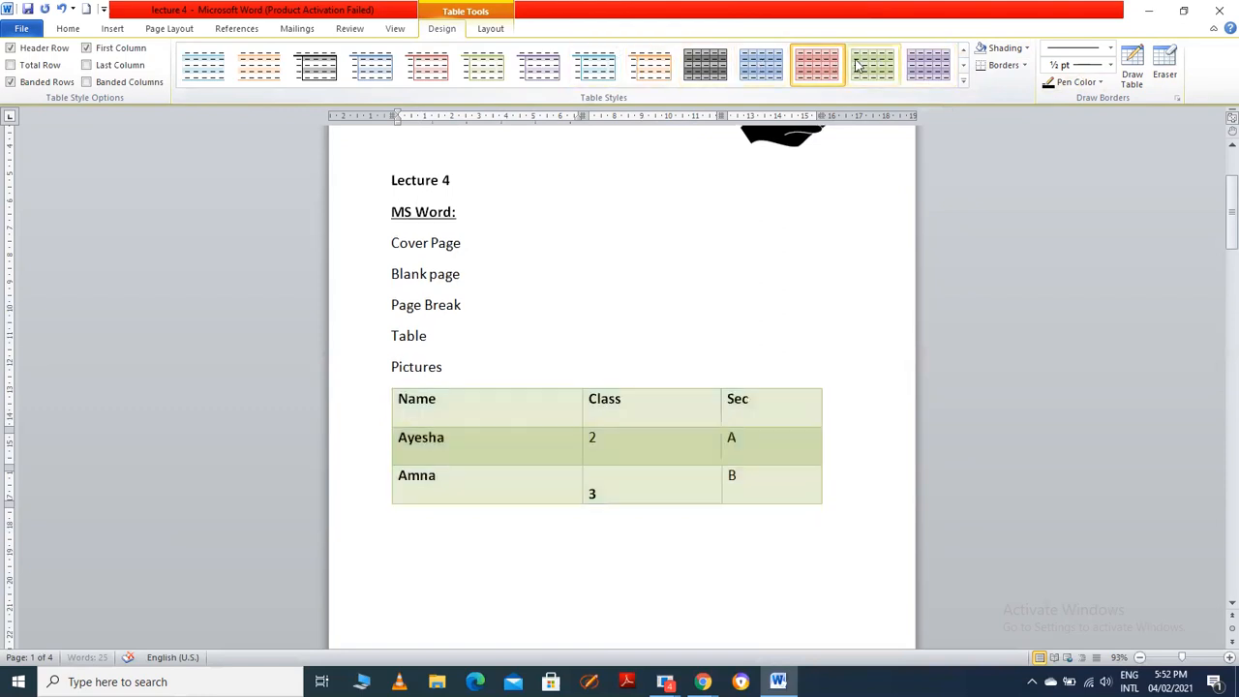
{"action": "left_click", "coordinate": [1027, 54]}
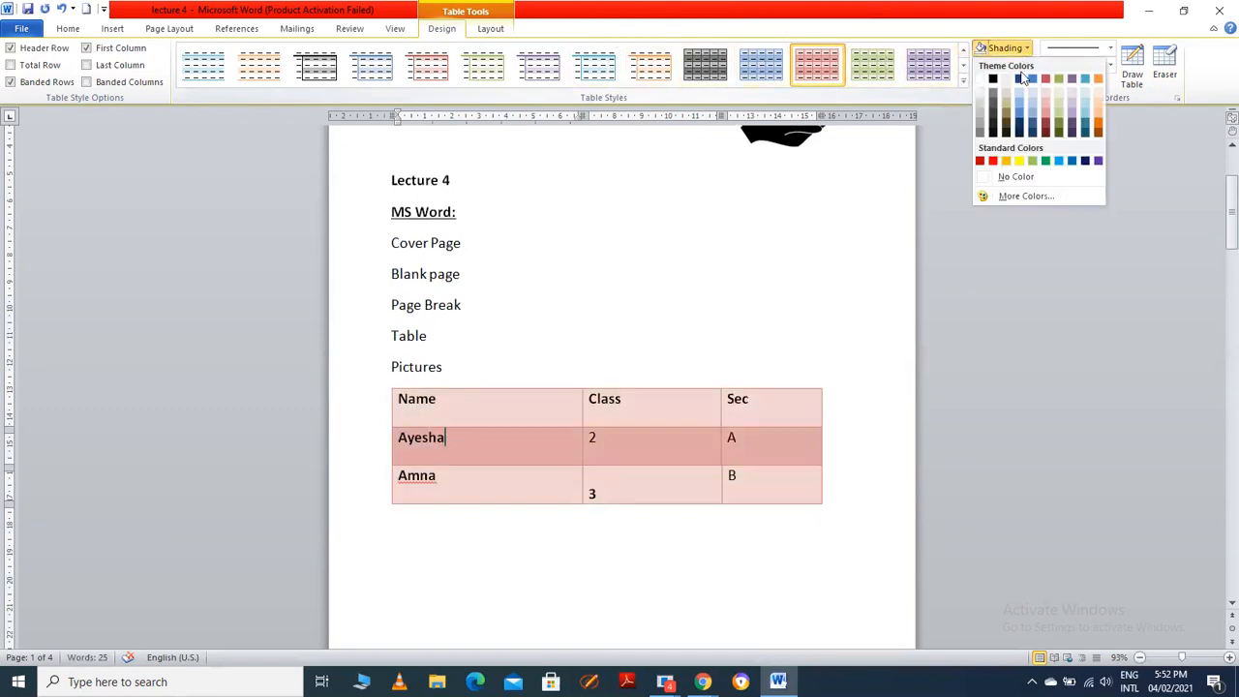
{"action": "left_click", "coordinate": [1033, 133]}
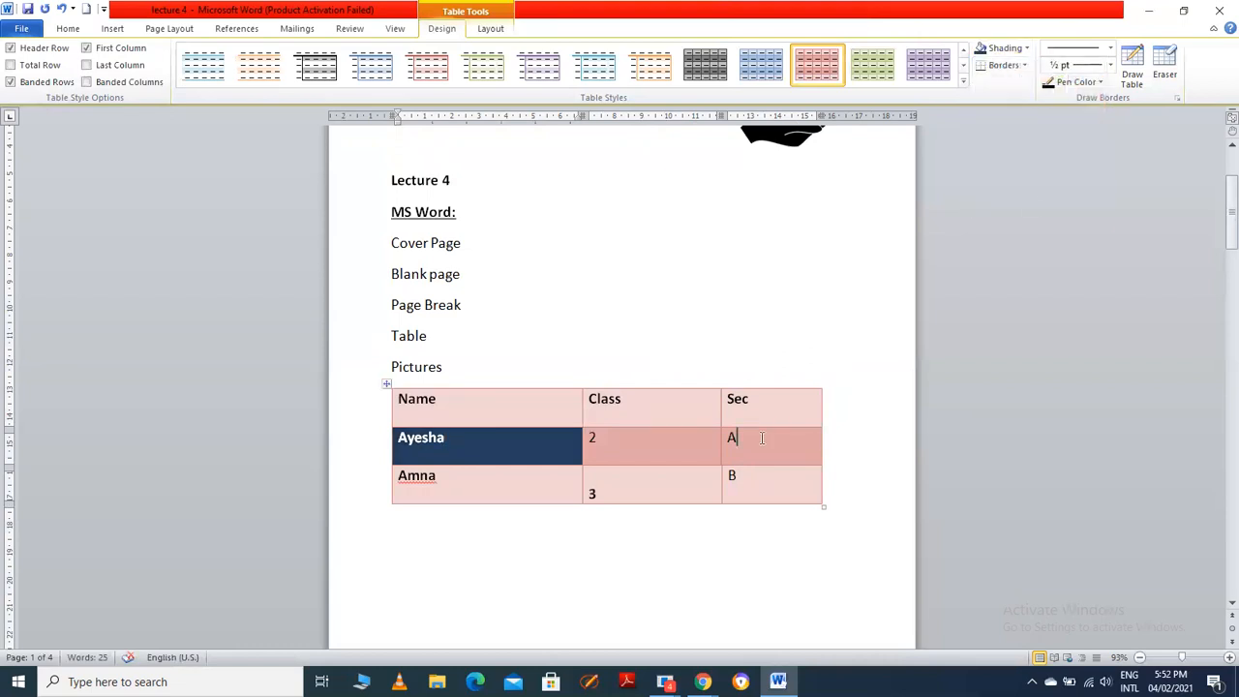
Reapply the red grid style to the table to clear the dark blue cell shading
{"action": "left_click", "coordinate": [617, 407]}
{"action": "left_click", "coordinate": [816, 74]}
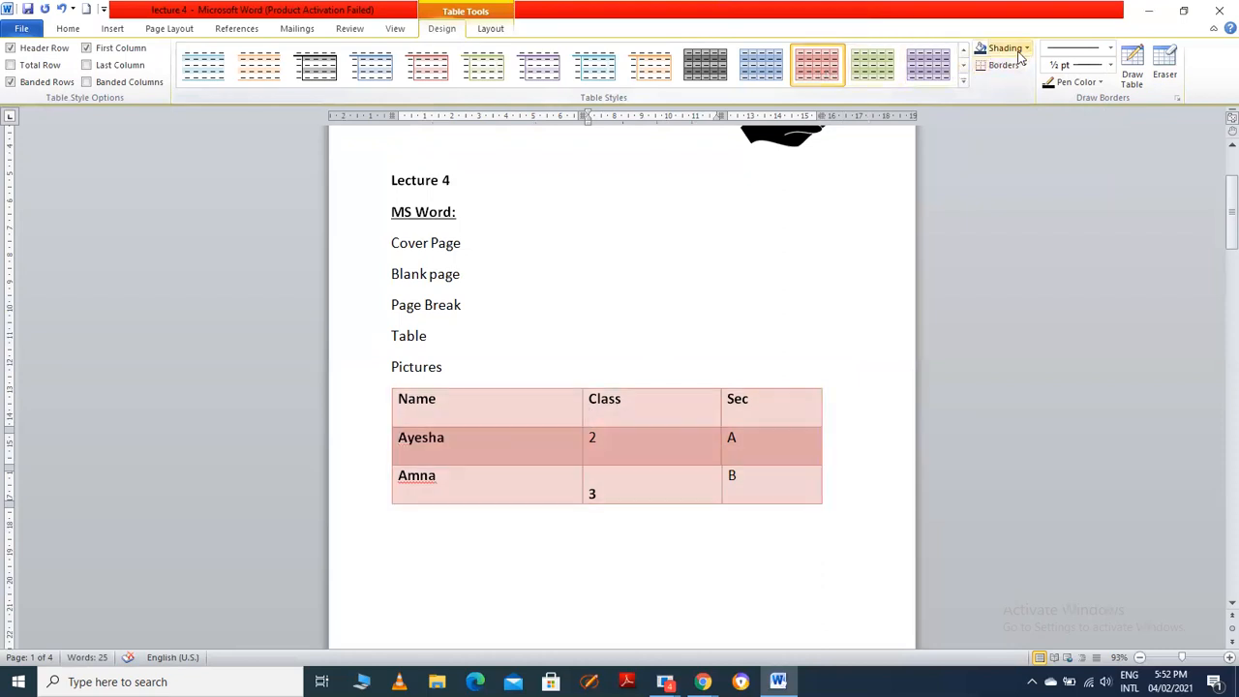
Shade the Name header, the middle row's Class cell and the last row's Sec cell light aqua, and narrow the Name column
{"action": "left_click", "coordinate": [526, 401]}
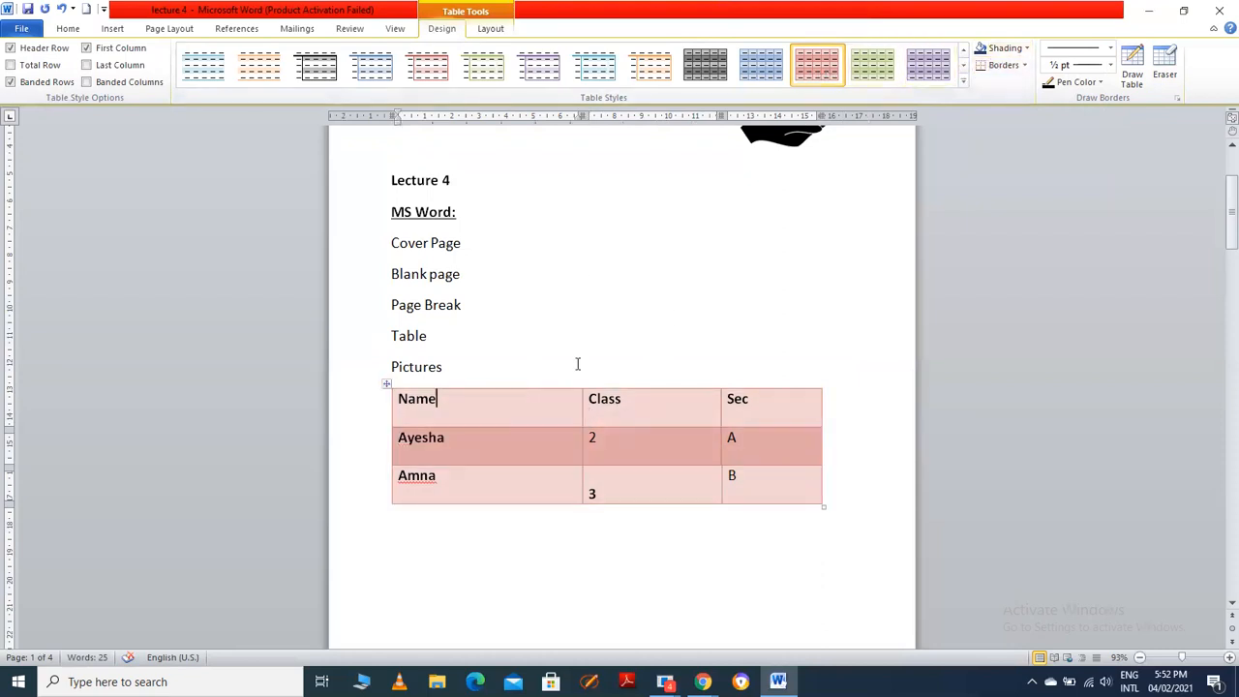
{"action": "left_click", "coordinate": [1028, 48]}
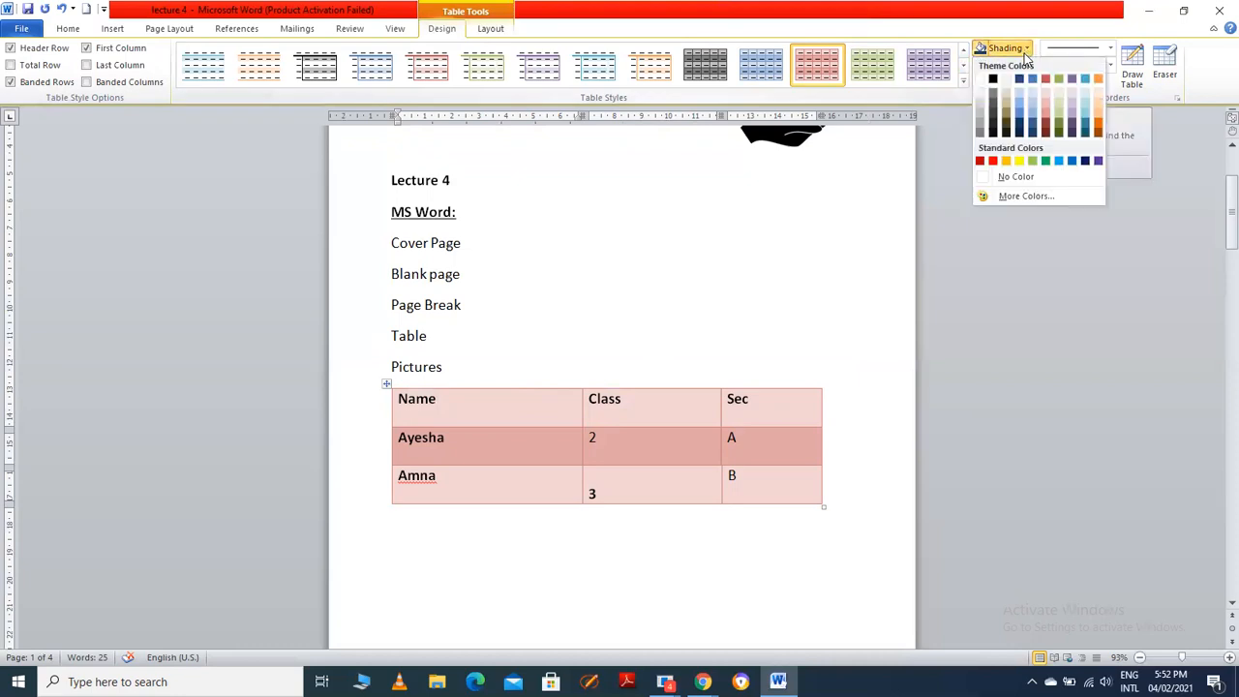
{"action": "left_click", "coordinate": [1088, 113]}
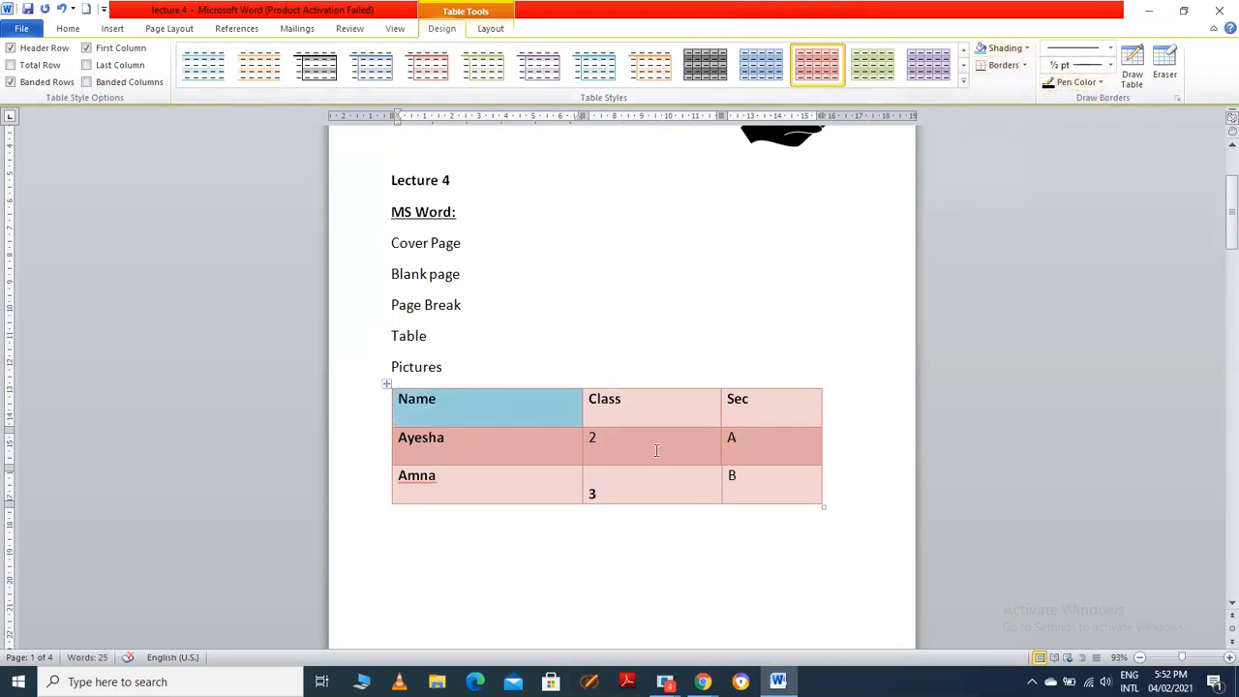
{"action": "left_click", "coordinate": [1025, 50]}
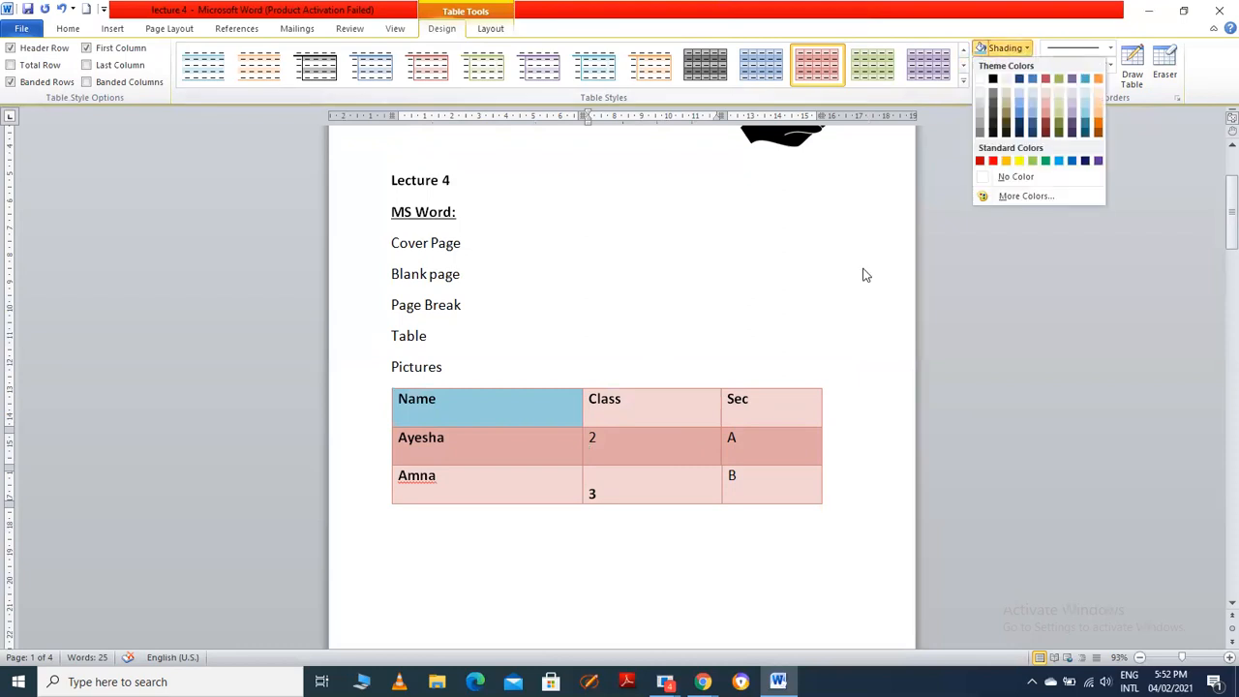
{"action": "left_click", "coordinate": [1085, 114]}
{"action": "left_click", "coordinate": [779, 476]}
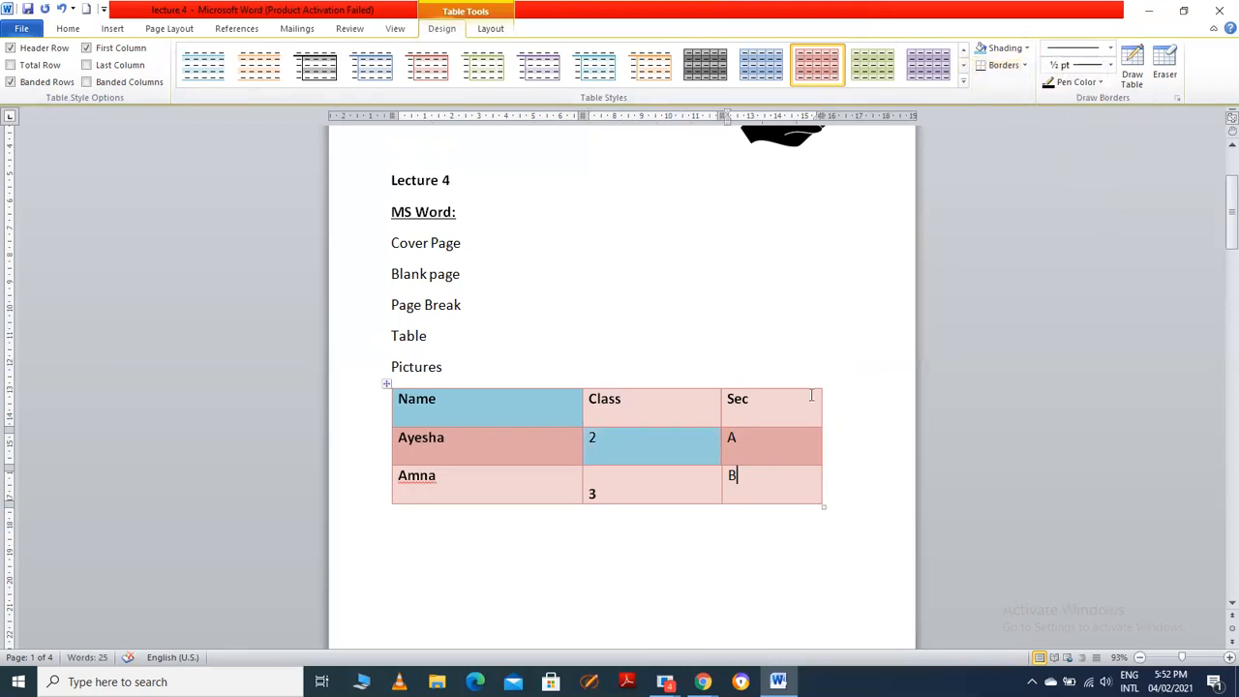
{"action": "left_click", "coordinate": [1030, 48]}
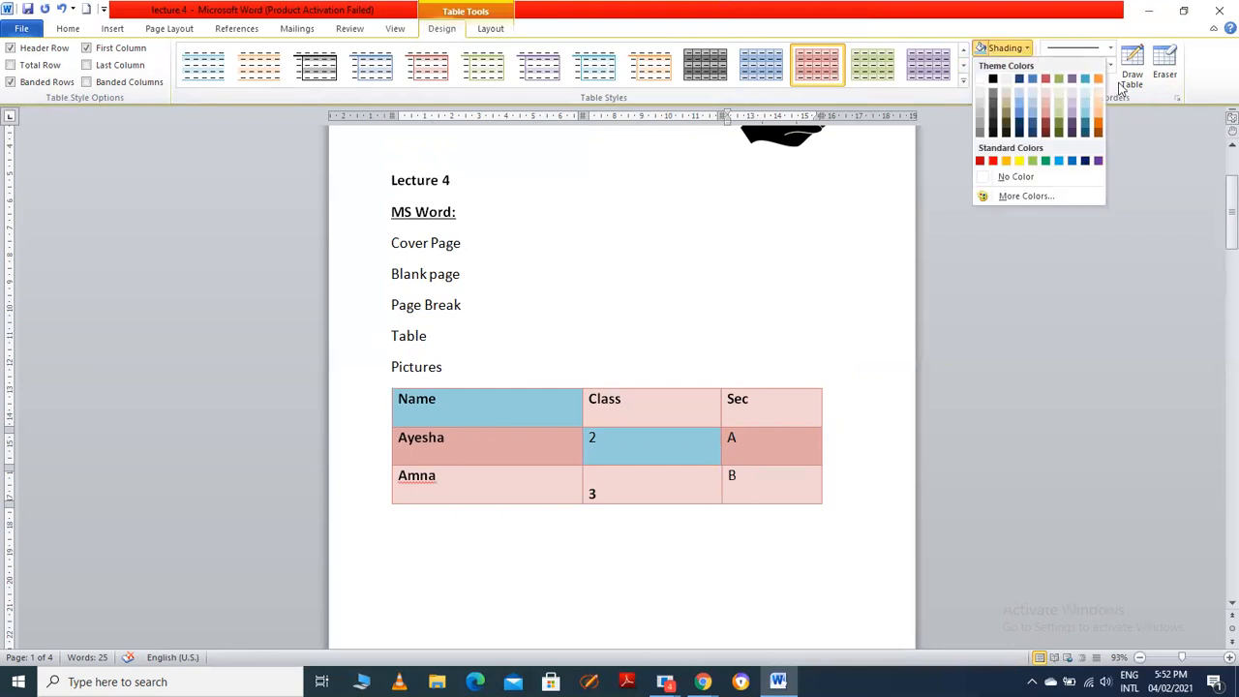
{"action": "left_click", "coordinate": [1085, 109]}
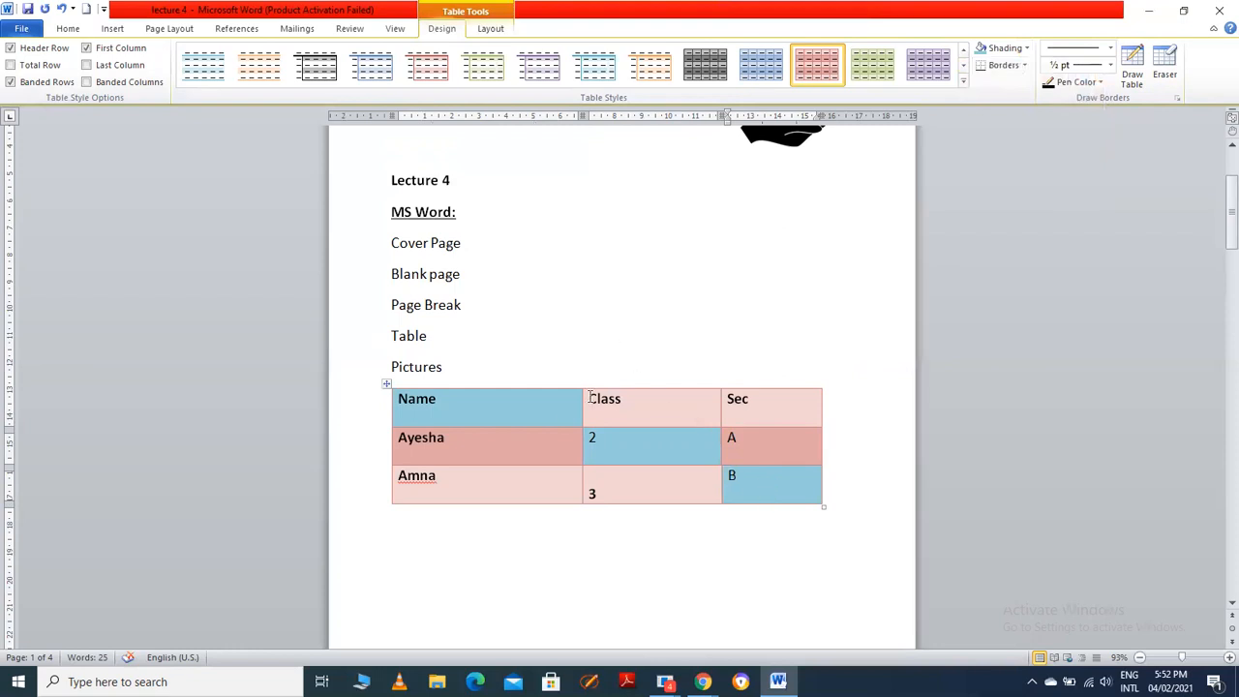
{"action": "left_click_drag", "start_coordinate": [581, 415], "coordinate": [527, 426]}
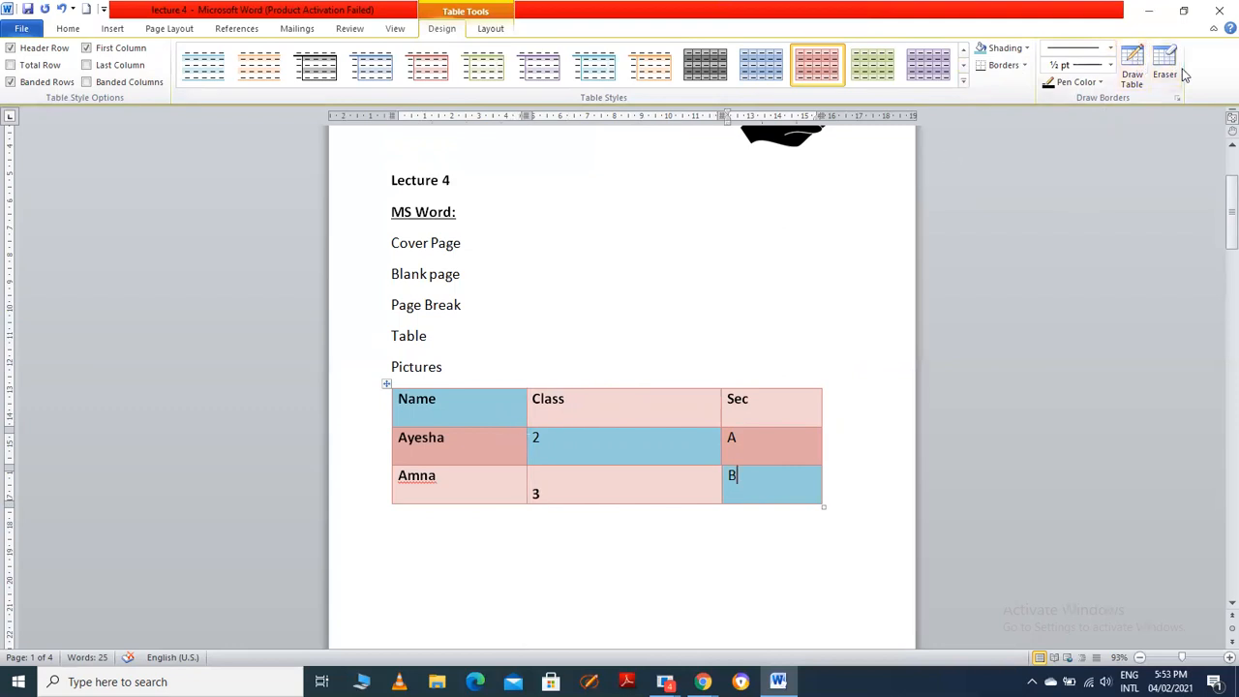
Add a bottom border to the last row's Sec cell and extend it to outside borders
{"action": "left_click", "coordinate": [1025, 67]}
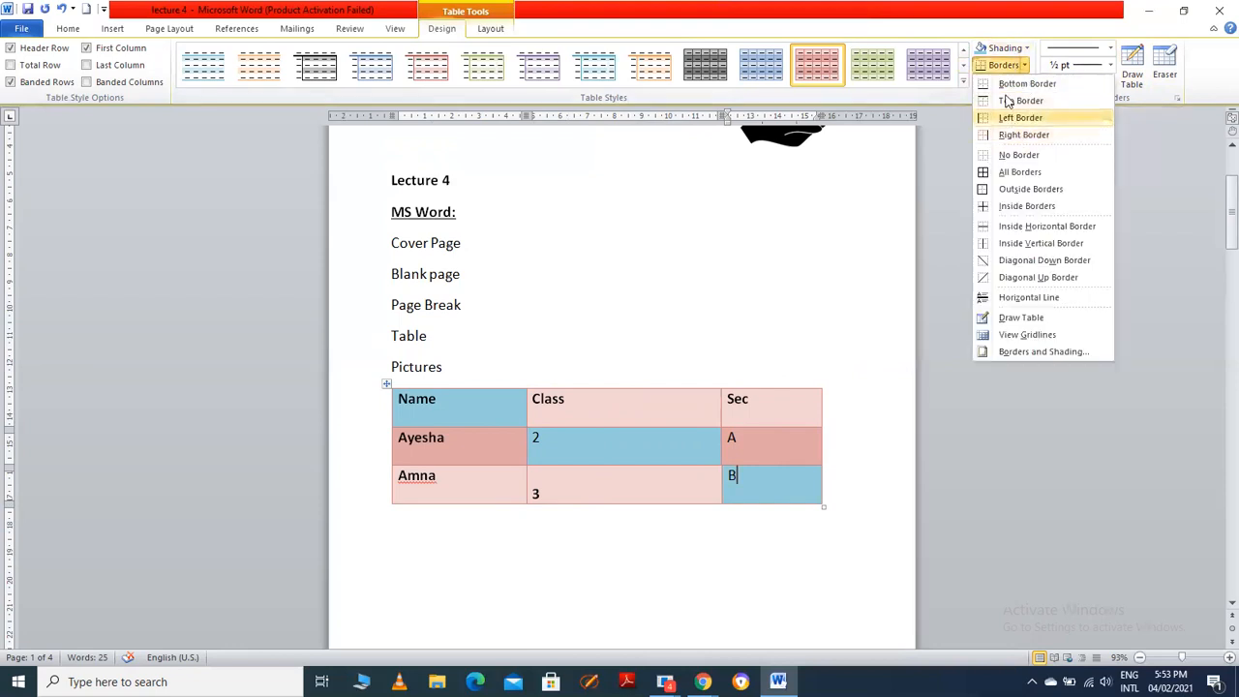
{"action": "left_click", "coordinate": [1003, 87]}
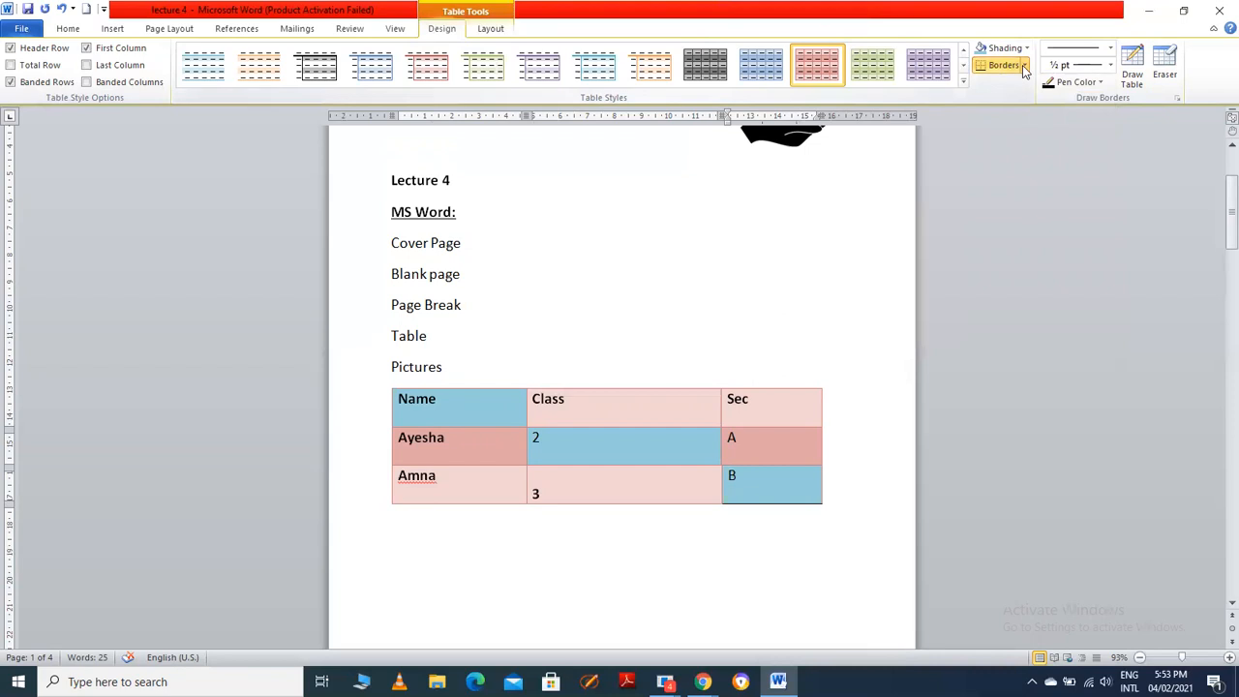
{"action": "left_click", "coordinate": [1024, 67]}
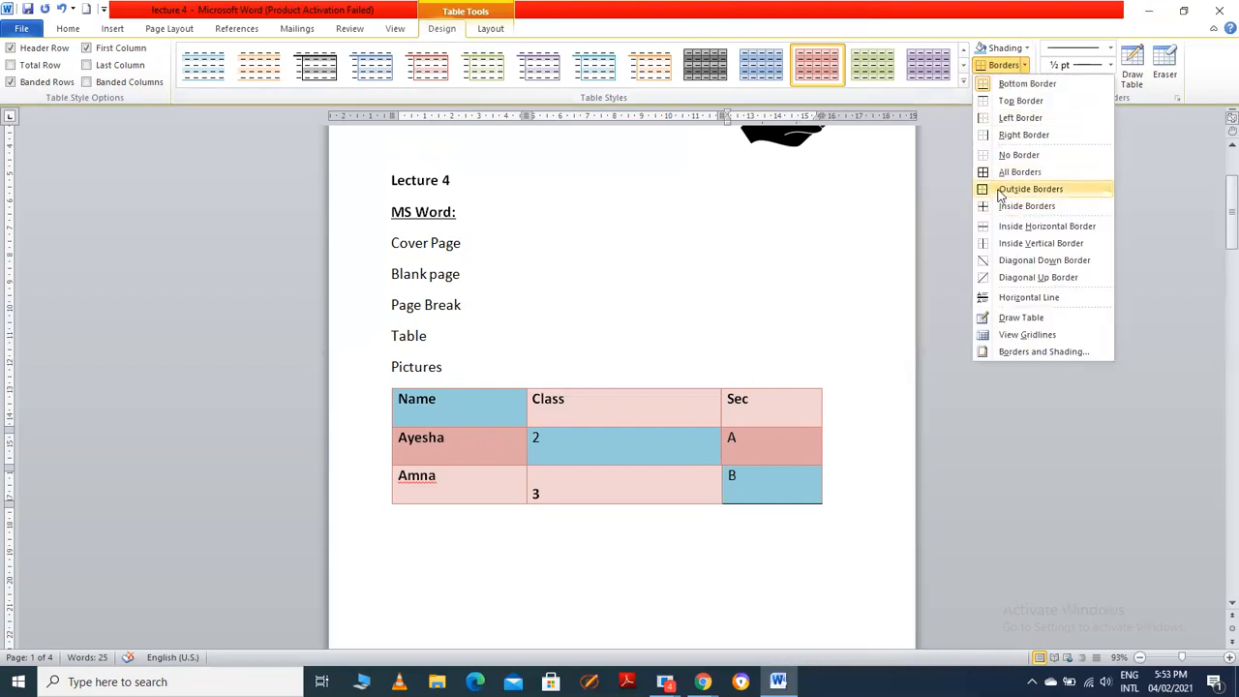
{"action": "left_click", "coordinate": [1001, 192]}
{"action": "left_click", "coordinate": [771, 489]}
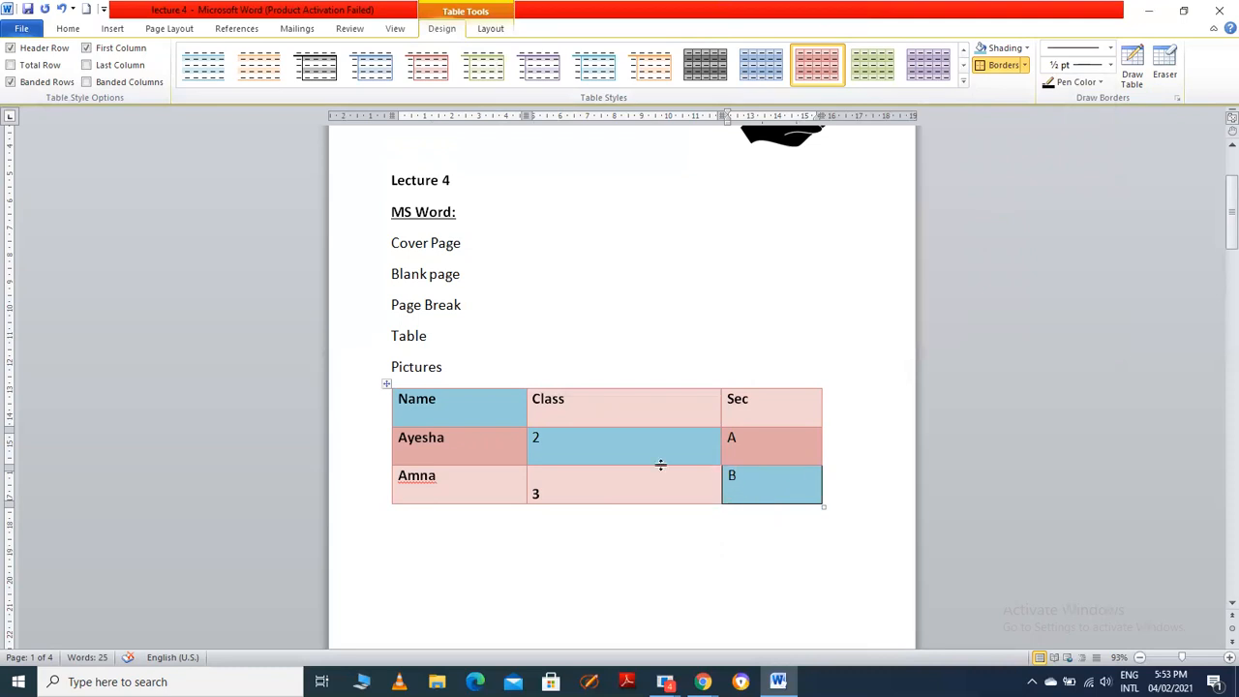
Apply outside borders to the whole table and remove its bottom border
{"action": "left_click_drag", "start_coordinate": [504, 401], "coordinate": [736, 494]}
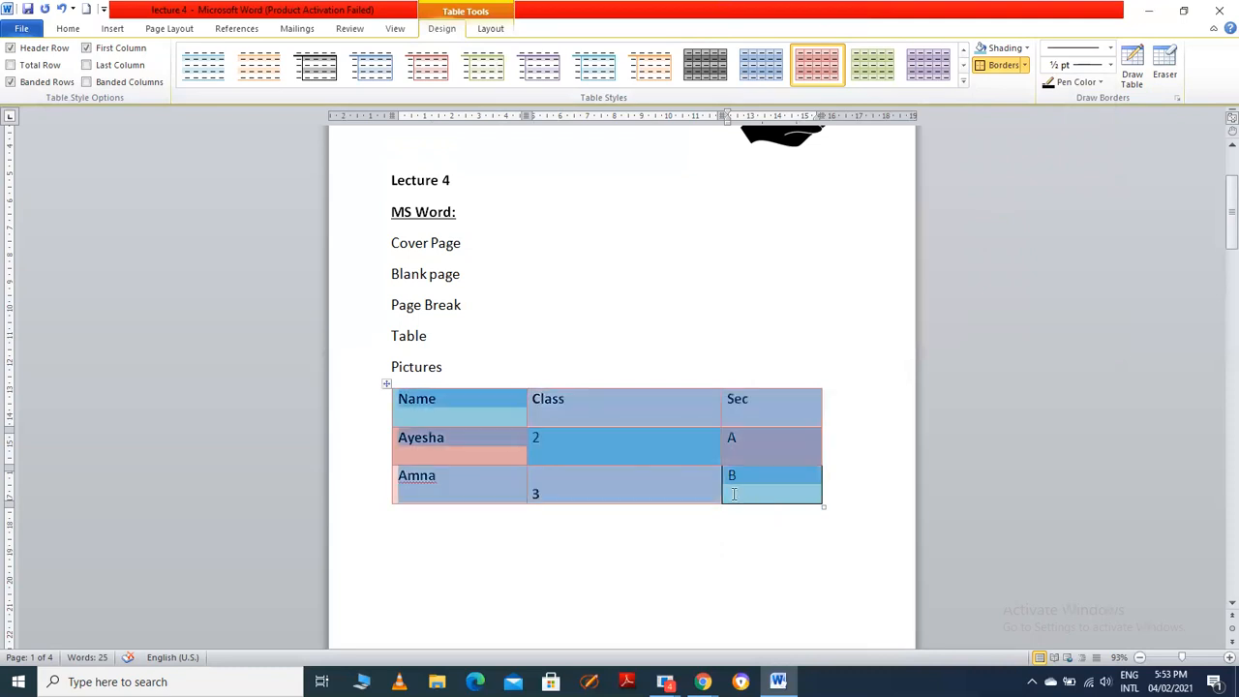
{"action": "left_click", "coordinate": [1020, 65]}
{"action": "left_click", "coordinate": [1027, 66]}
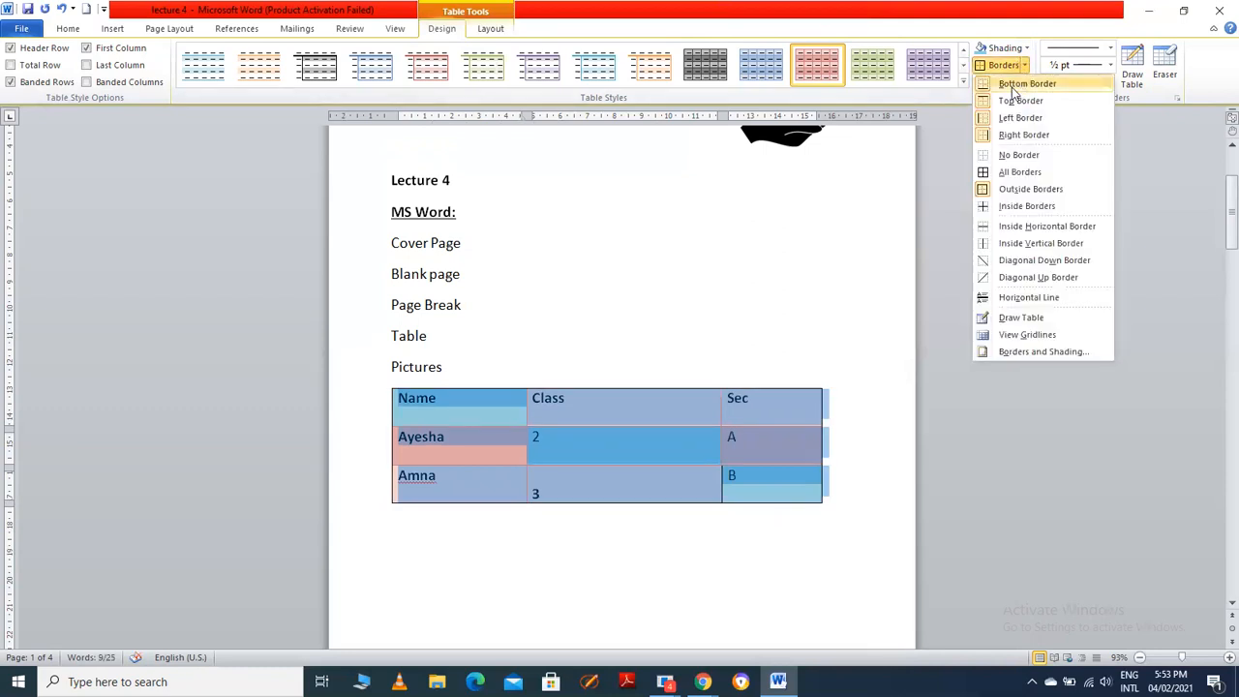
{"action": "left_click", "coordinate": [1011, 88]}
Apply all borders to the whole table
{"action": "left_click", "coordinate": [1026, 66]}
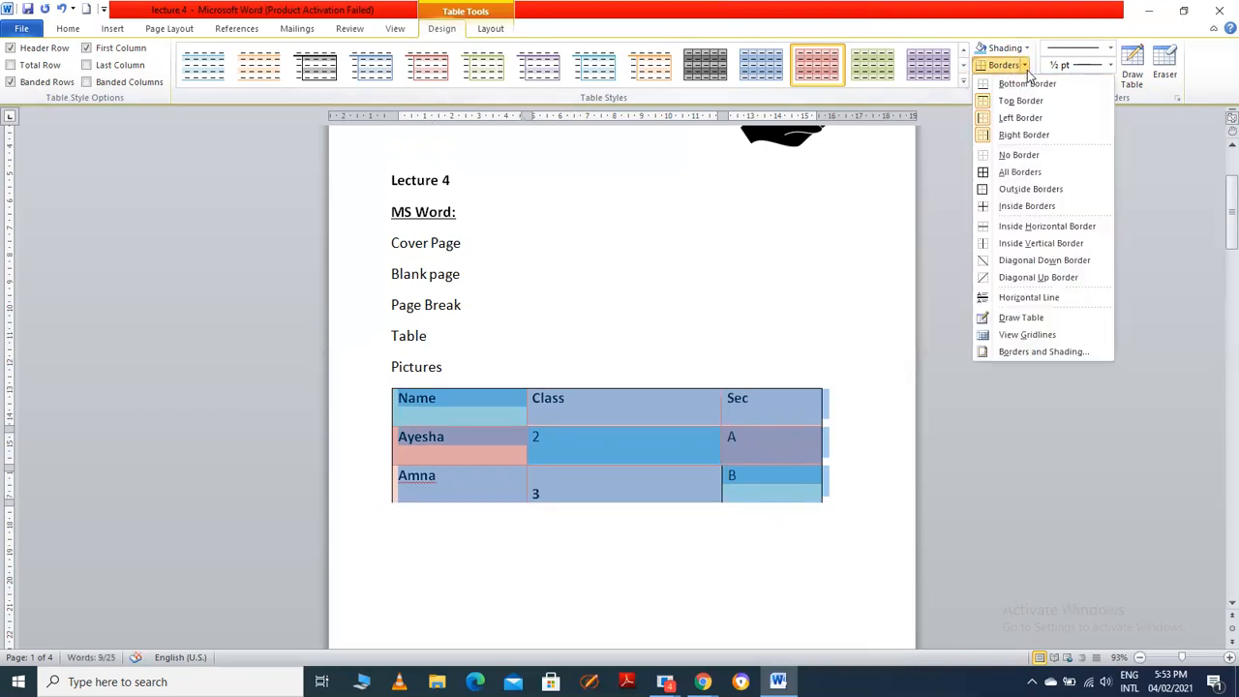
{"action": "left_click", "coordinate": [1020, 172]}
{"action": "left_click", "coordinate": [771, 478]}
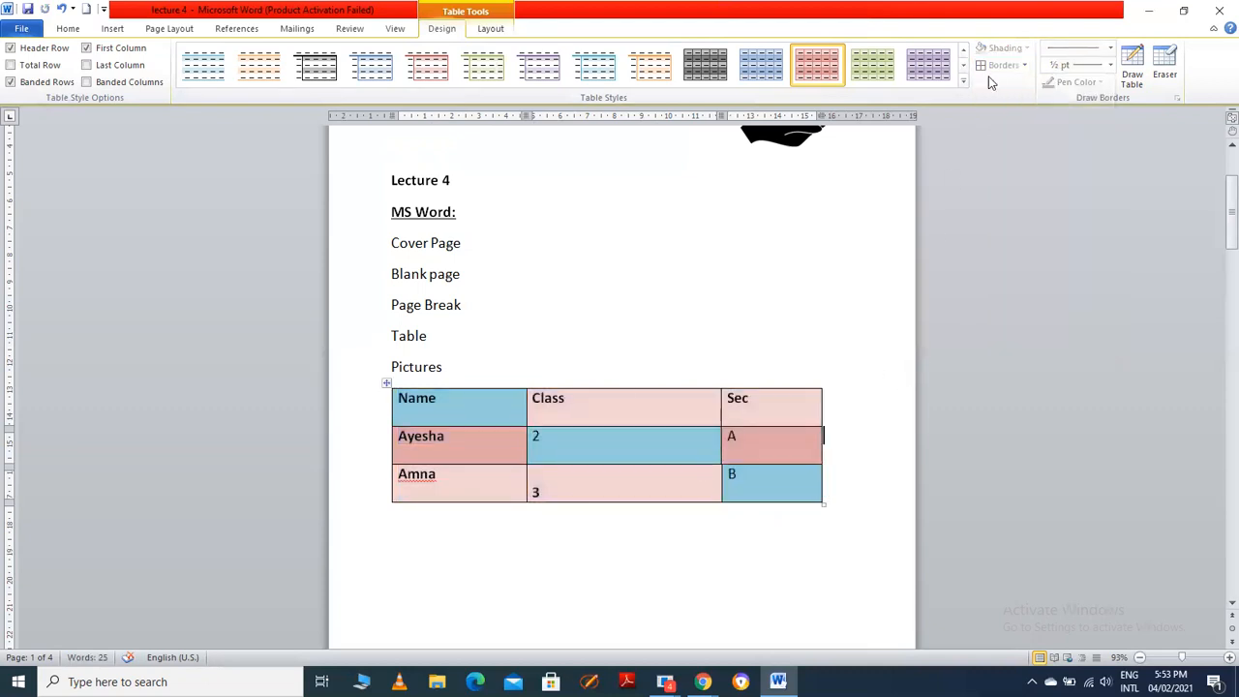
Remove the outside borders and the inside vertical borders from the whole table
{"action": "left_click_drag", "start_coordinate": [486, 399], "coordinate": [738, 472]}
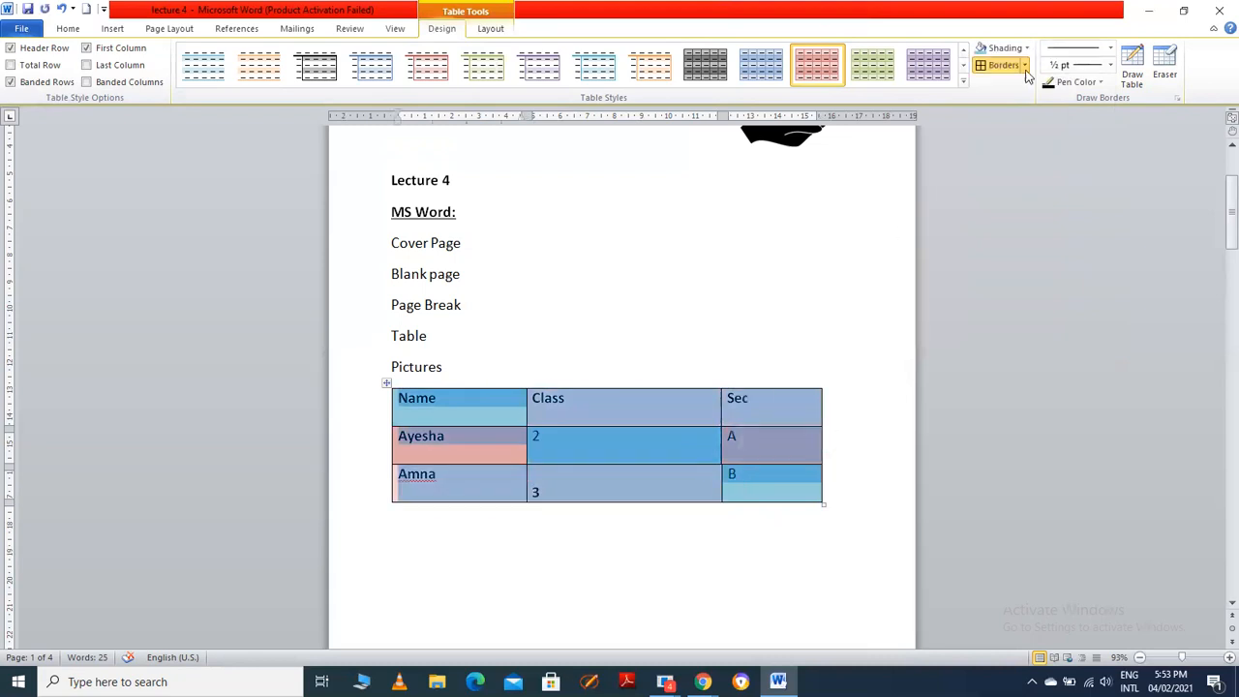
{"action": "left_click", "coordinate": [1023, 66]}
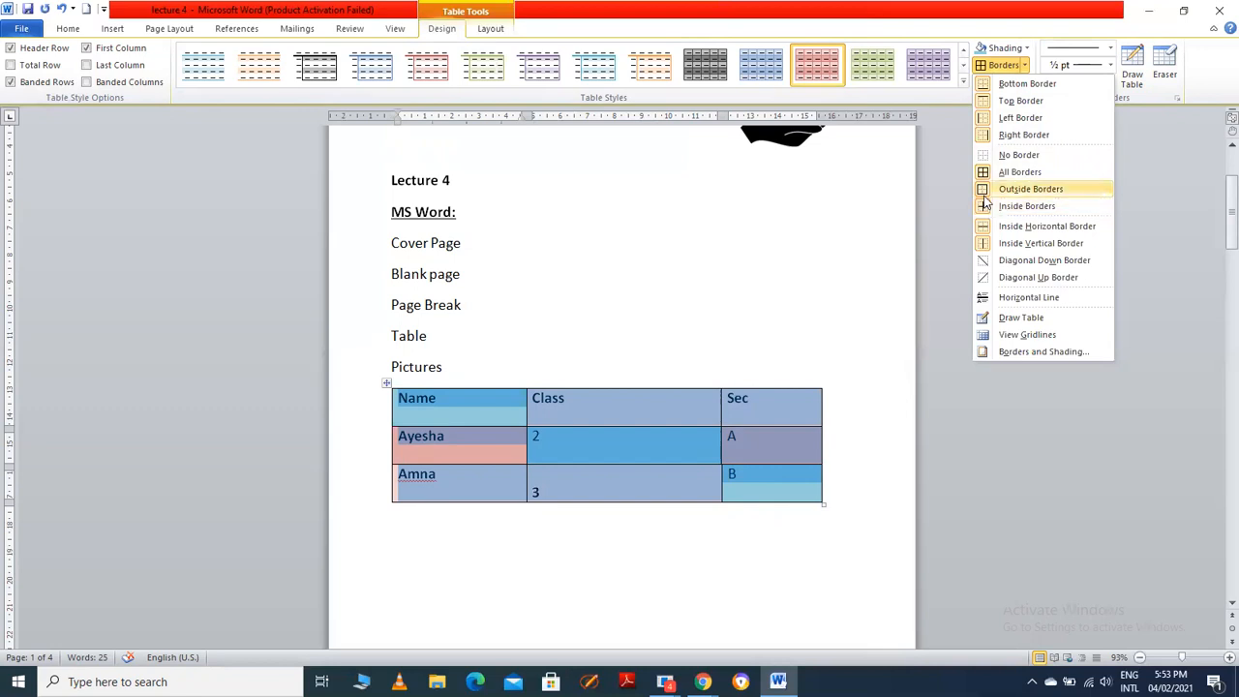
{"action": "left_click", "coordinate": [985, 195]}
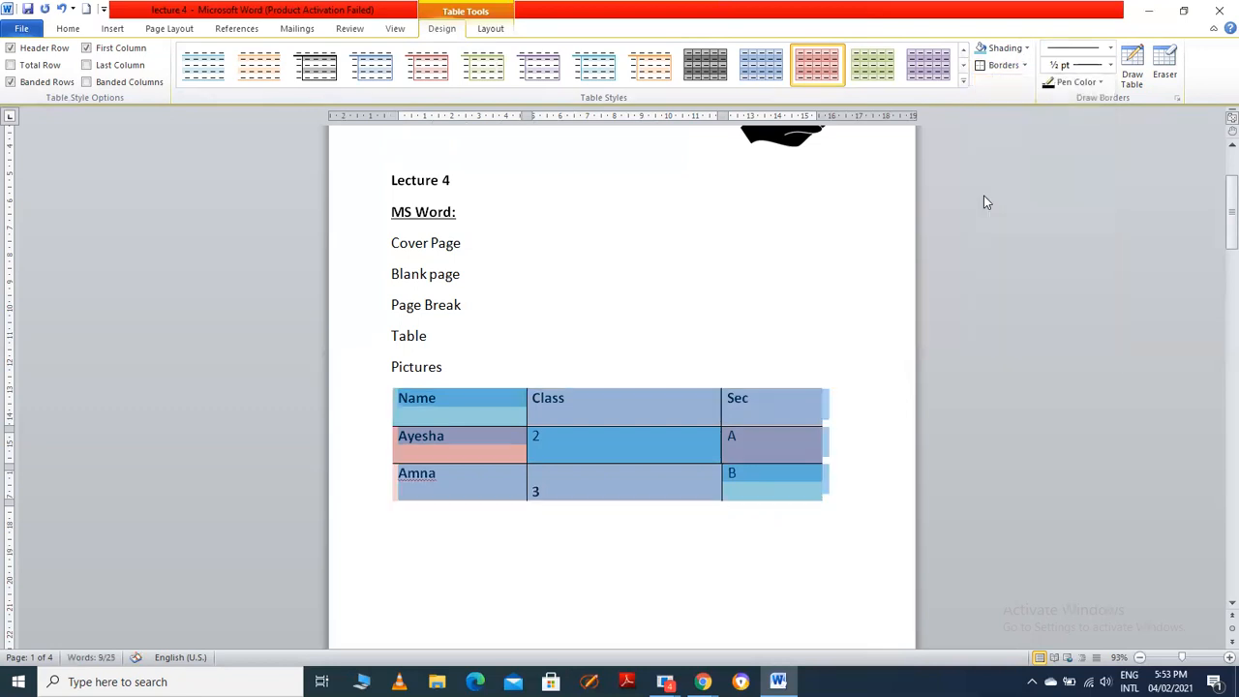
{"action": "left_click", "coordinate": [1025, 70]}
{"action": "left_click", "coordinate": [1011, 238]}
{"action": "left_click", "coordinate": [852, 314]}
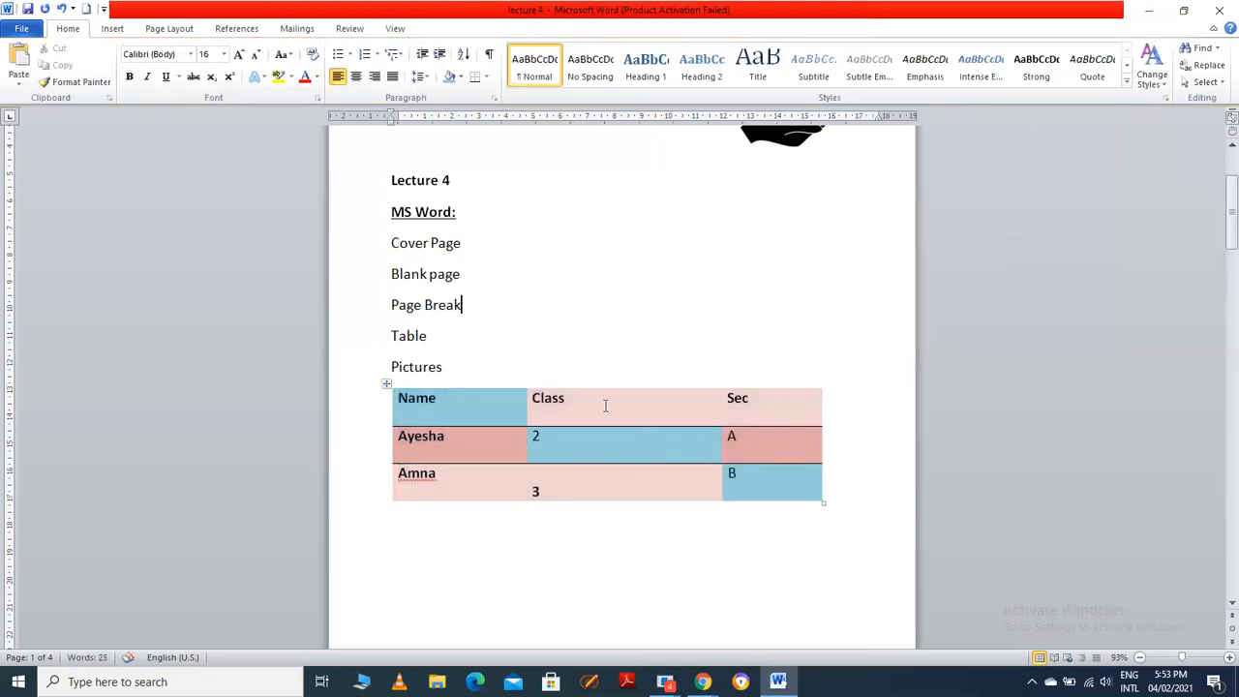
Apply inside borders to the whole table
{"action": "left_click_drag", "start_coordinate": [506, 399], "coordinate": [775, 489]}
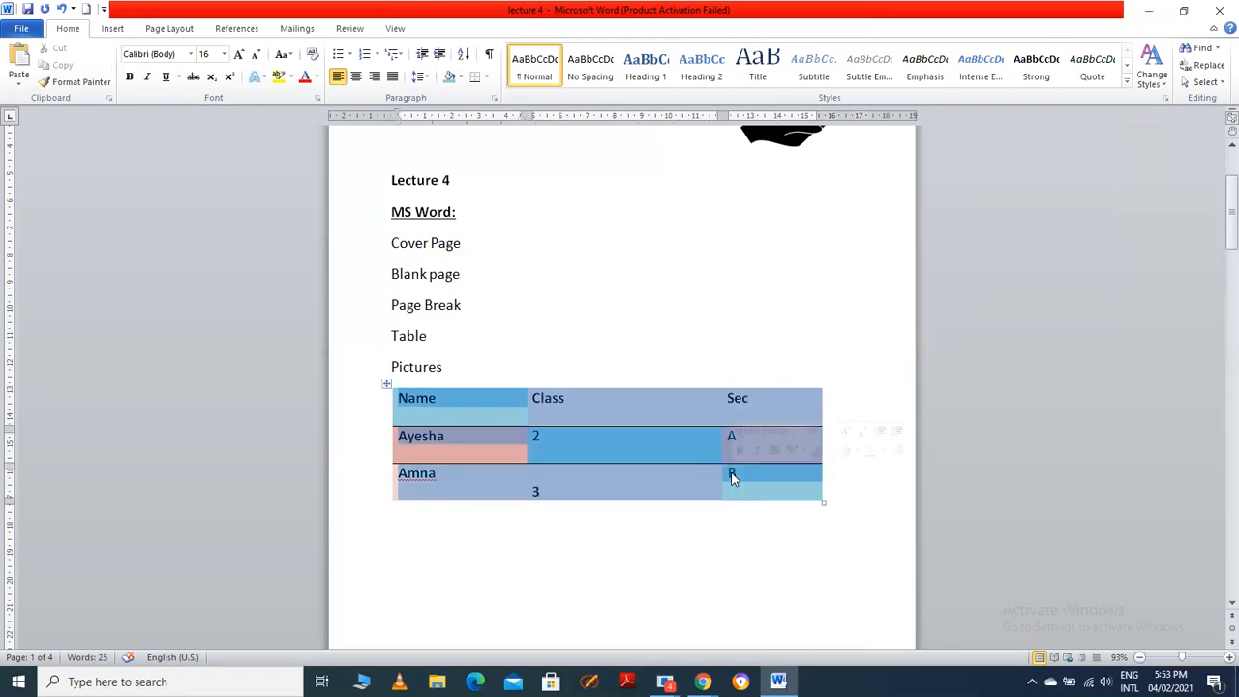
{"action": "left_click", "coordinate": [1025, 65]}
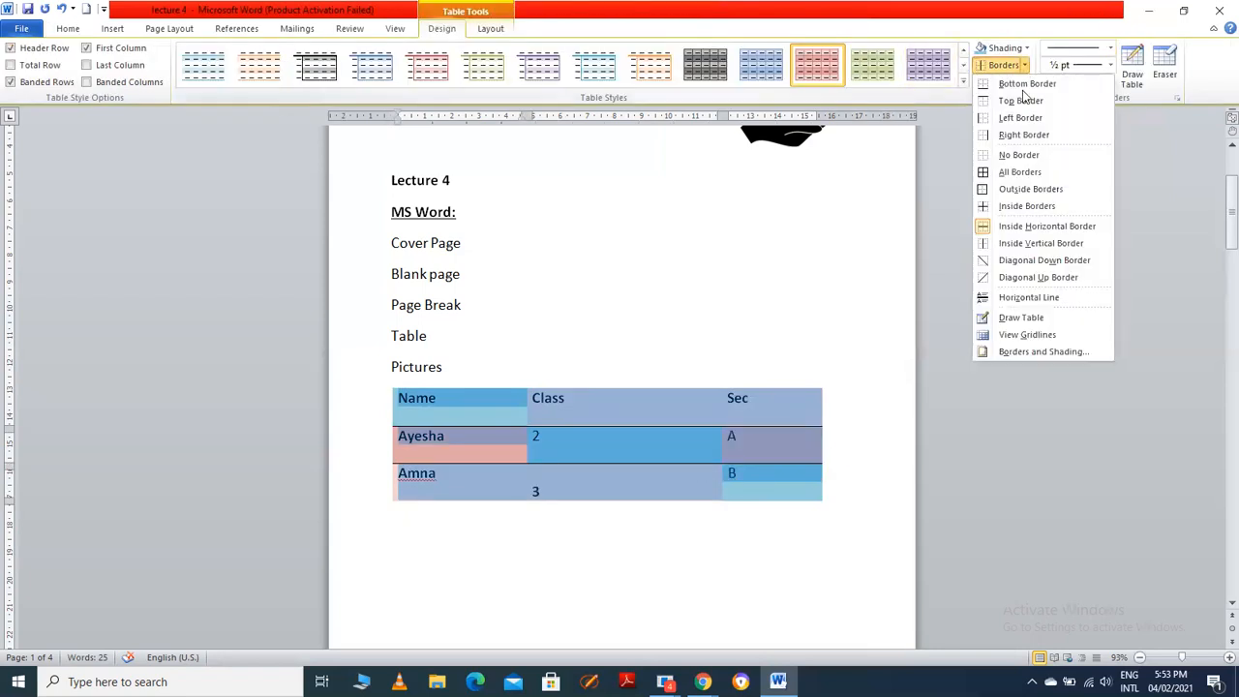
{"action": "left_click", "coordinate": [1026, 207]}
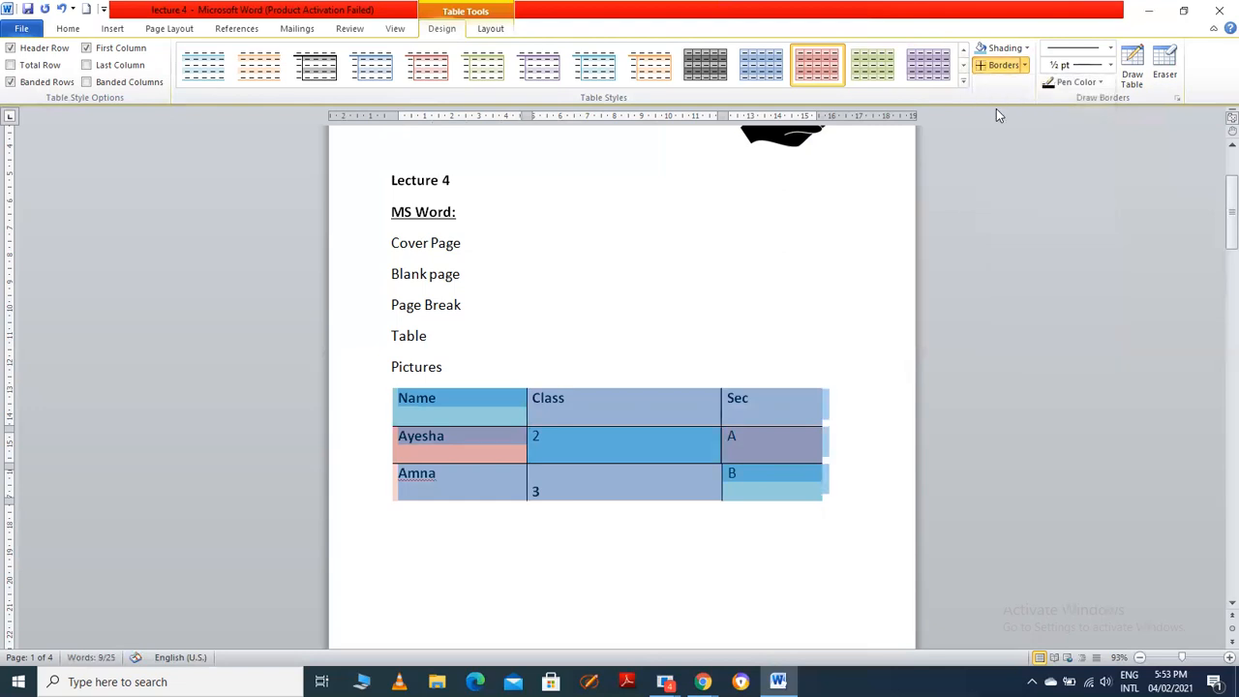
{"action": "left_click", "coordinate": [822, 274]}
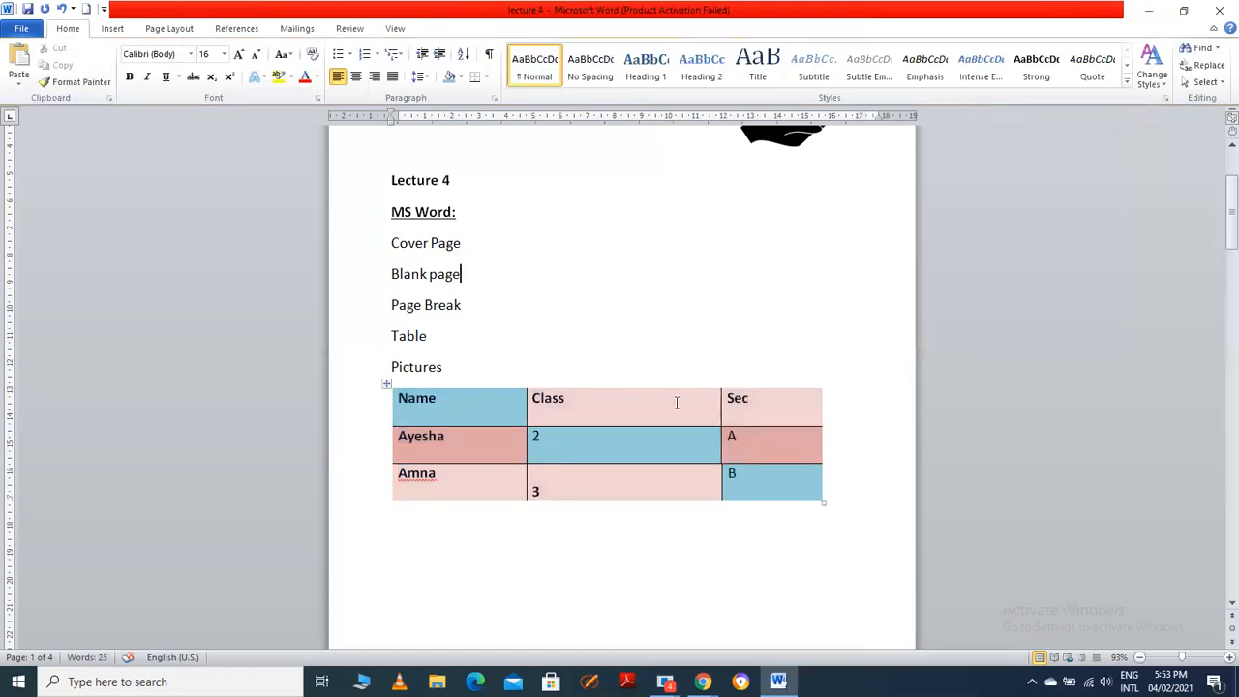
Remove the inside borders from the whole table and apply outside borders around it
{"action": "left_click_drag", "start_coordinate": [489, 406], "coordinate": [769, 481]}
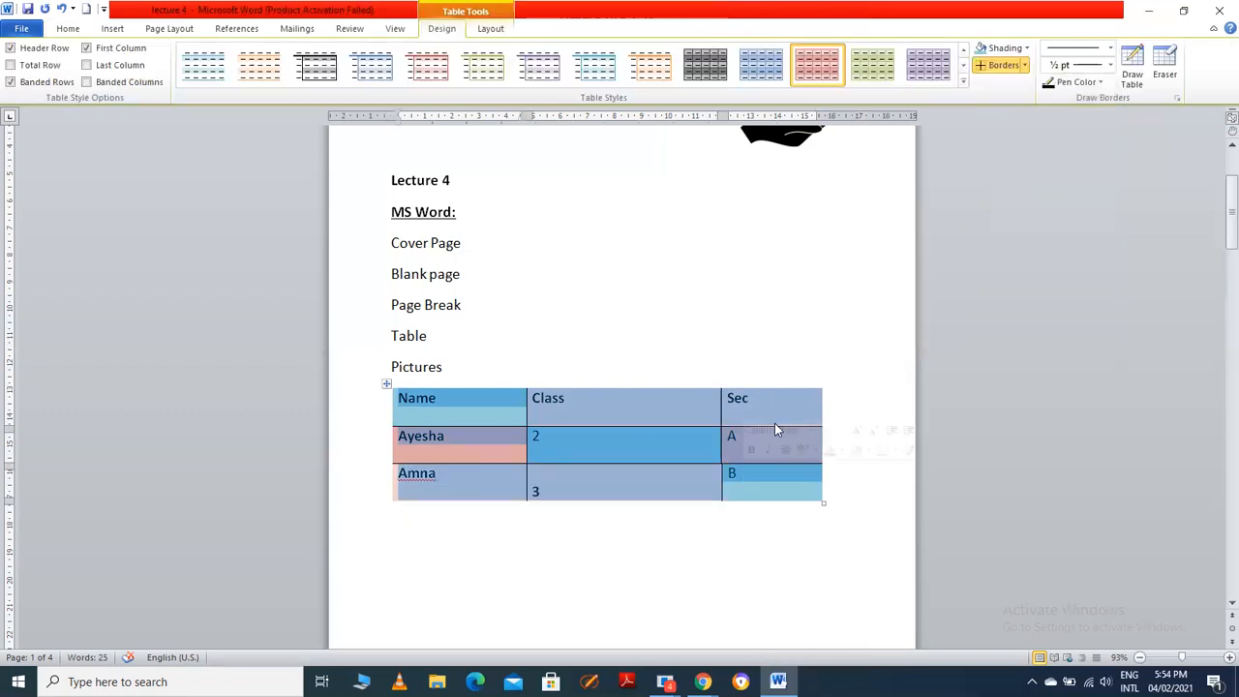
{"action": "left_click", "coordinate": [1027, 66]}
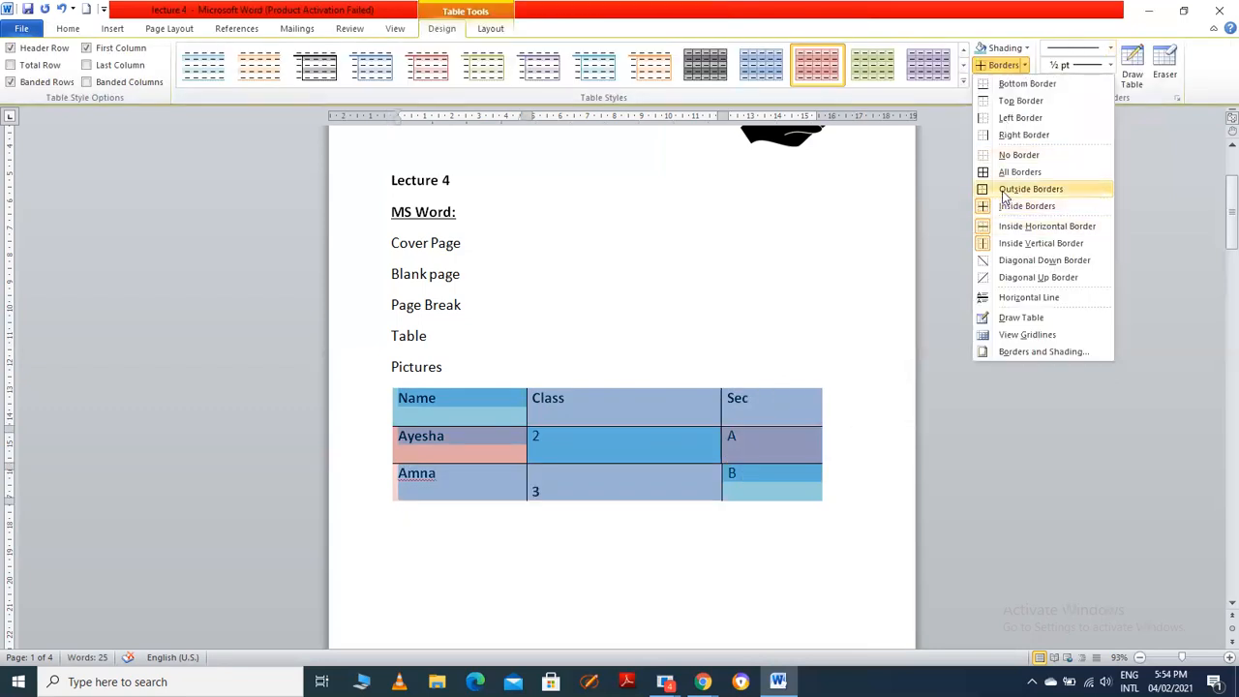
{"action": "left_click", "coordinate": [1004, 207]}
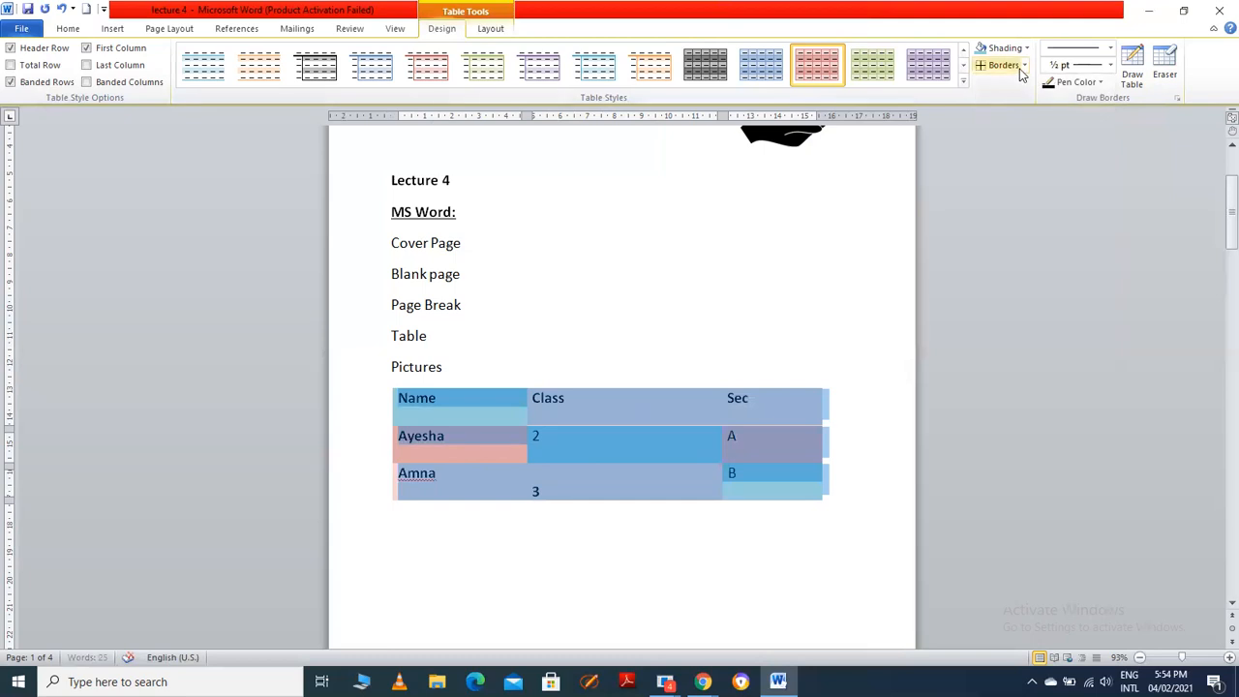
{"action": "left_click", "coordinate": [1024, 67]}
{"action": "left_click", "coordinate": [1012, 189]}
{"action": "left_click", "coordinate": [787, 376]}
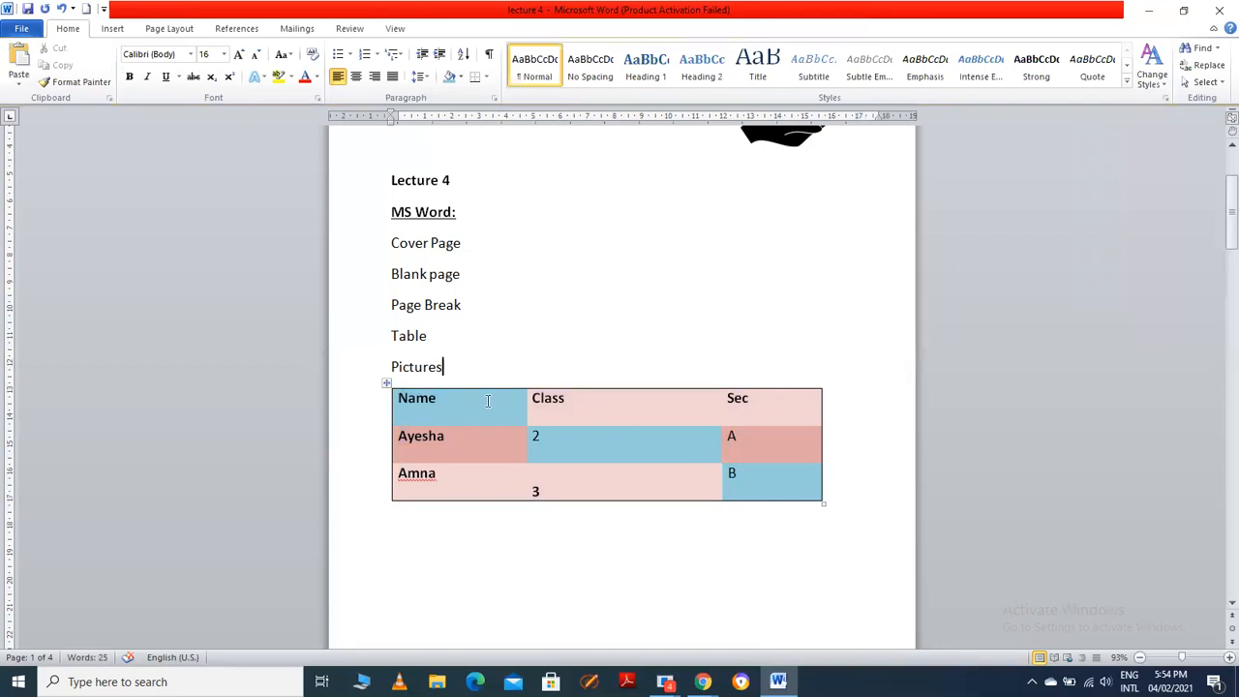
Select the whole first table and set the border pen to the thick-and-thin double-line style at 3 pt
{"action": "left_click_drag", "start_coordinate": [500, 401], "coordinate": [774, 480]}
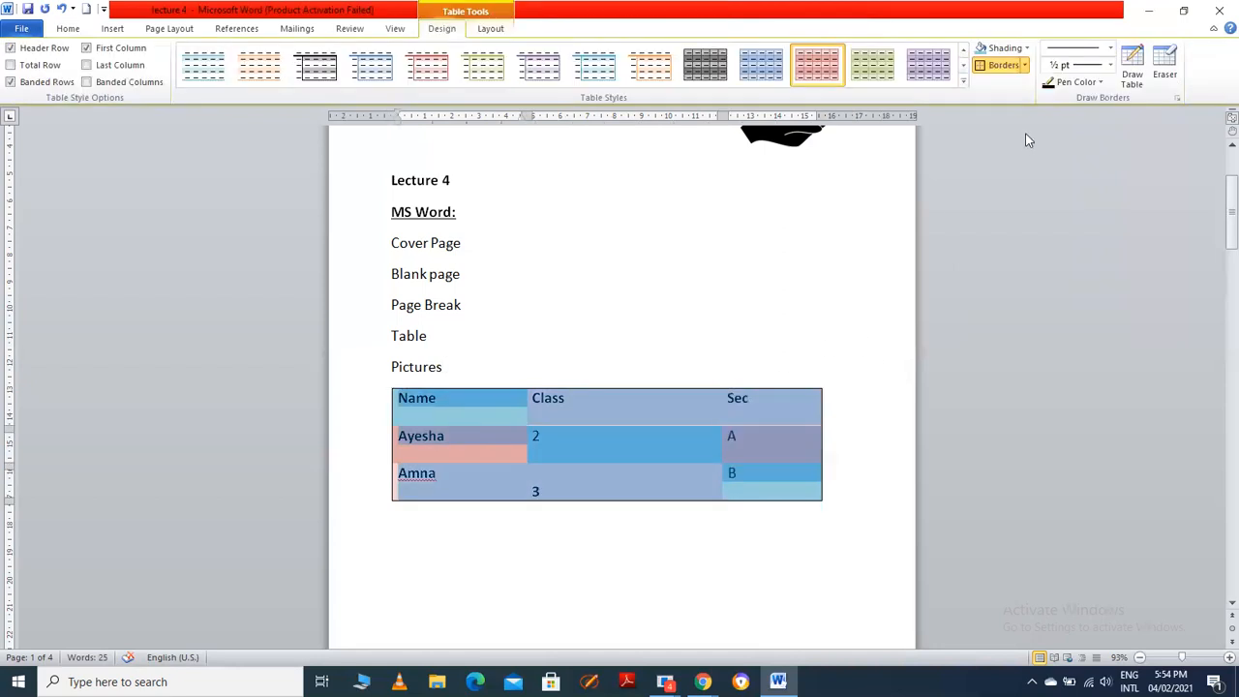
{"action": "left_click", "coordinate": [1025, 64]}
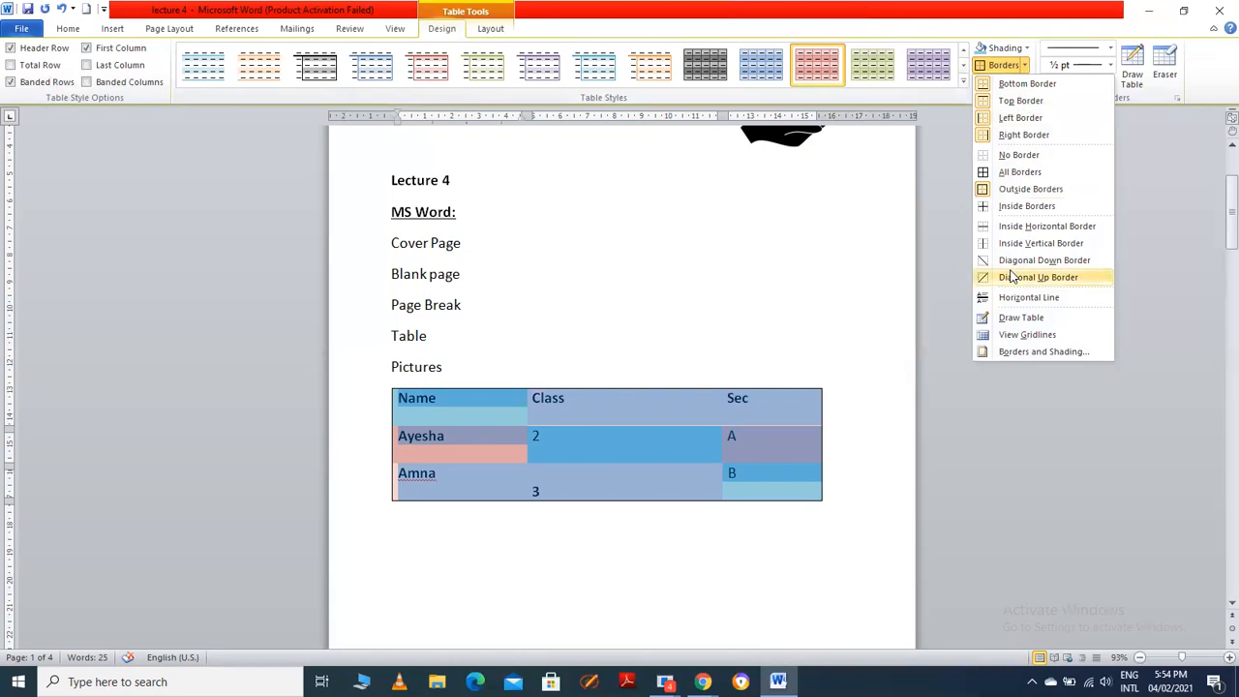
{"action": "left_click", "coordinate": [1043, 406]}
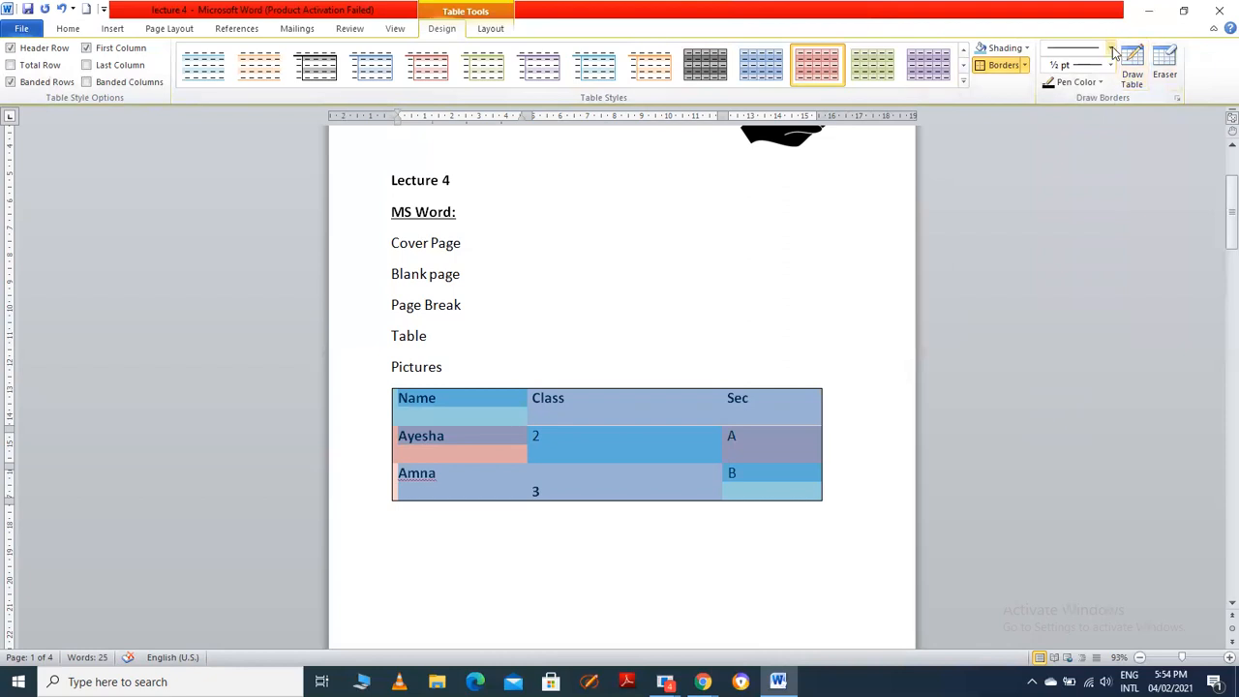
{"action": "left_click", "coordinate": [1111, 50]}
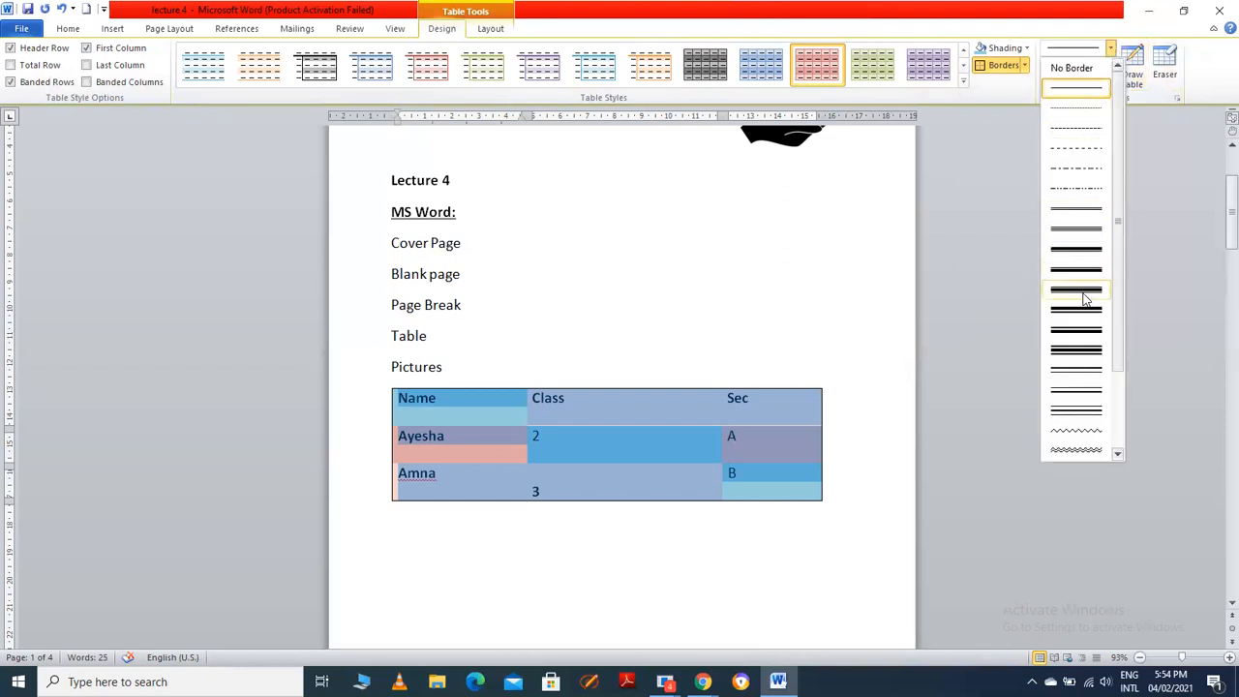
{"action": "left_click", "coordinate": [1071, 254]}
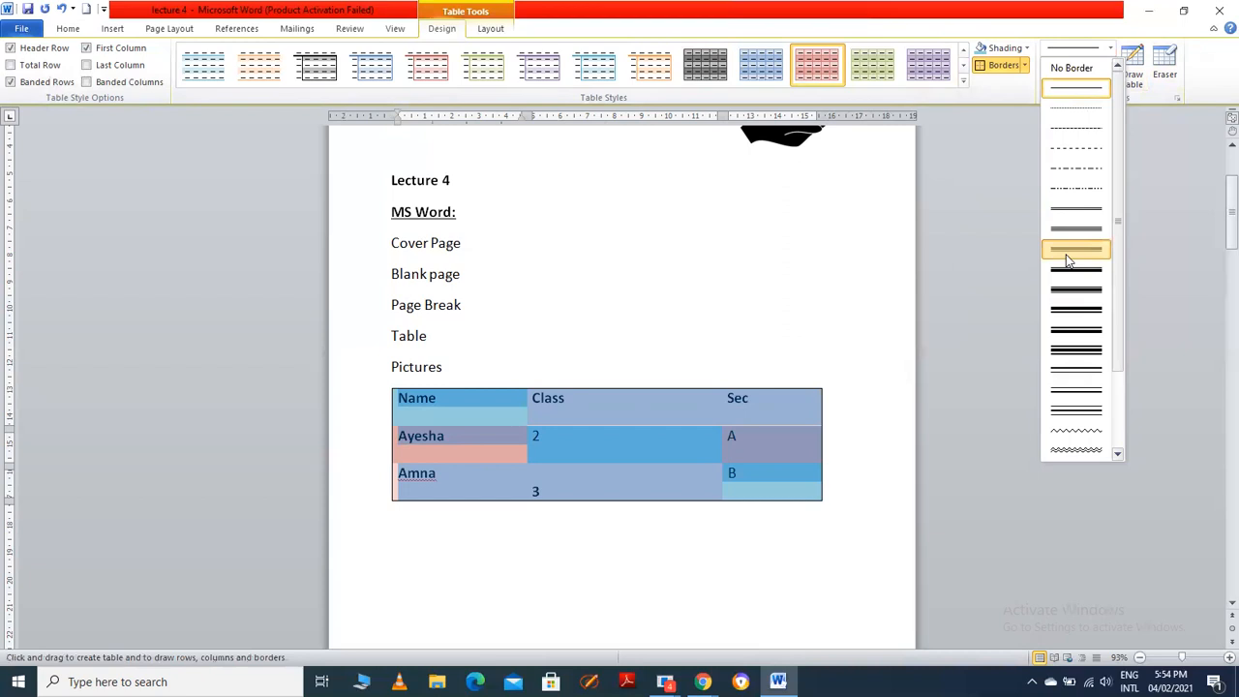
{"action": "key", "text": "Escape"}
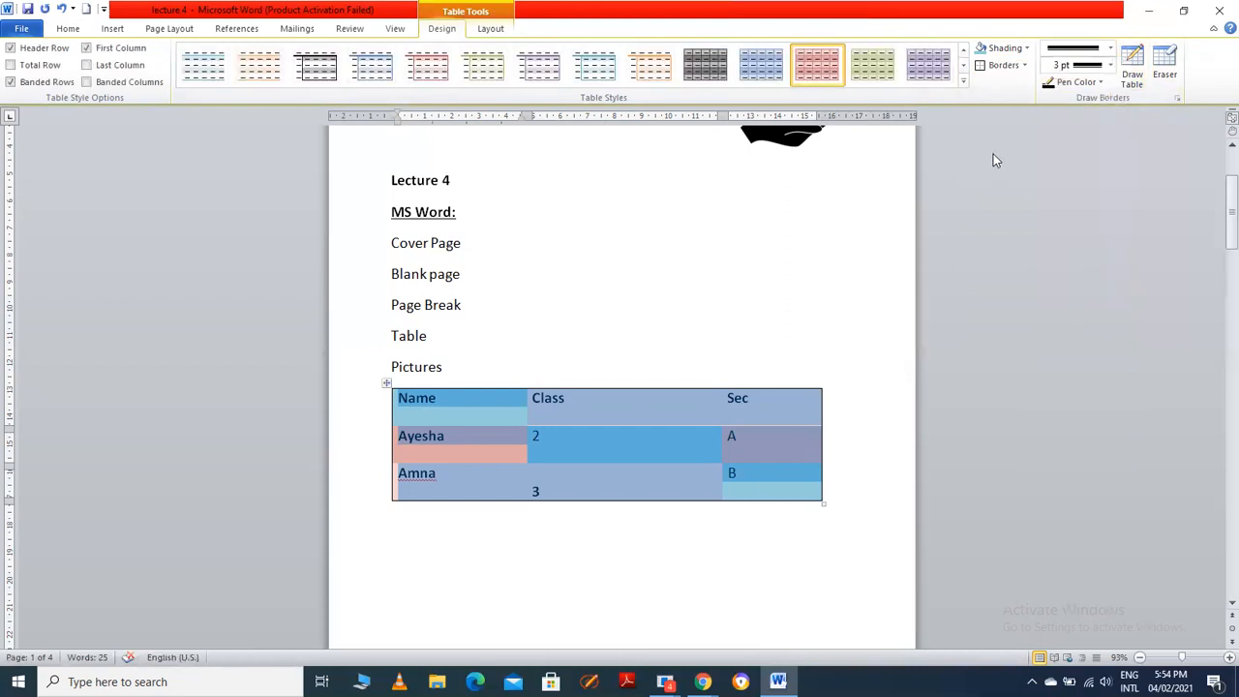
Remove all borders from the whole first table and deselect it
{"action": "left_click", "coordinate": [1024, 66]}
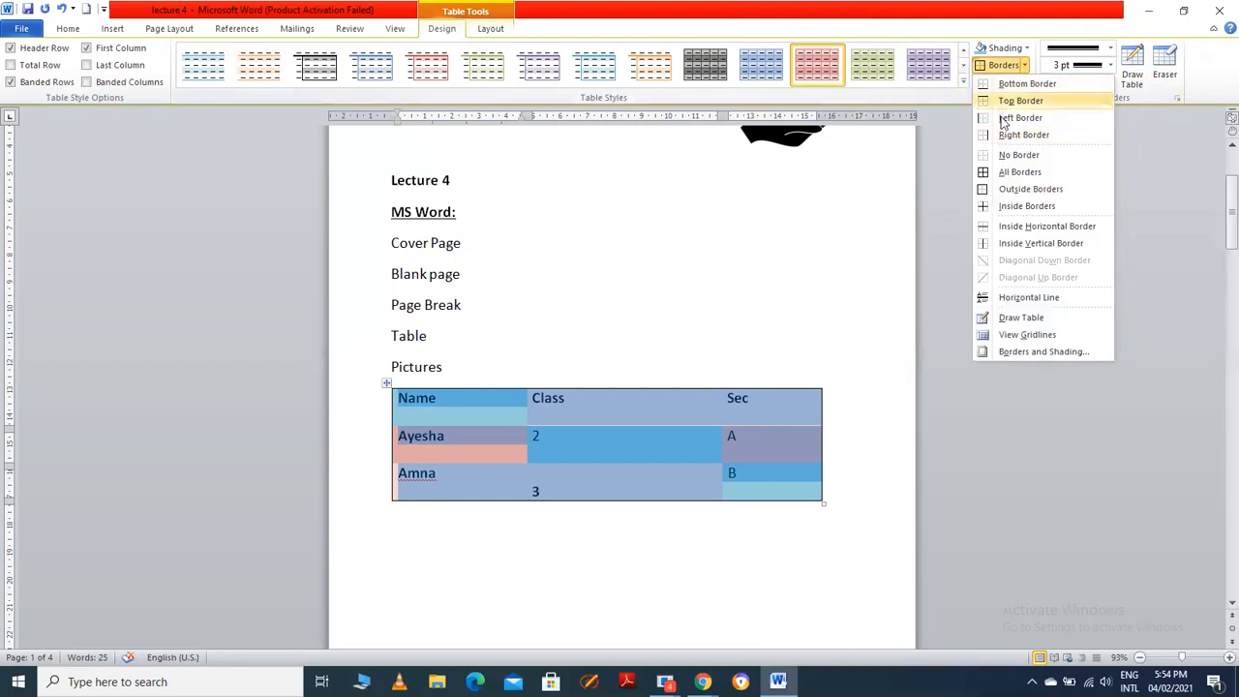
{"action": "left_click", "coordinate": [1003, 158]}
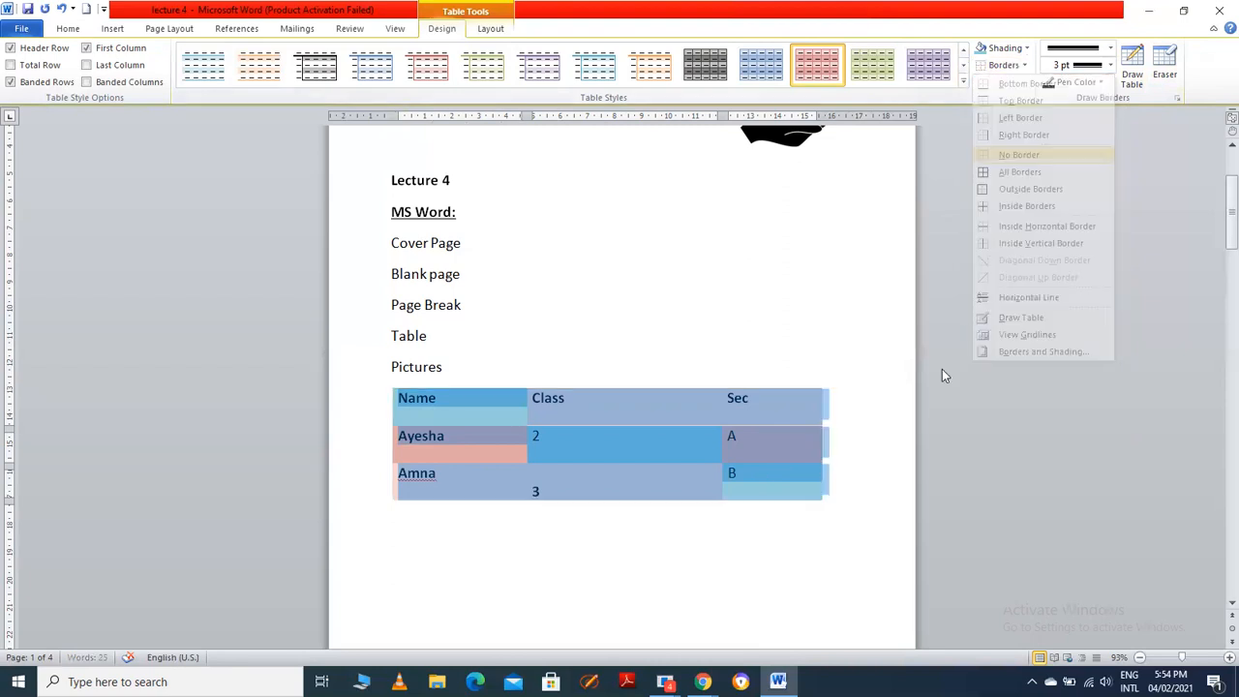
{"action": "left_click", "coordinate": [858, 476]}
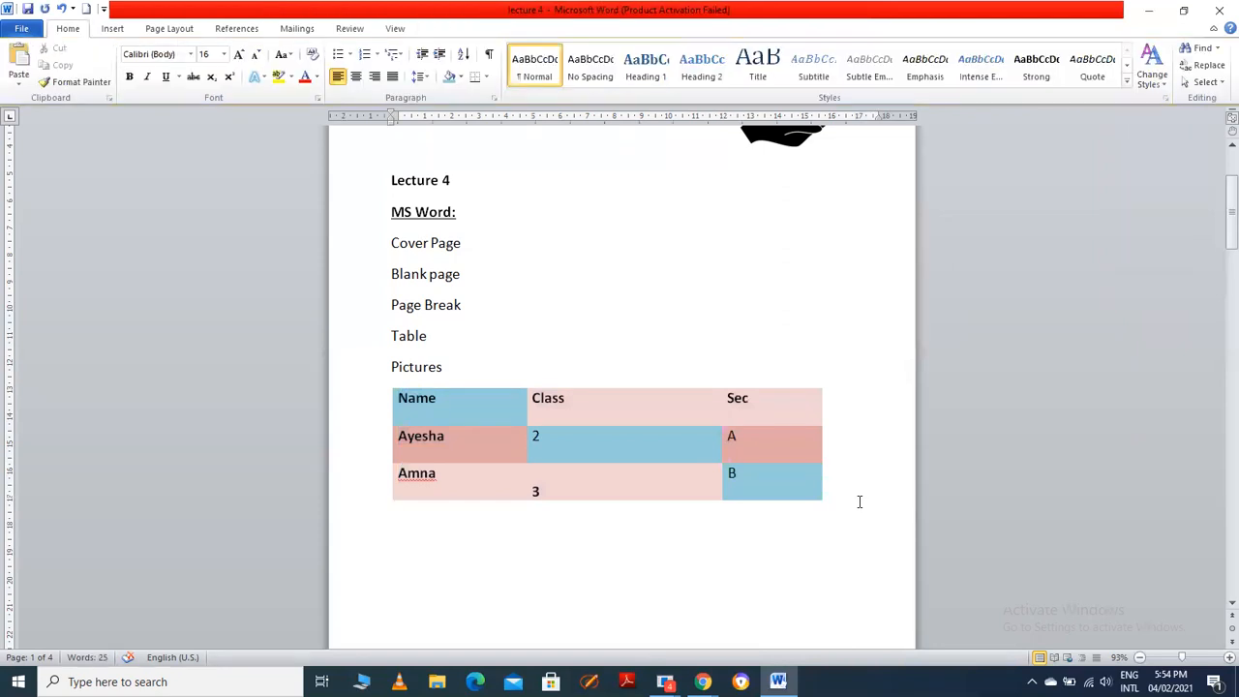
Insert a table with 3 columns, 4 rows and automatic fixed column width below the first table
{"action": "left_click", "coordinate": [115, 28]}
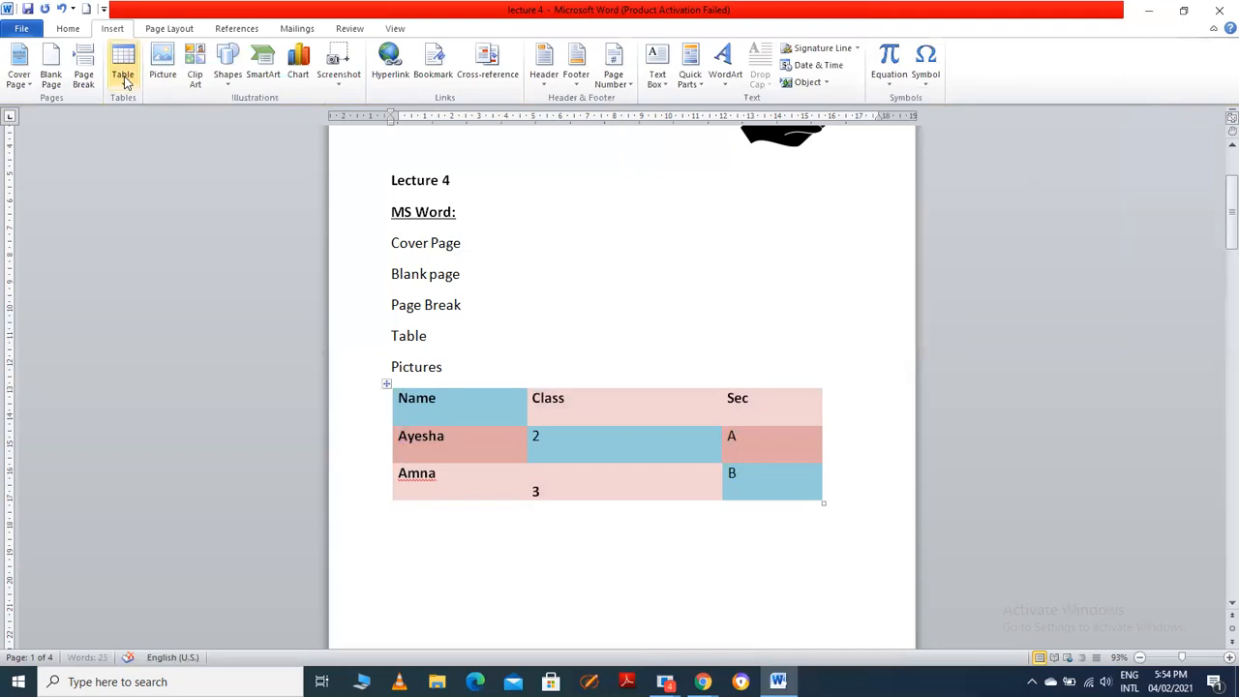
{"action": "left_click", "coordinate": [126, 87]}
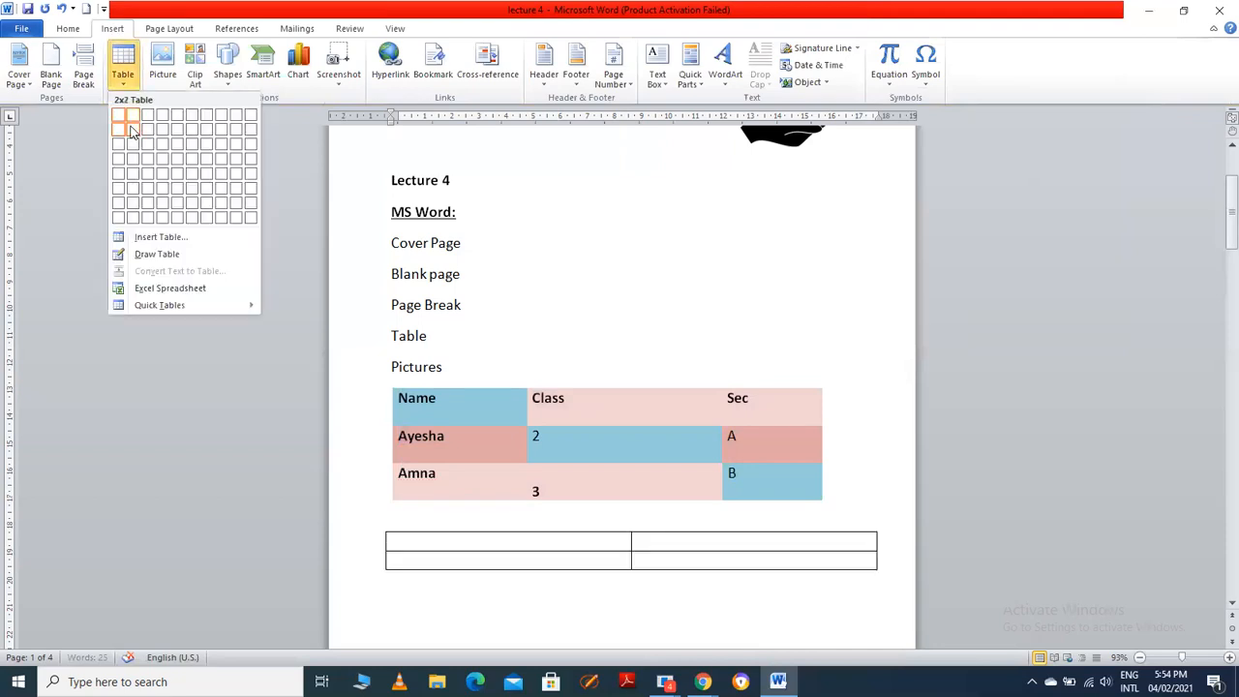
{"action": "left_click", "coordinate": [147, 236]}
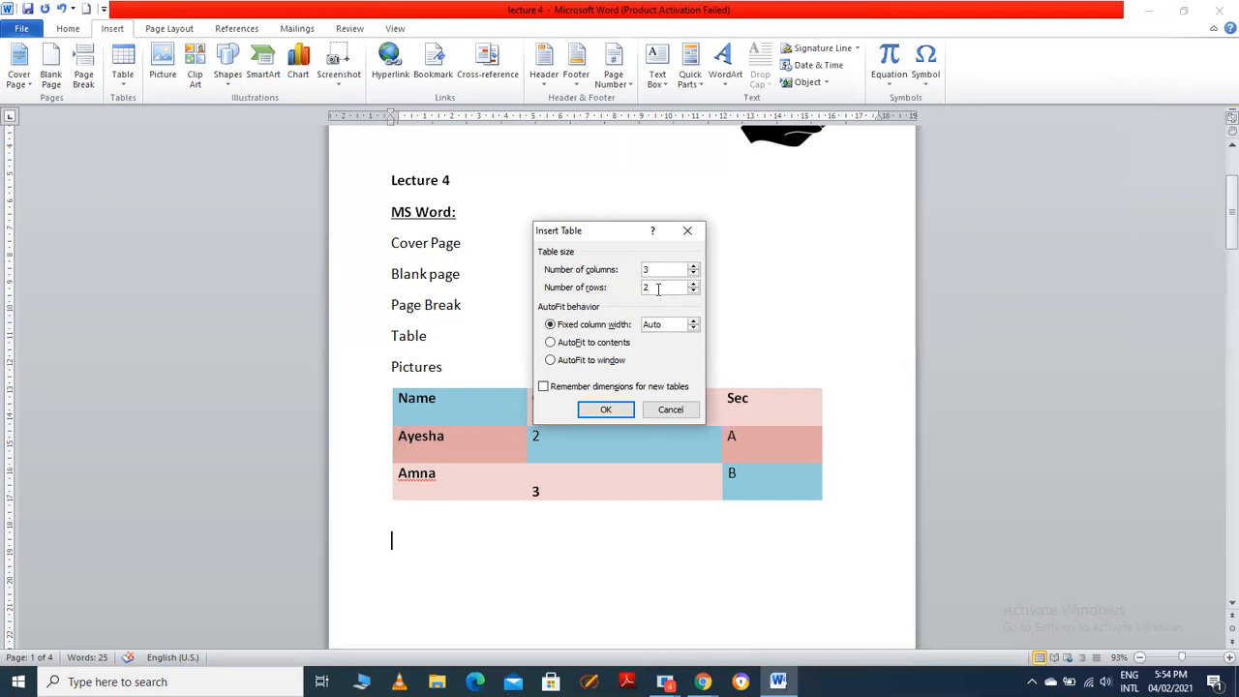
{"action": "key", "text": "BackSpace"}
{"action": "type", "text": "4"}
{"action": "left_click", "coordinate": [693, 322]}
{"action": "left_click", "coordinate": [694, 329]}
{"action": "left_click", "coordinate": [624, 410]}
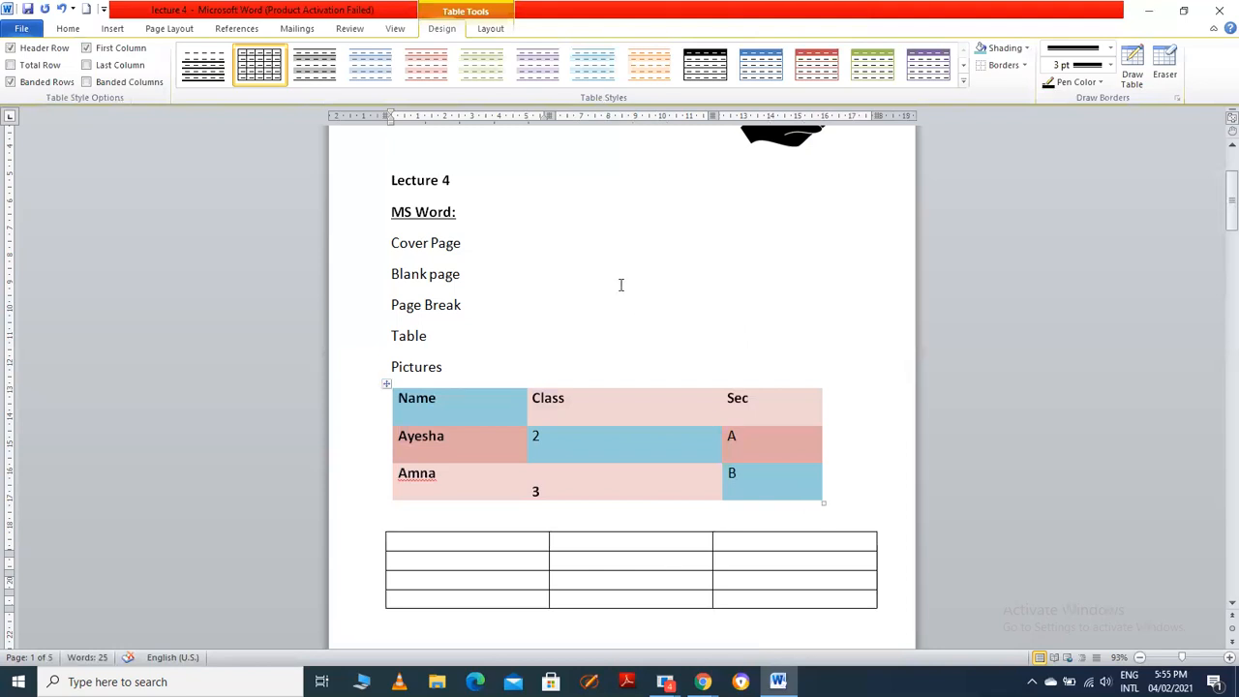
Apply the red built-in style with dark header row and first column to the new table, and add a row at its end
{"action": "left_click", "coordinate": [964, 83]}
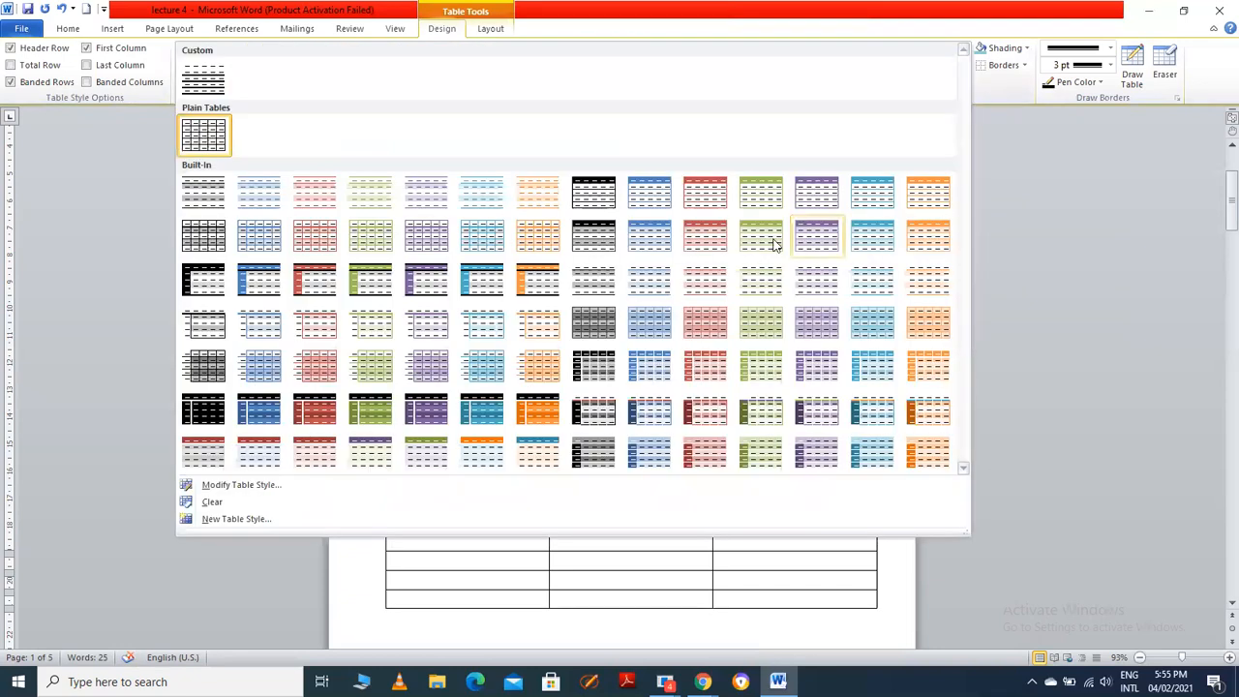
{"action": "left_click", "coordinate": [701, 369]}
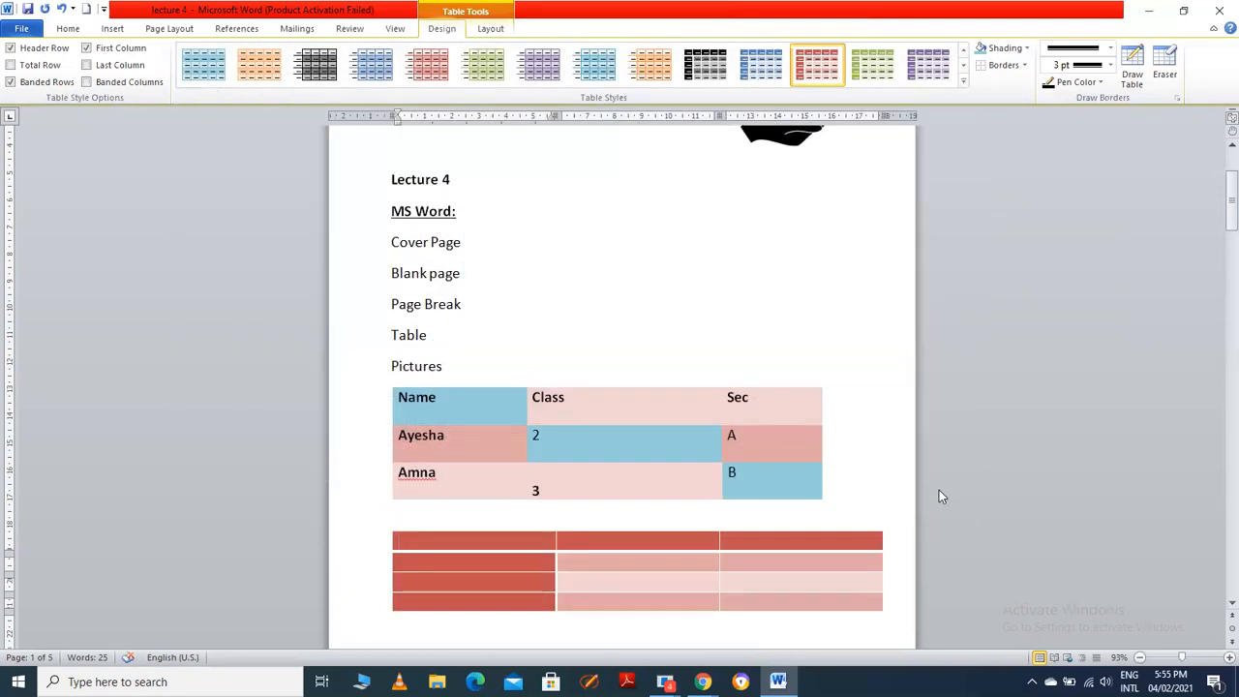
{"action": "left_click", "coordinate": [705, 540]}
{"action": "left_click", "coordinate": [700, 564]}
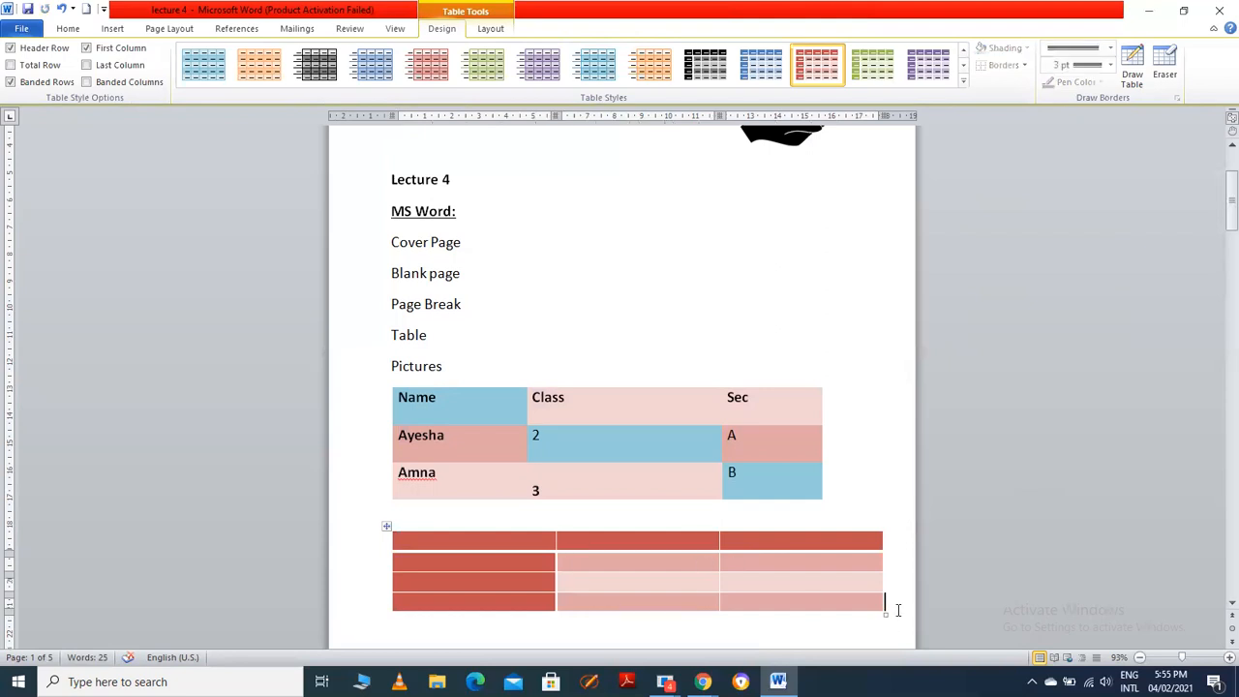
{"action": "key", "text": "Return"}
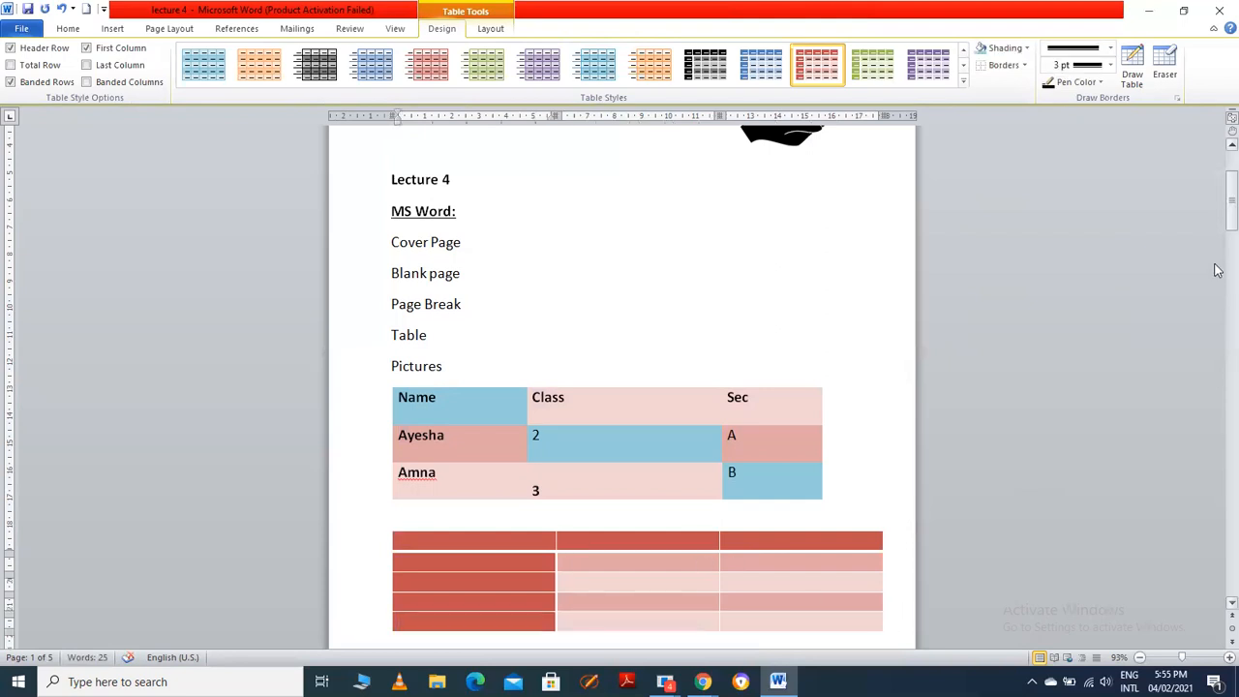
Number the first-column cells below the red table's header row 1, 2, 3 and 4
{"action": "left_click_drag", "start_coordinate": [1228, 200], "coordinate": [1220, 229]}
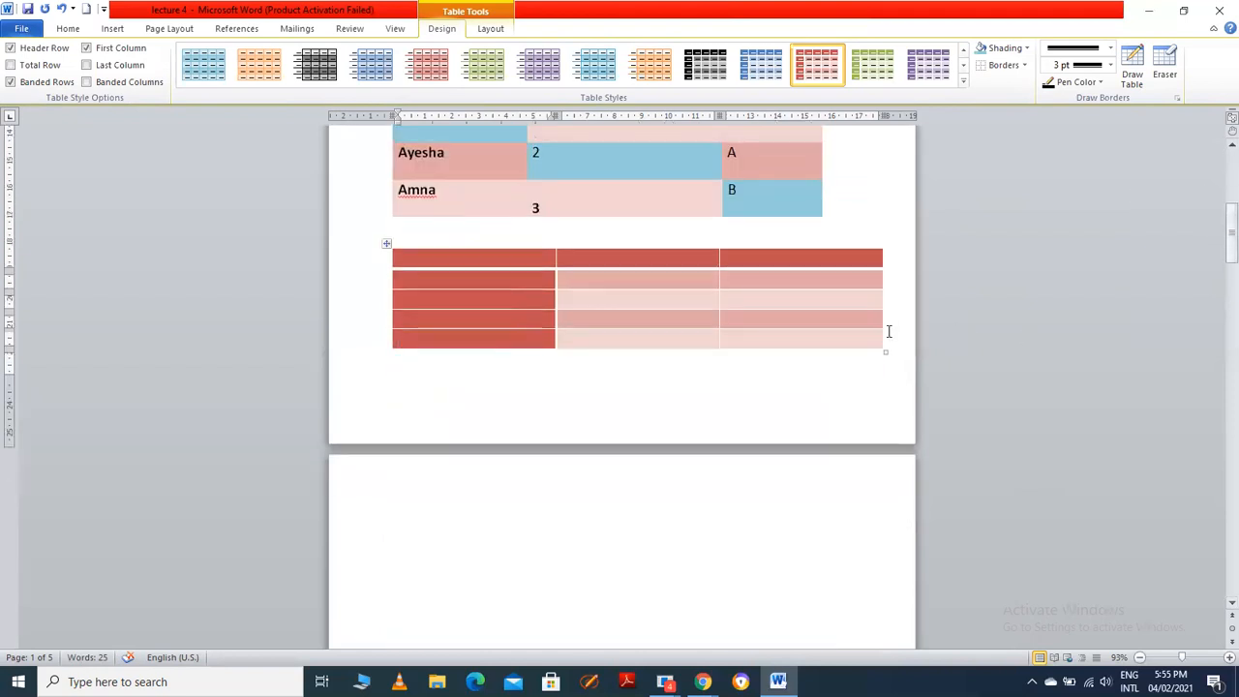
{"action": "left_click", "coordinate": [886, 320]}
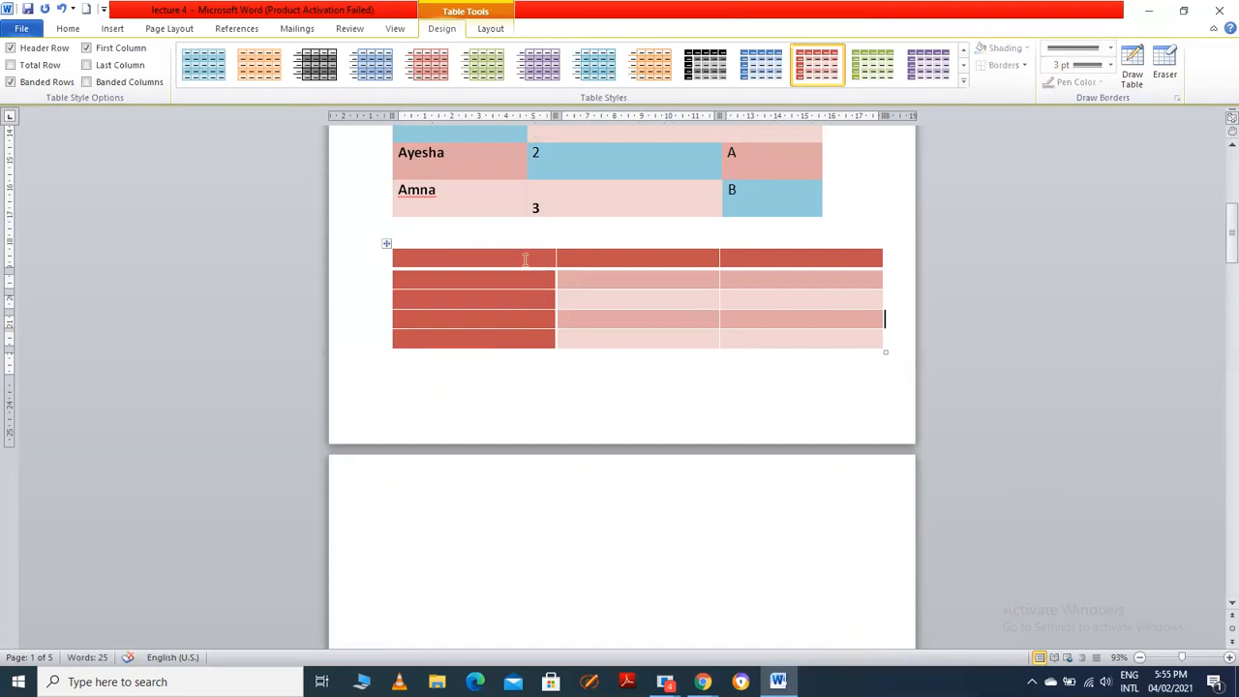
{"action": "type", "text": "1"}
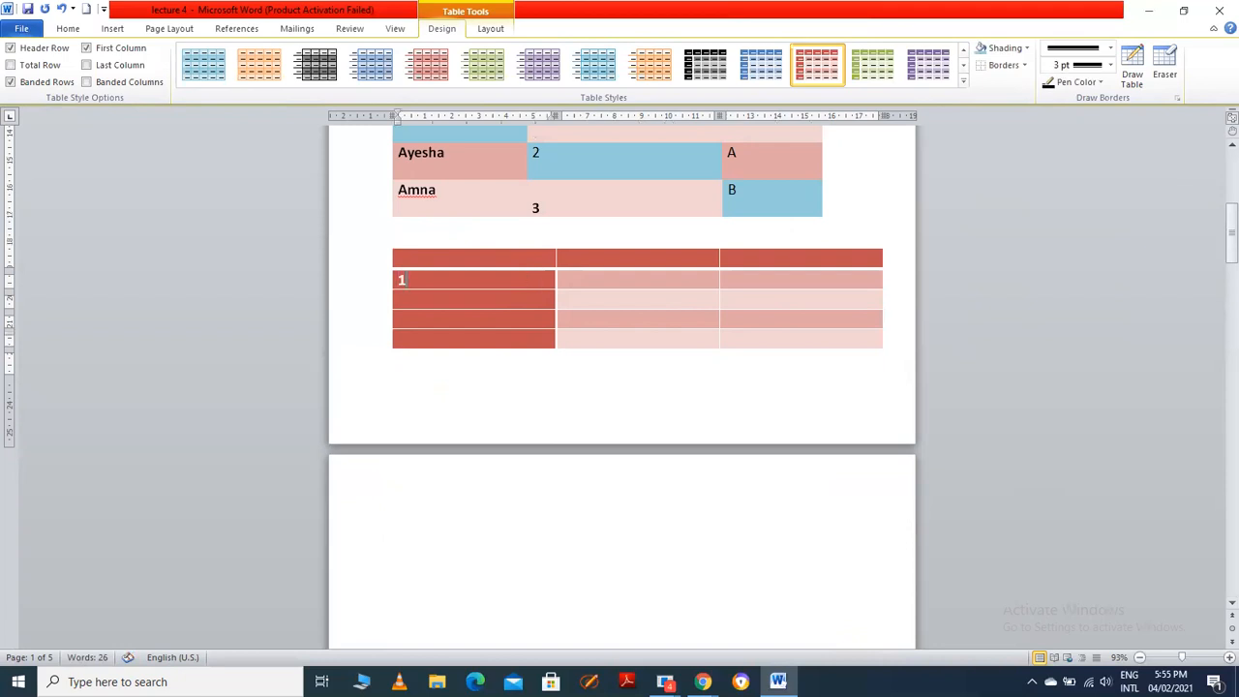
{"action": "left_click", "coordinate": [444, 297]}
{"action": "type", "text": "2"}
{"action": "left_click", "coordinate": [429, 316]}
{"action": "type", "text": "3"}
{"action": "type", "text": "4"}
Insert an empty row below the row numbered 3 and undo that insertion
{"action": "left_click", "coordinate": [887, 319]}
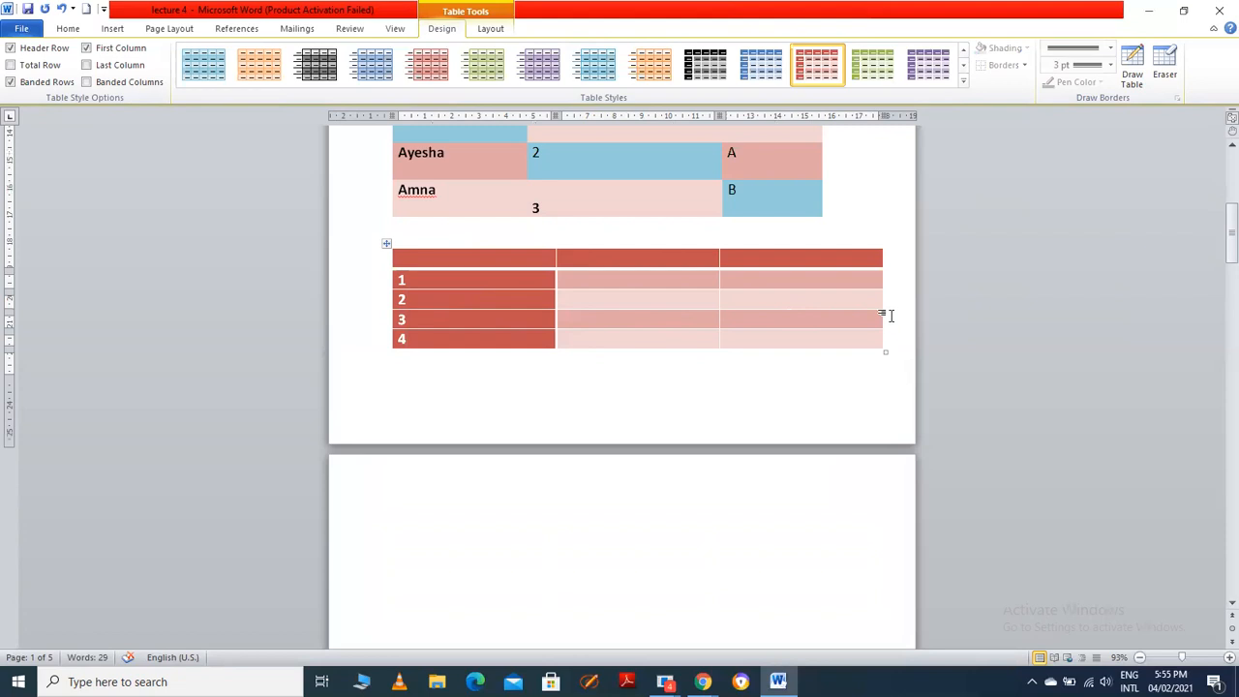
{"action": "key", "text": "Return"}
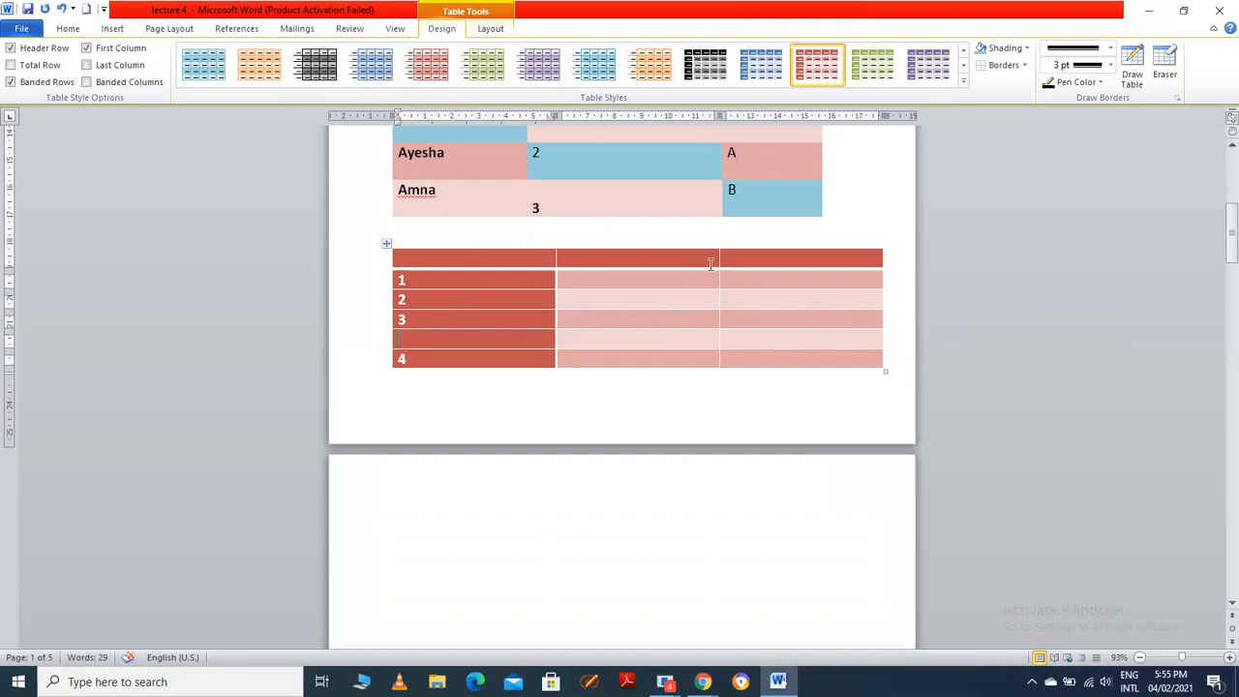
{"action": "left_click", "coordinate": [116, 29]}
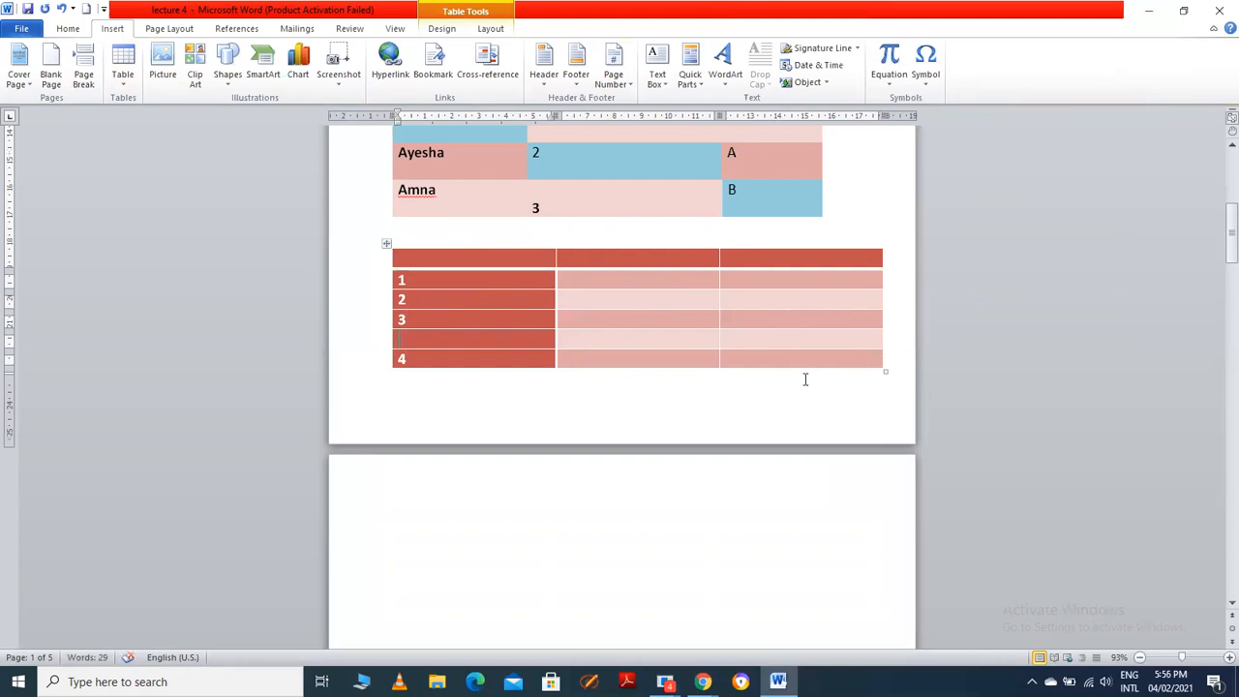
{"action": "key", "text": "ctrl+z"}
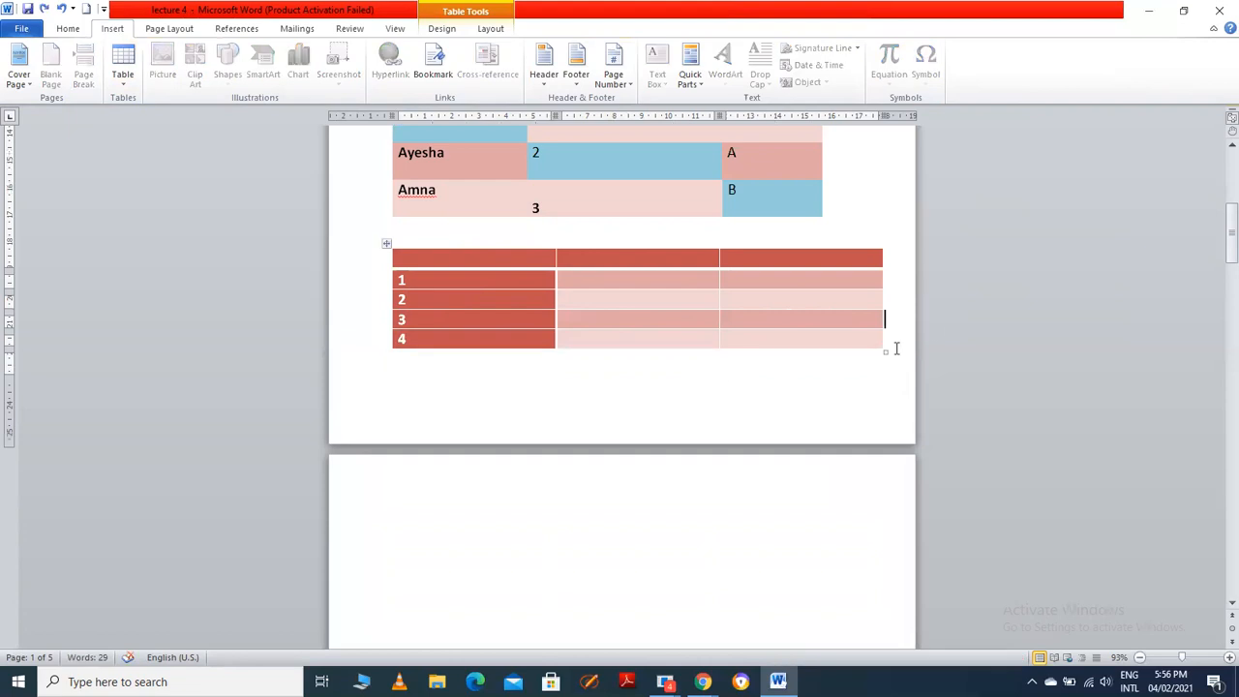
Add an empty row at the end of the red table, below the row numbered 4
{"action": "key", "text": "Return"}
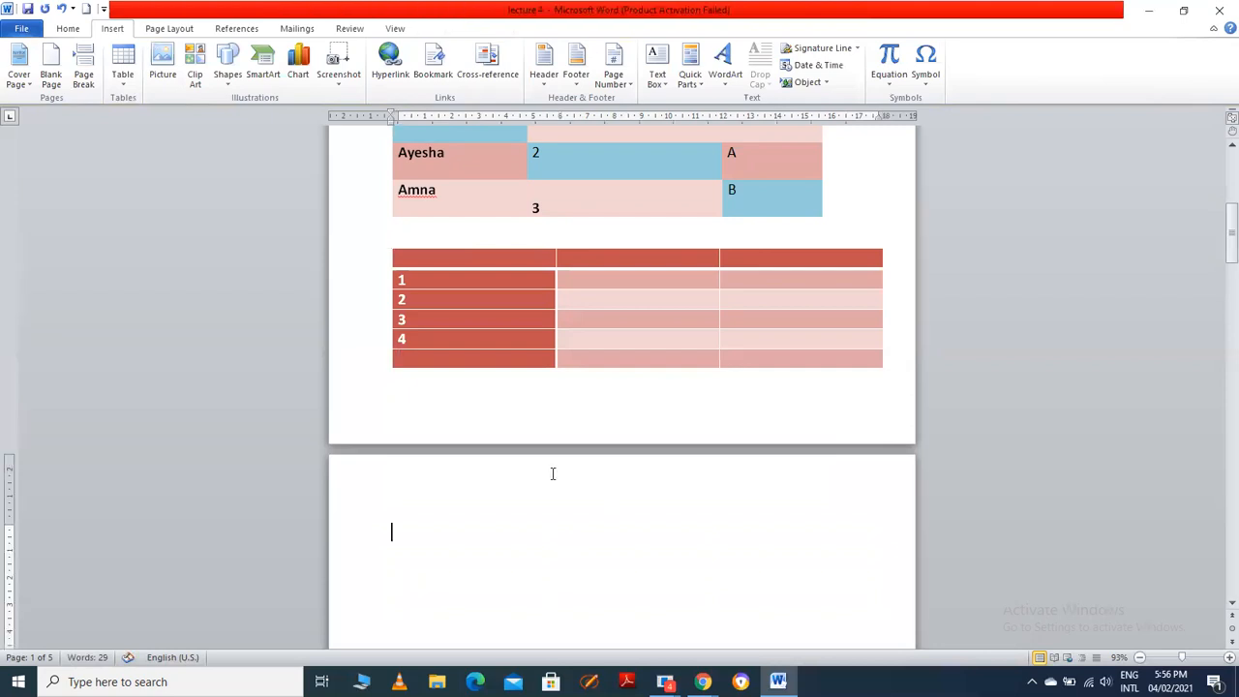
Insert the built-in Calendar 2 quick table on the page after the red table
{"action": "left_click", "coordinate": [123, 77]}
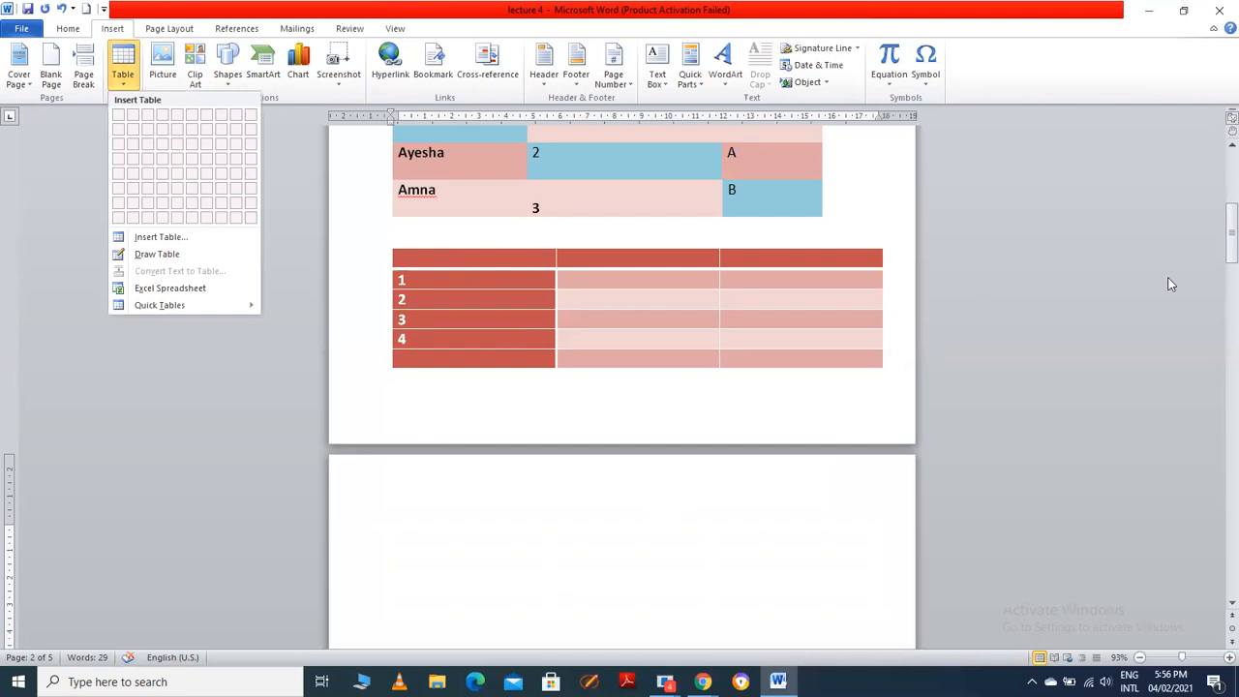
{"action": "left_click_drag", "start_coordinate": [1219, 233], "coordinate": [1218, 248]}
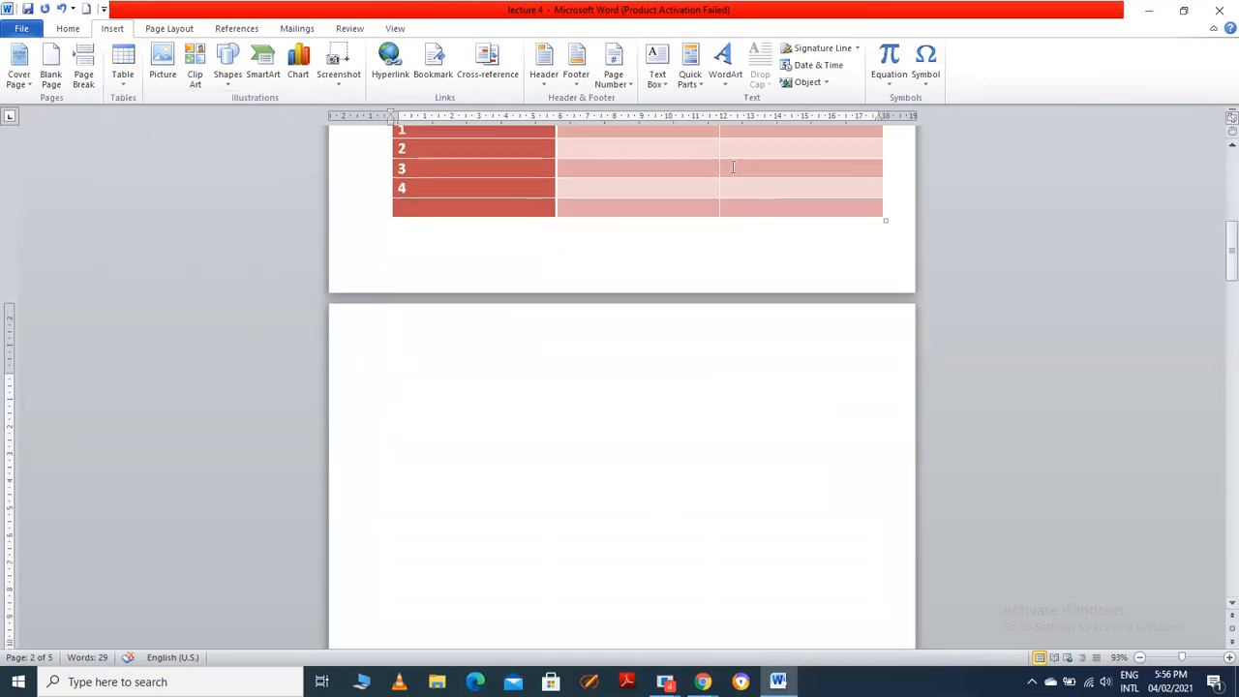
{"action": "left_click", "coordinate": [128, 87]}
{"action": "mouse_move", "coordinate": [155, 305]}
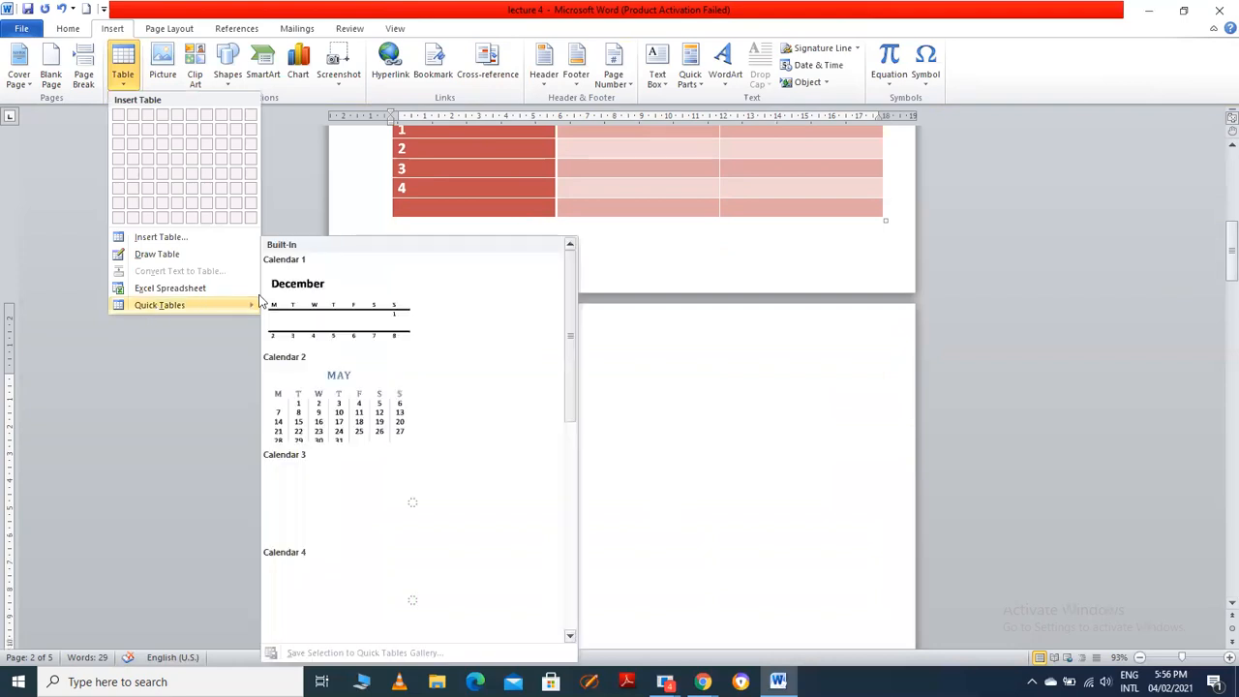
{"action": "left_click", "coordinate": [381, 415]}
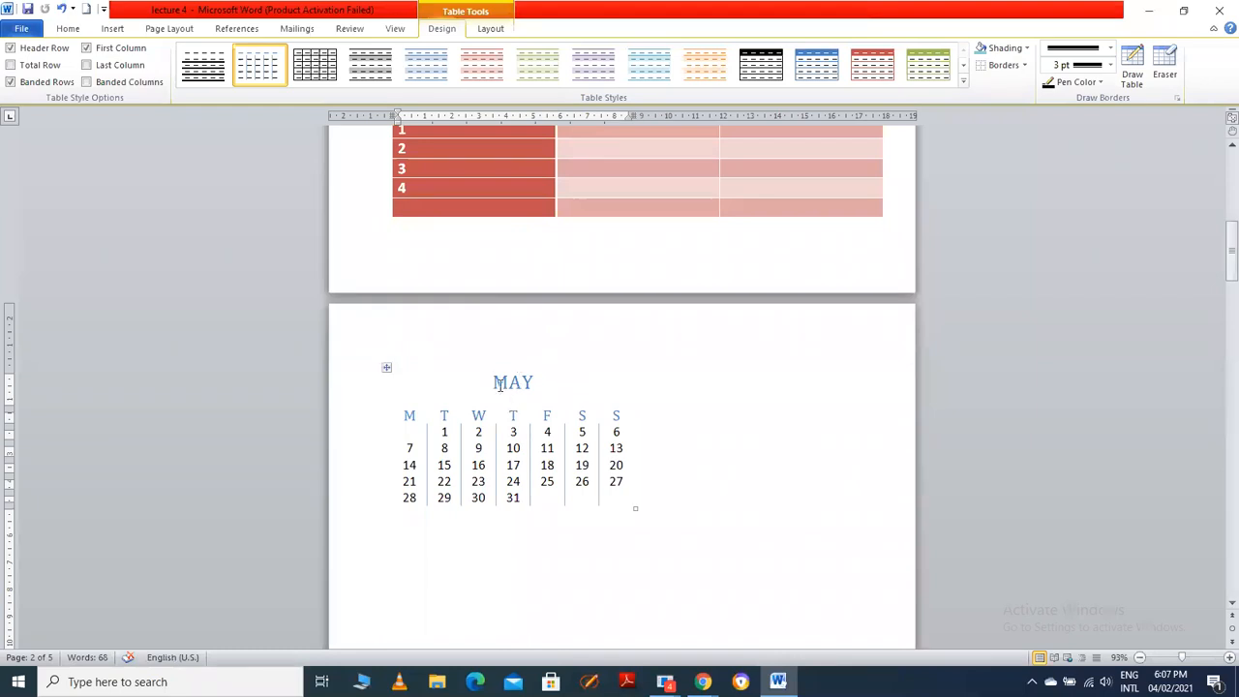
Replace the calendar's month title with "FEBURARY"
{"action": "mouse_move", "coordinate": [496, 383]}
{"action": "left_mouse_down"}
{"action": "mouse_move", "coordinate": [595, 485]}
{"action": "mouse_move", "coordinate": [552, 414]}
{"action": "mouse_move", "coordinate": [496, 385]}
{"action": "left_mouse_up"}
{"action": "left_click", "coordinate": [577, 449]}
{"action": "left_click", "coordinate": [539, 383]}
{"action": "key", "text": "BackSpace"}
{"action": "key", "text": "BackSpace"}
{"action": "key", "text": "BackSpace"}
{"action": "type", "text": "FEBURARY"}
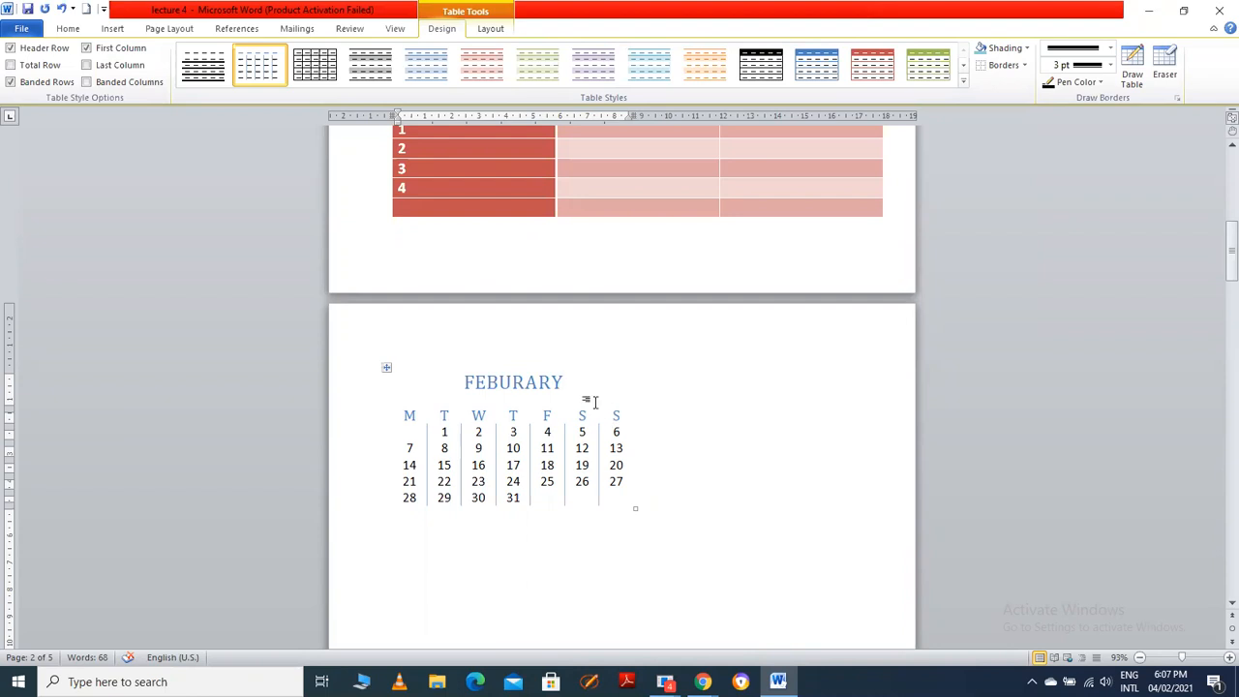
Draw the outer frame of a table below the calendar with Draw Table, about 14 cm wide and 6 cm high
{"action": "left_click", "coordinate": [696, 513]}
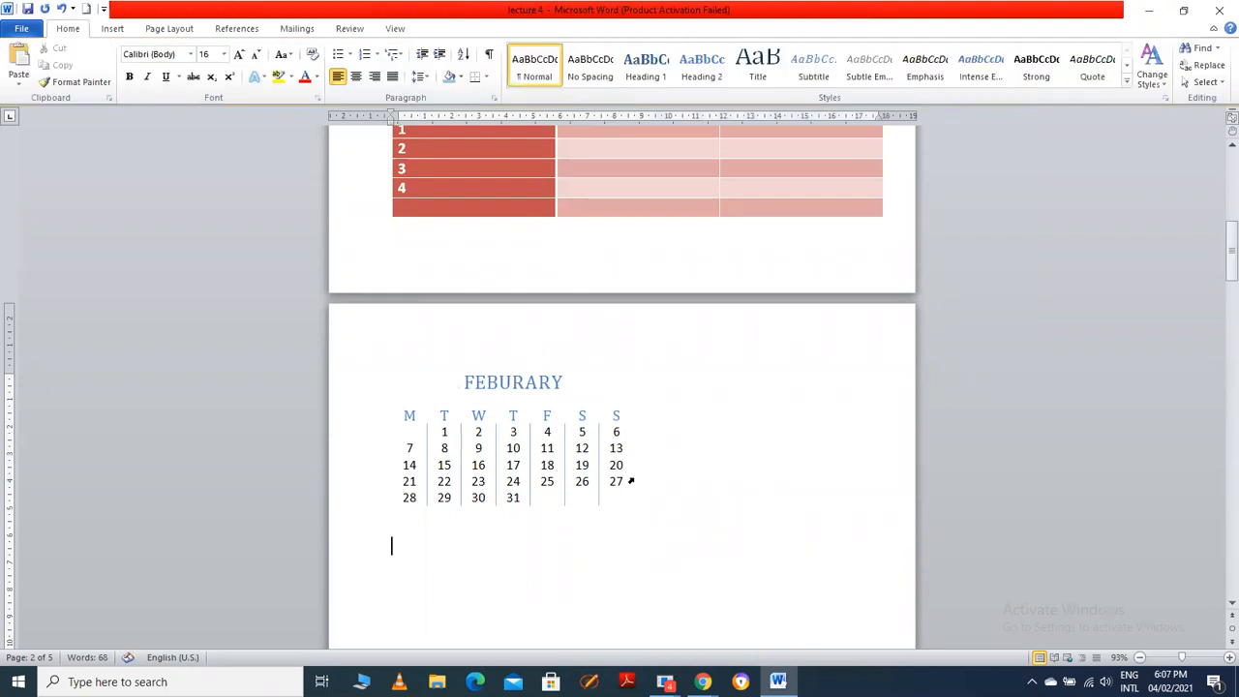
{"action": "left_click", "coordinate": [112, 28]}
{"action": "left_click", "coordinate": [123, 77]}
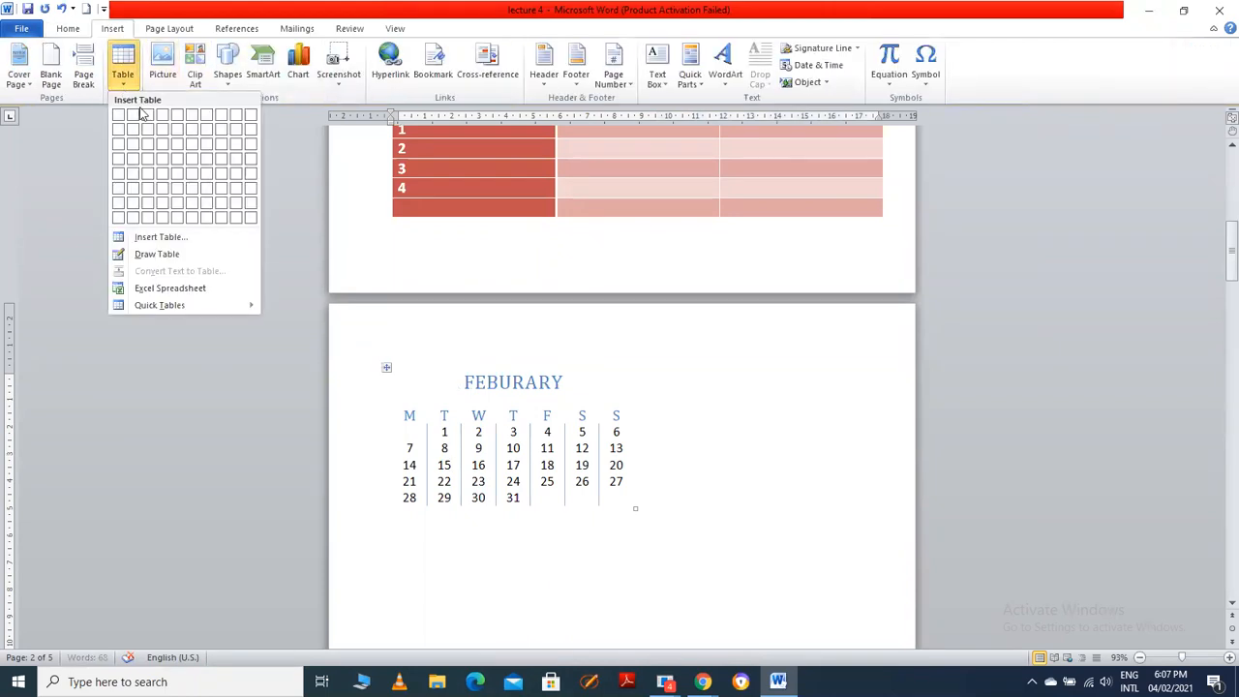
{"action": "left_click", "coordinate": [157, 258]}
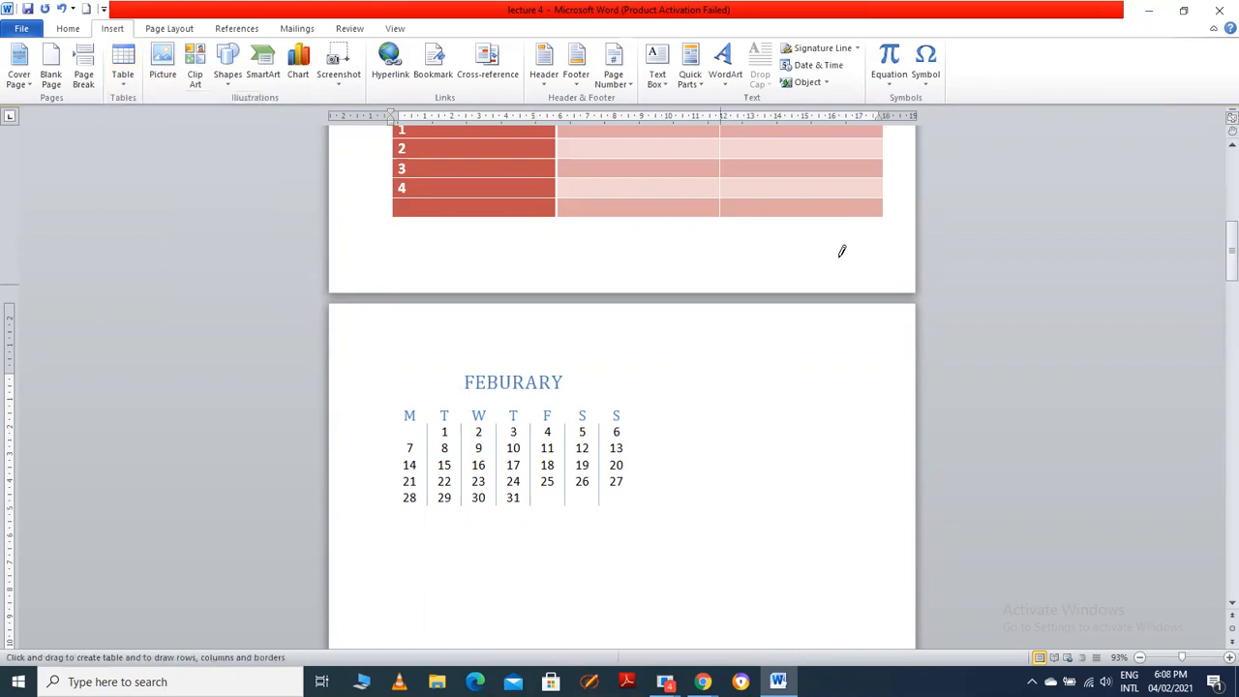
{"action": "left_click_drag", "start_coordinate": [1217, 276], "coordinate": [1217, 305]}
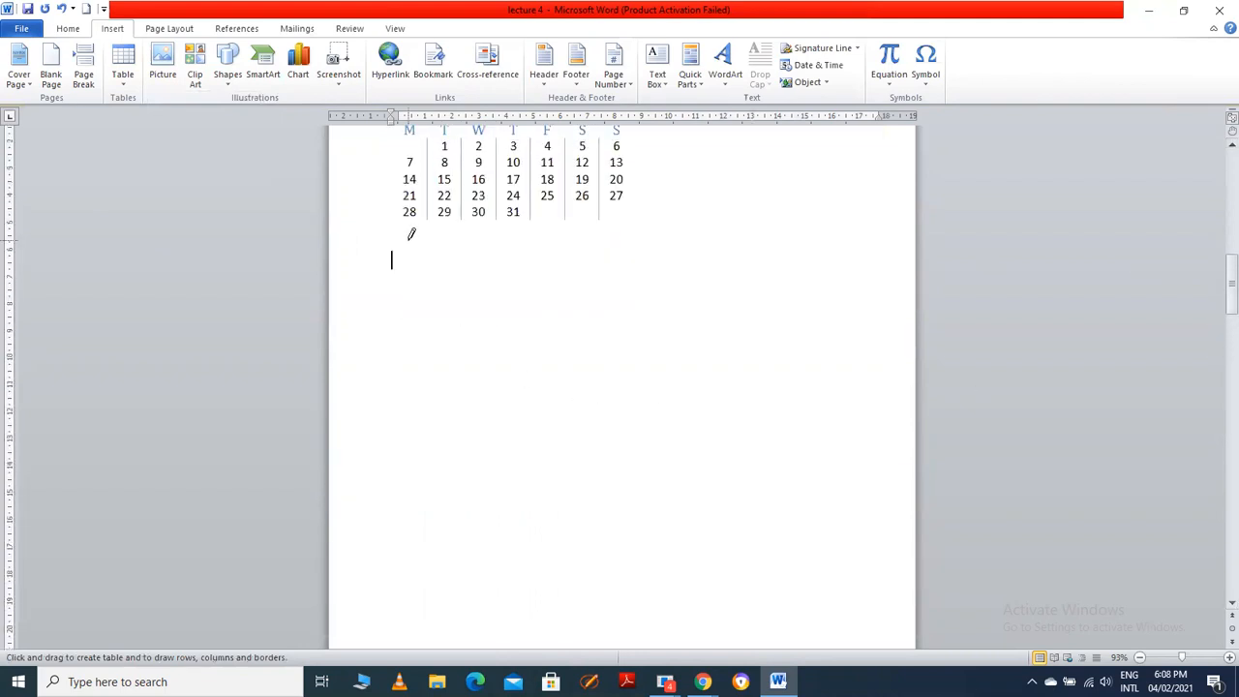
{"action": "left_click_drag", "start_coordinate": [393, 261], "coordinate": [772, 420]}
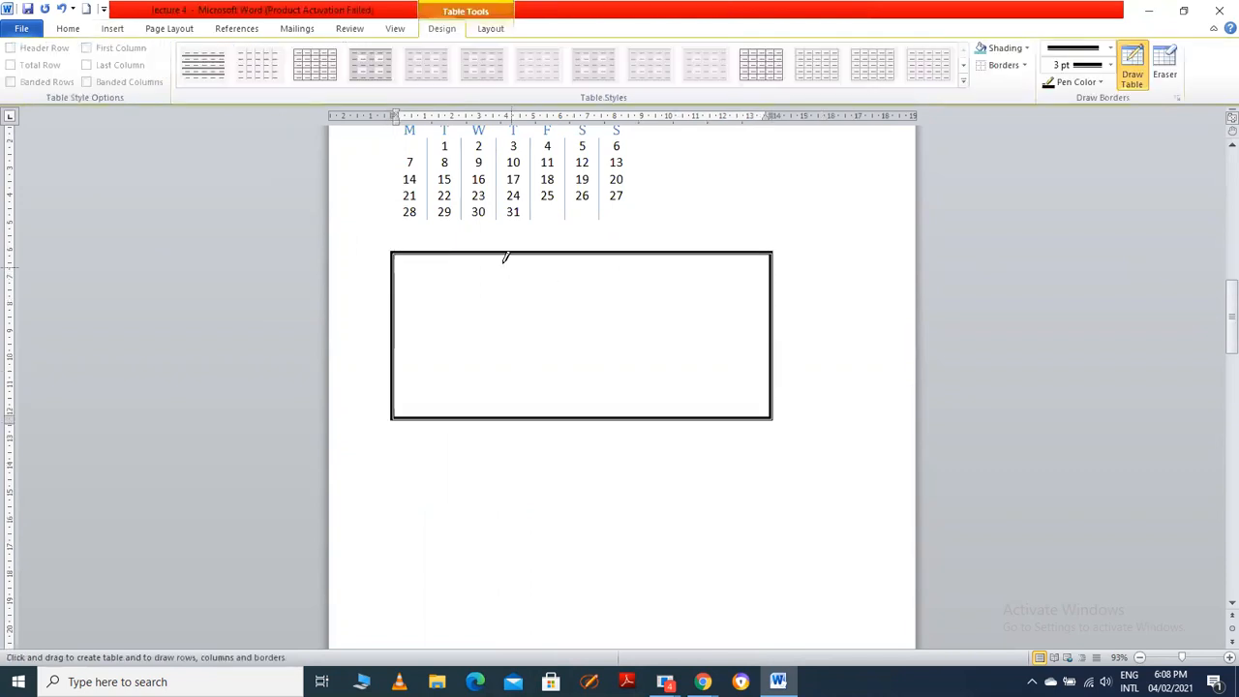
Set the table pen to a single thin ½ pt line and undo the thick-bordered frame below the calendar
{"action": "left_click", "coordinate": [1110, 48]}
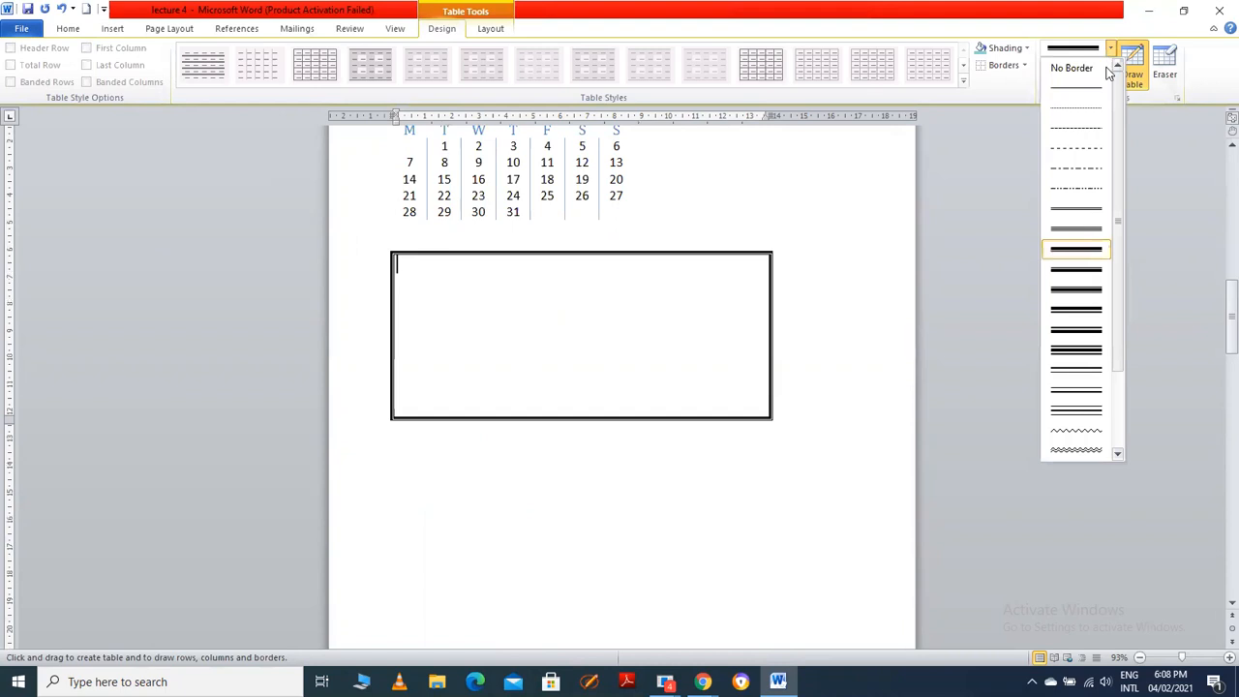
{"action": "left_click", "coordinate": [1076, 86]}
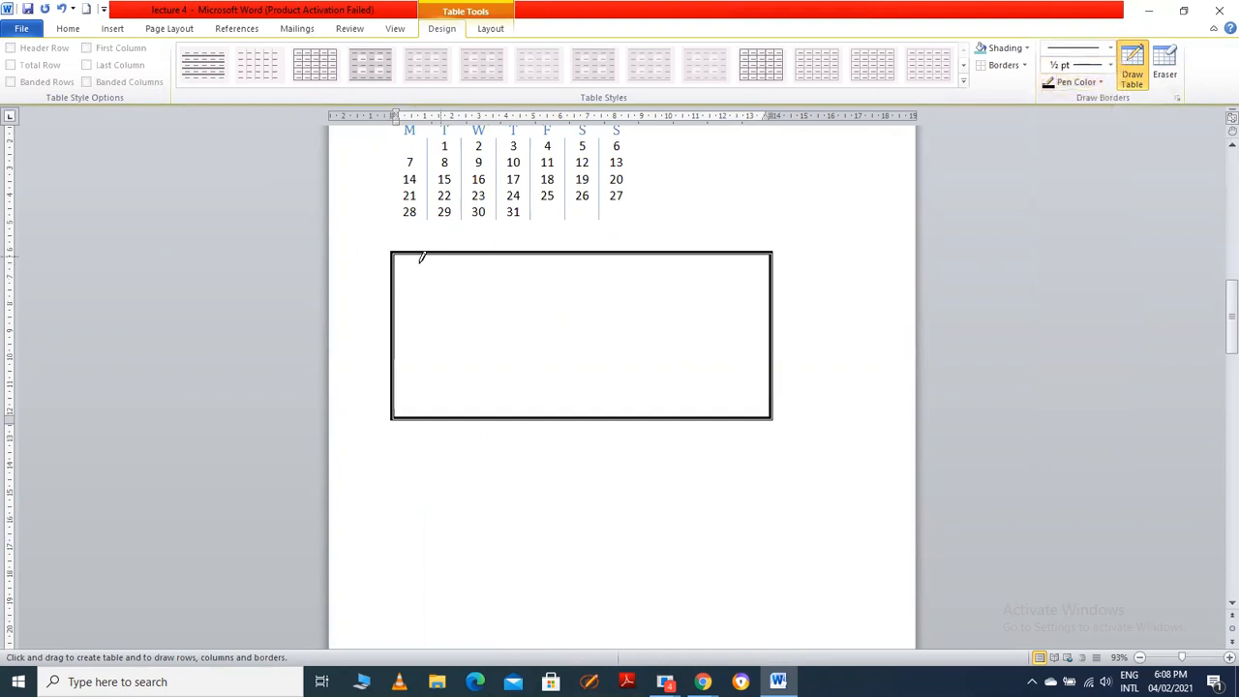
{"action": "key", "text": "ctrl+z"}
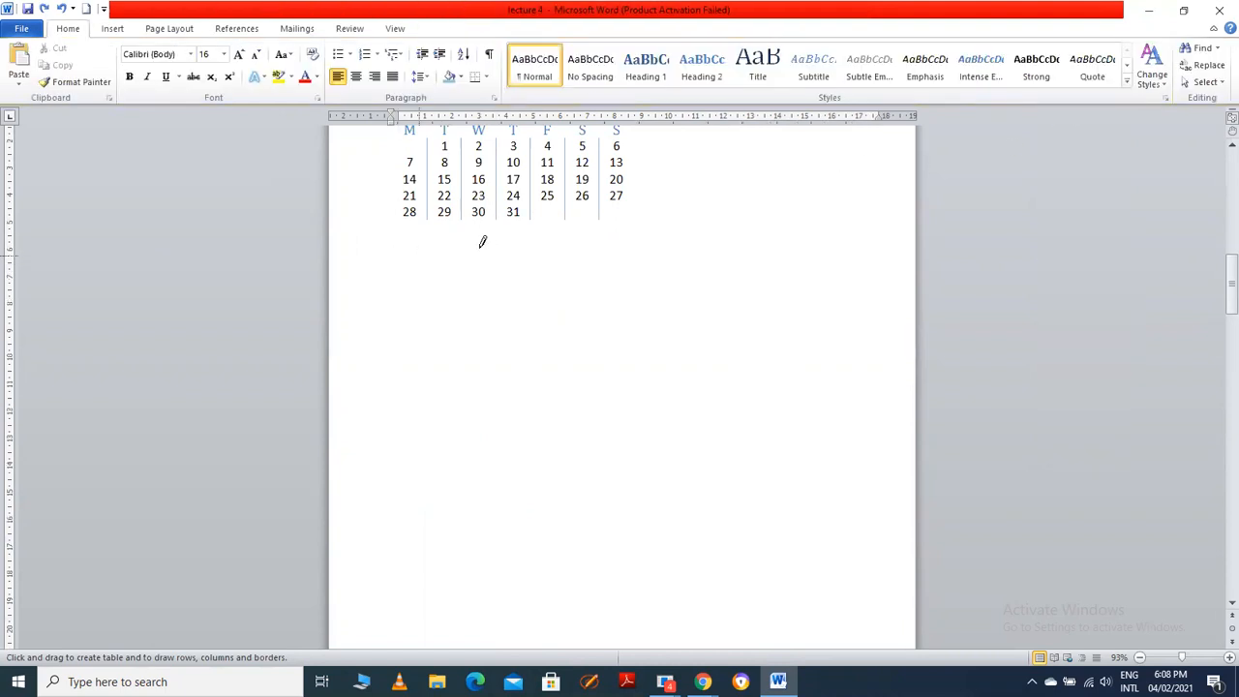
Draw a new outer table frame below the calendar with Draw Table, about 16 cm wide and 7 cm high
{"action": "left_click", "coordinate": [124, 33]}
{"action": "left_click", "coordinate": [128, 82]}
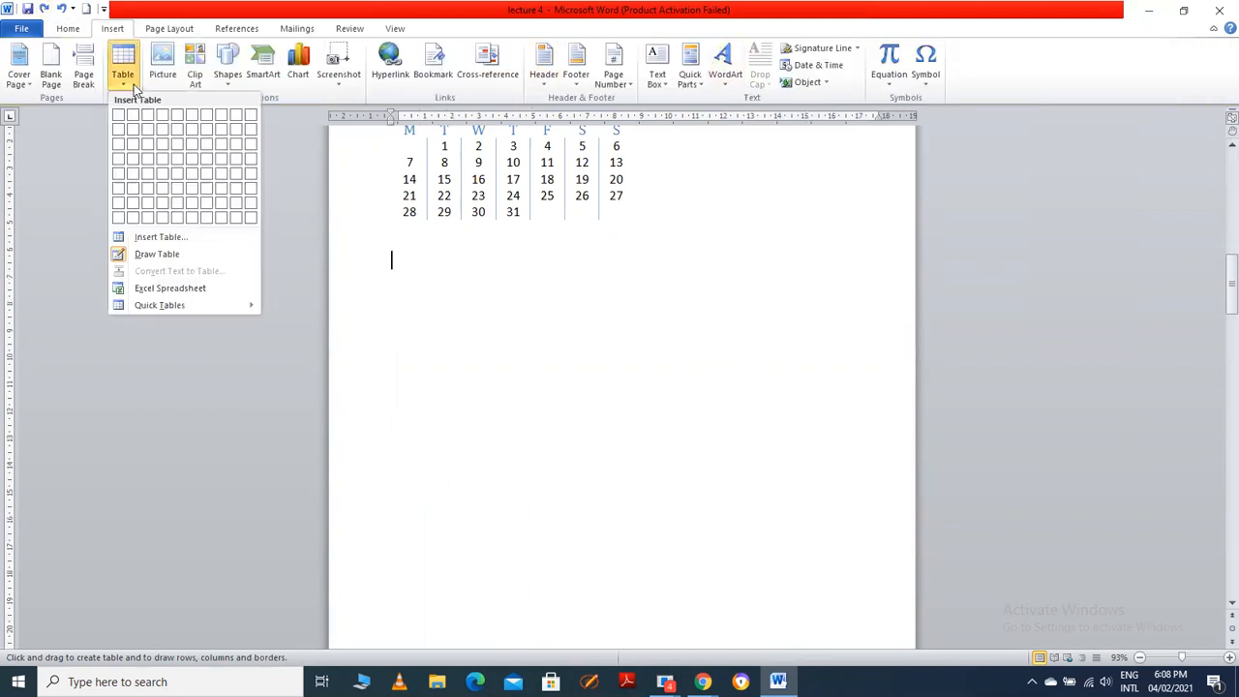
{"action": "left_click", "coordinate": [158, 255]}
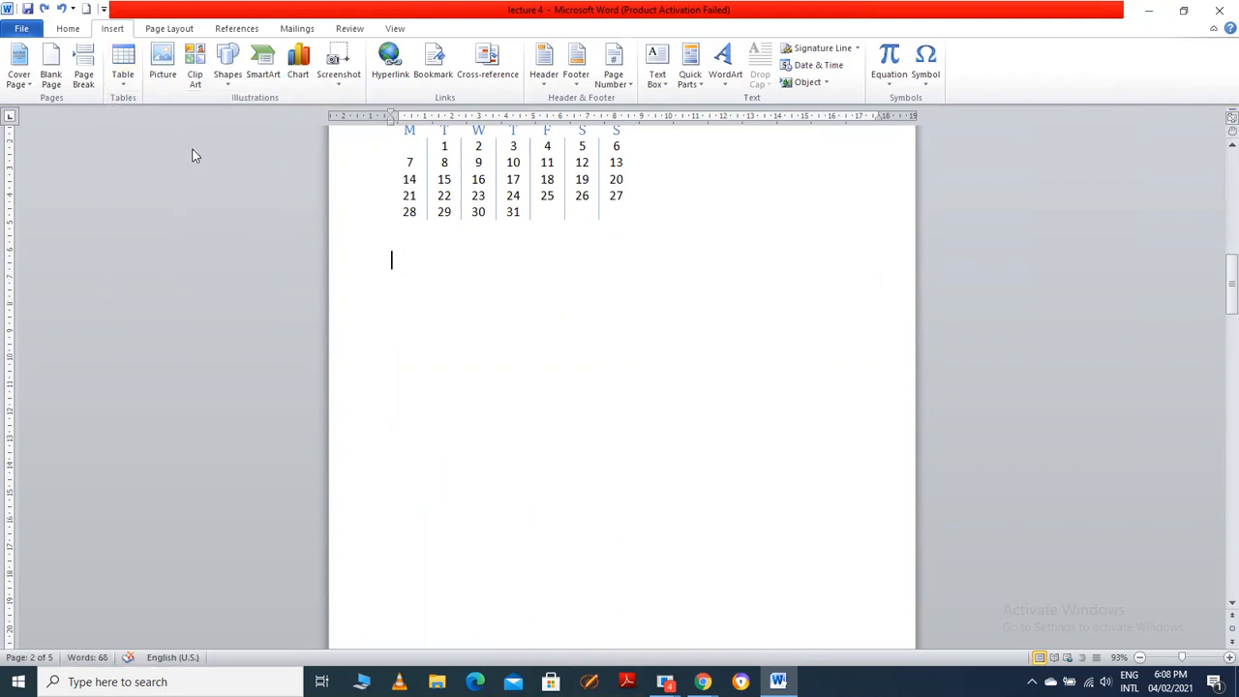
{"action": "left_click", "coordinate": [123, 77]}
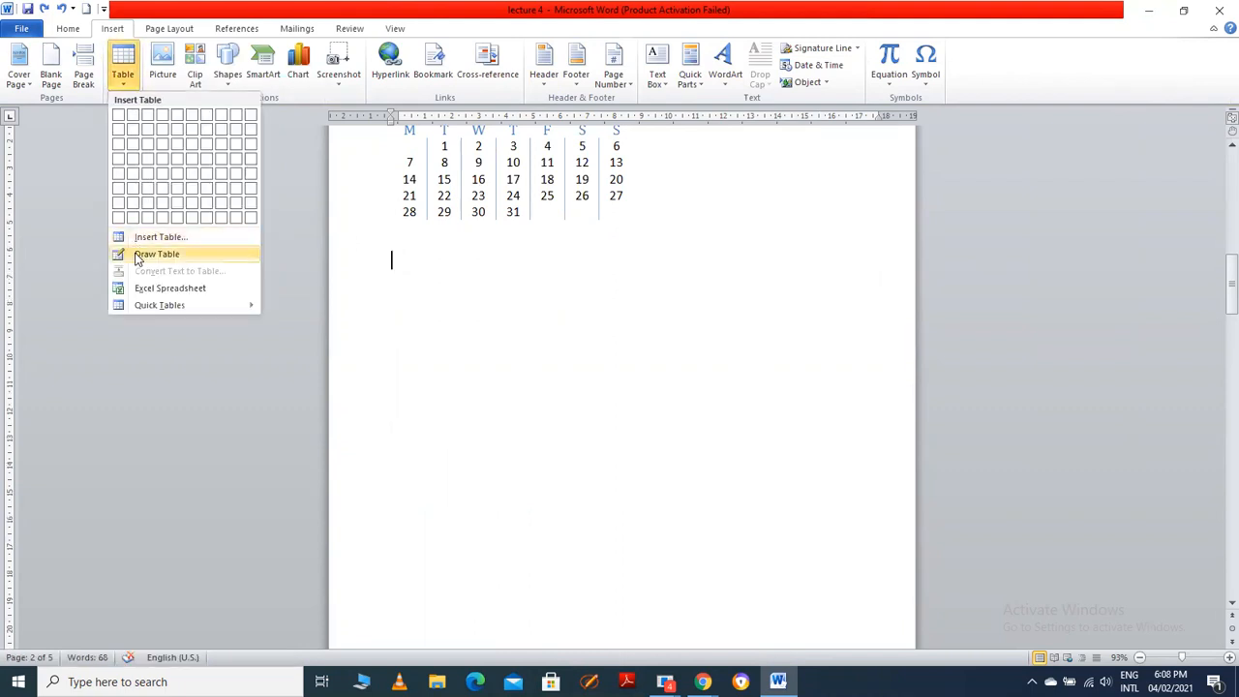
{"action": "left_click", "coordinate": [143, 255]}
{"action": "mouse_move", "coordinate": [394, 257]}
{"action": "left_mouse_down"}
{"action": "mouse_move", "coordinate": [722, 387]}
{"action": "mouse_move", "coordinate": [834, 450]}
{"action": "left_mouse_up"}
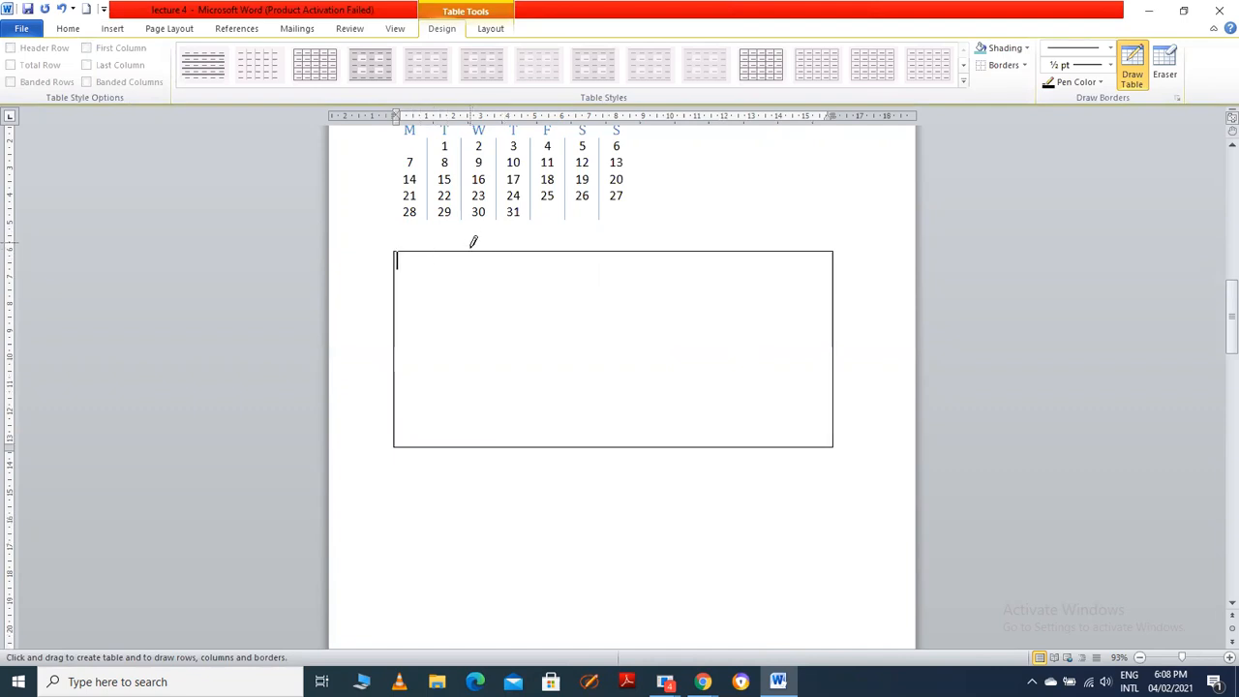
Draw four vertical lines inside the frame to divide it into five columns
{"action": "left_click_drag", "start_coordinate": [475, 253], "coordinate": [478, 438]}
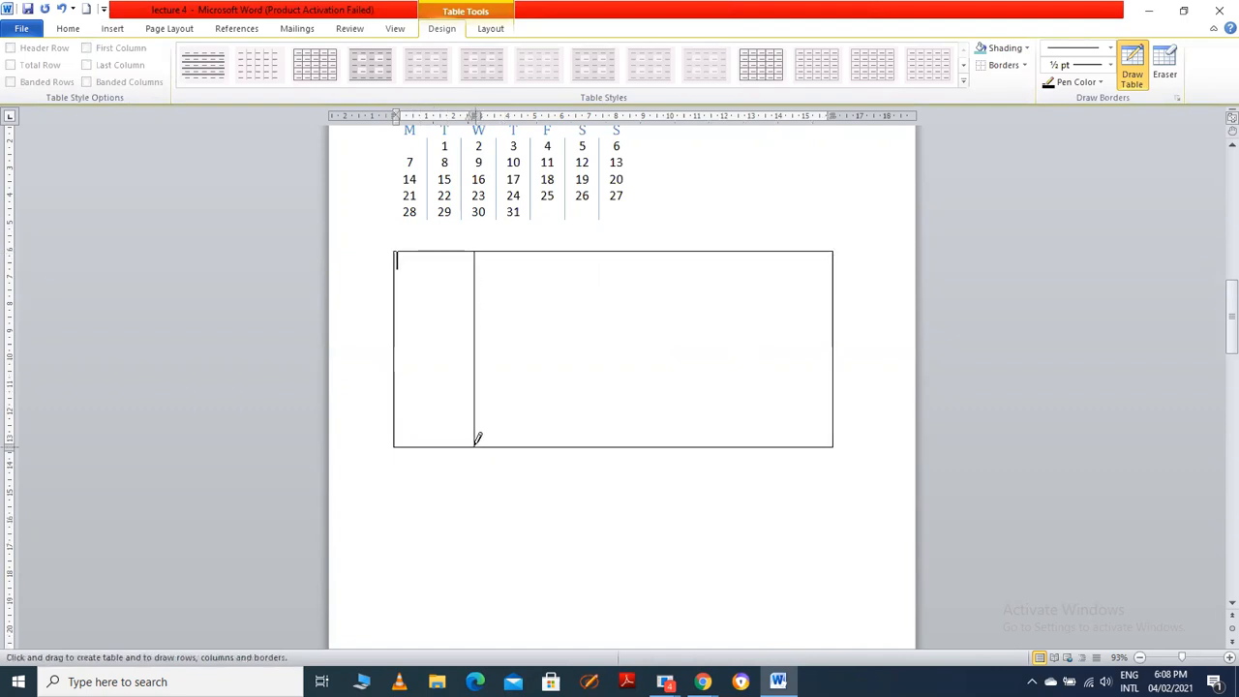
{"action": "left_click_drag", "start_coordinate": [542, 252], "coordinate": [558, 423]}
{"action": "key", "text": "ctrl+z"}
{"action": "mouse_move", "coordinate": [541, 248]}
{"action": "left_mouse_down"}
{"action": "mouse_move", "coordinate": [514, 436]}
{"action": "mouse_move", "coordinate": [539, 447]}
{"action": "left_mouse_up"}
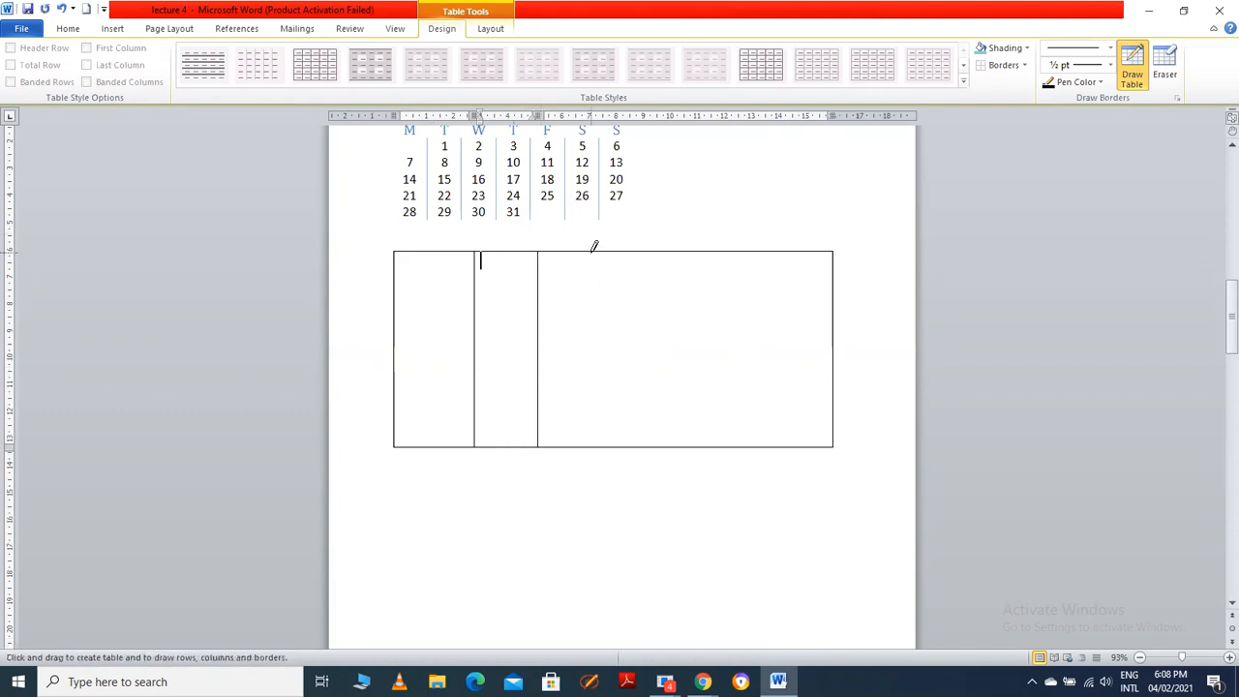
{"action": "mouse_move", "coordinate": [601, 249]}
{"action": "left_mouse_down"}
{"action": "mouse_move", "coordinate": [653, 436]}
{"action": "mouse_move", "coordinate": [603, 442]}
{"action": "left_mouse_up"}
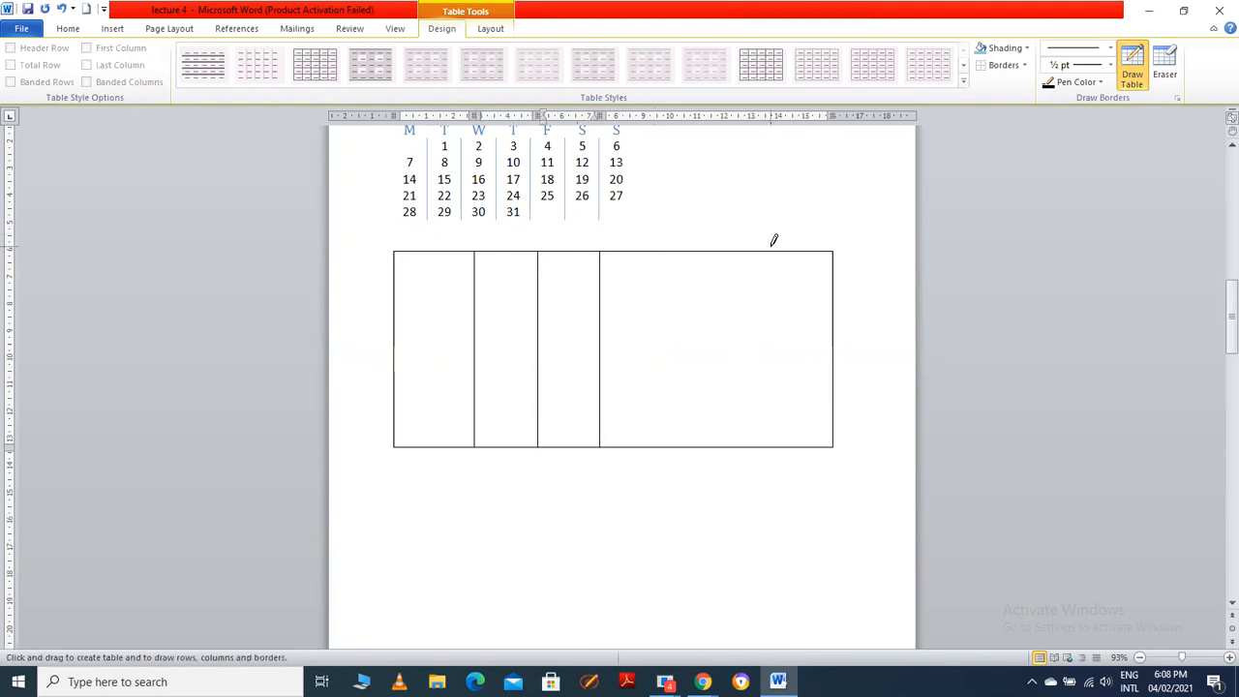
{"action": "mouse_move", "coordinate": [716, 248]}
{"action": "left_mouse_down"}
{"action": "mouse_move", "coordinate": [749, 420]}
{"action": "mouse_move", "coordinate": [713, 447]}
{"action": "left_mouse_up"}
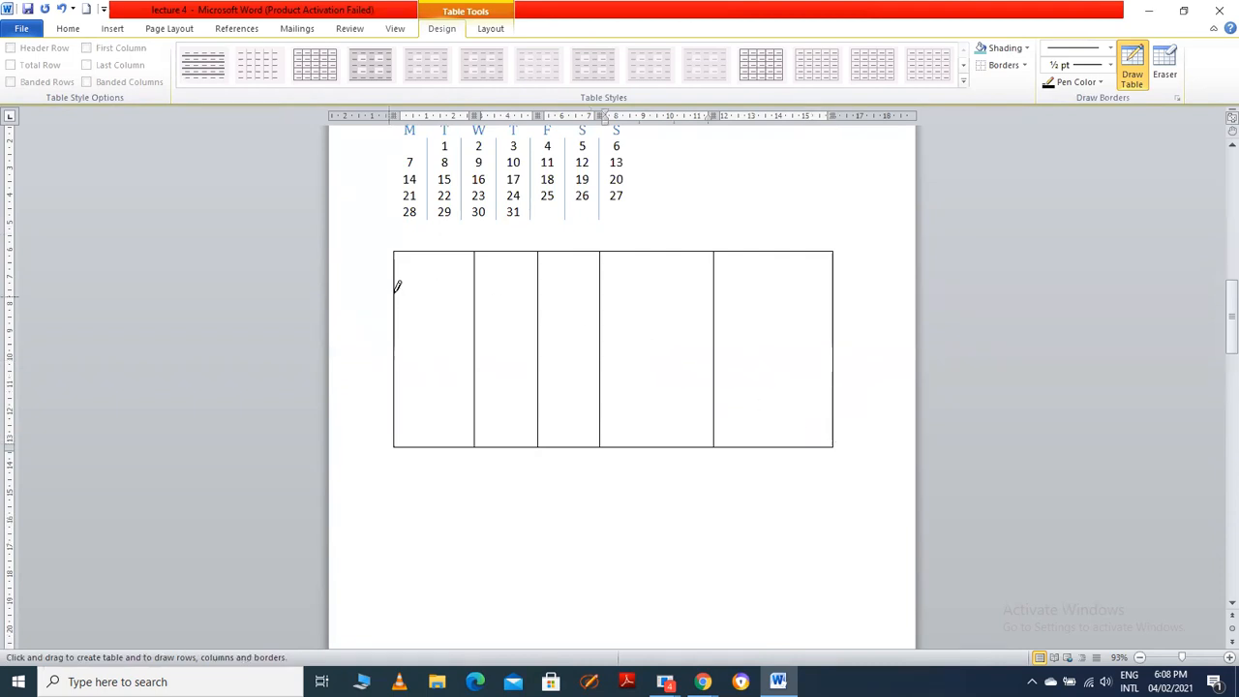
Draw three horizontal lines across the table to divide it into four rows, and leave drawing mode
{"action": "mouse_move", "coordinate": [398, 287]}
{"action": "left_mouse_down"}
{"action": "mouse_move", "coordinate": [495, 271]}
{"action": "mouse_move", "coordinate": [852, 296]}
{"action": "left_mouse_up"}
{"action": "mouse_move", "coordinate": [397, 357]}
{"action": "left_mouse_down"}
{"action": "mouse_move", "coordinate": [614, 377]}
{"action": "mouse_move", "coordinate": [771, 363]}
{"action": "left_mouse_up"}
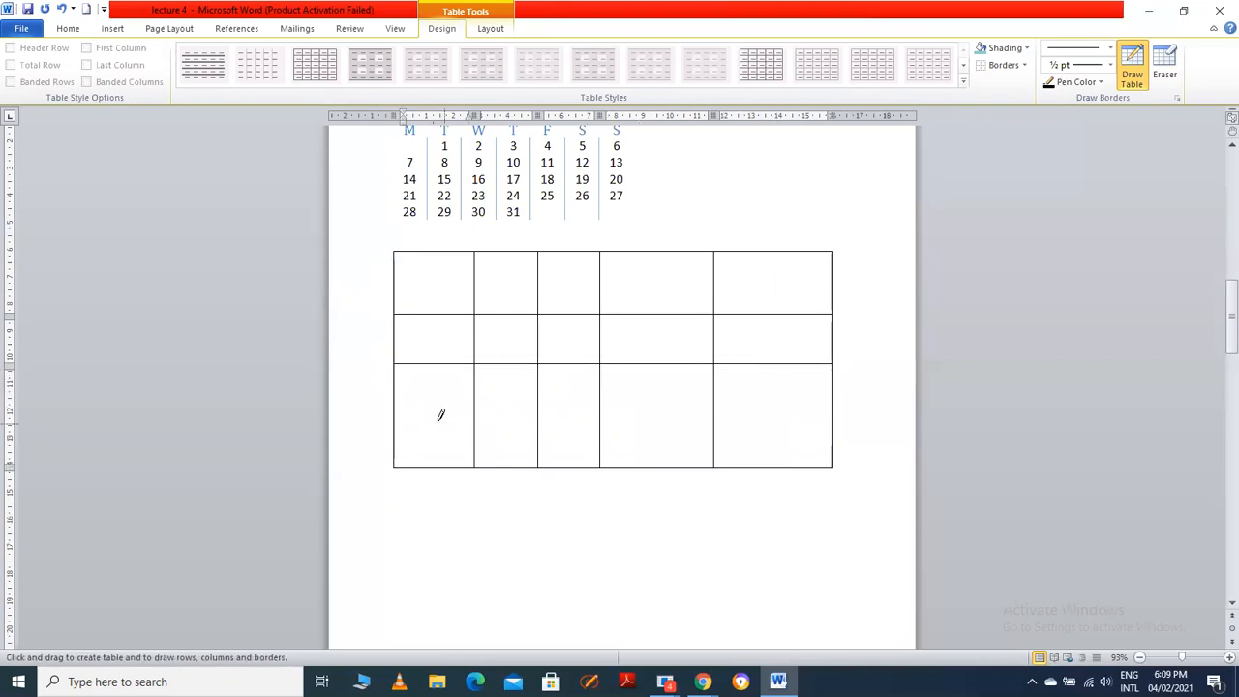
{"action": "left_click_drag", "start_coordinate": [396, 403], "coordinate": [812, 404]}
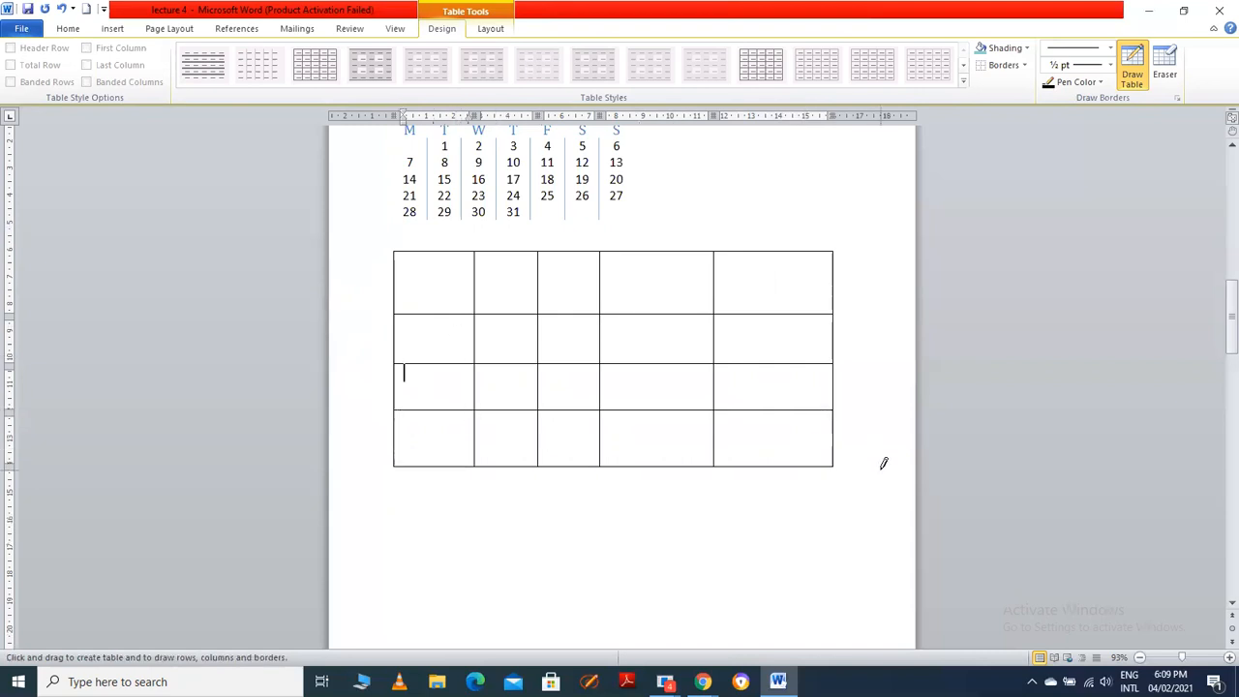
{"action": "left_click", "coordinate": [1135, 69]}
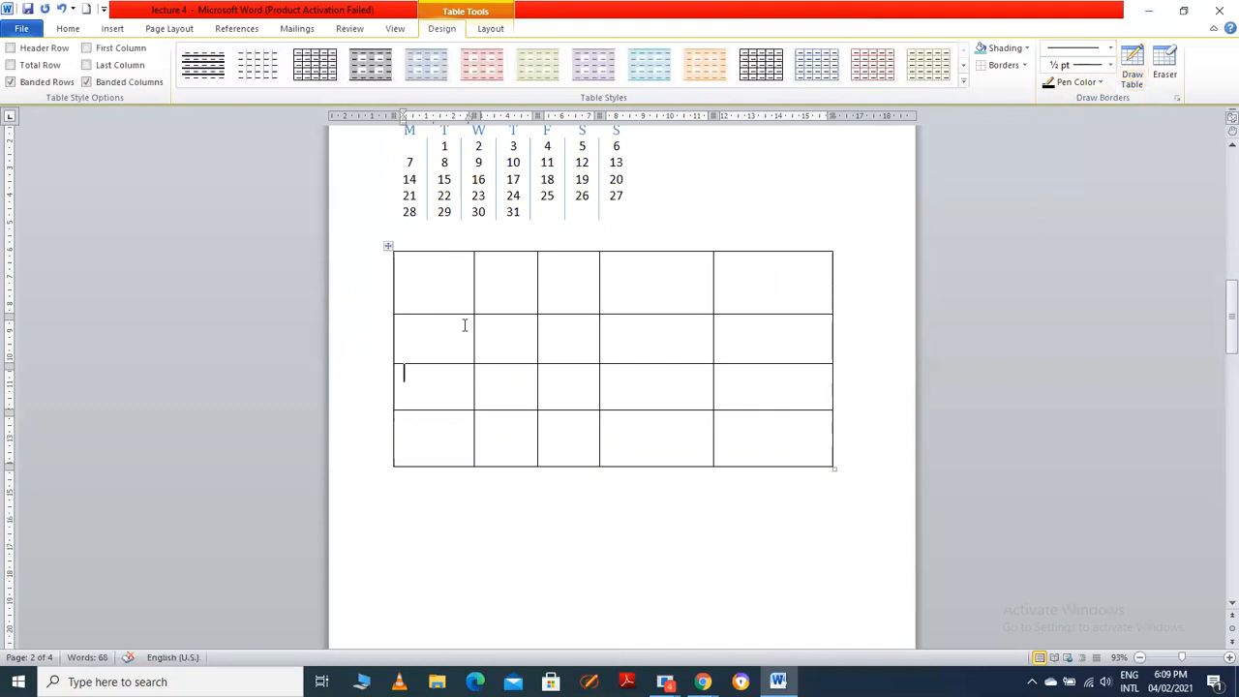
Apply the green Light List table style to all cells of the drawn table
{"action": "left_click_drag", "start_coordinate": [426, 268], "coordinate": [816, 451]}
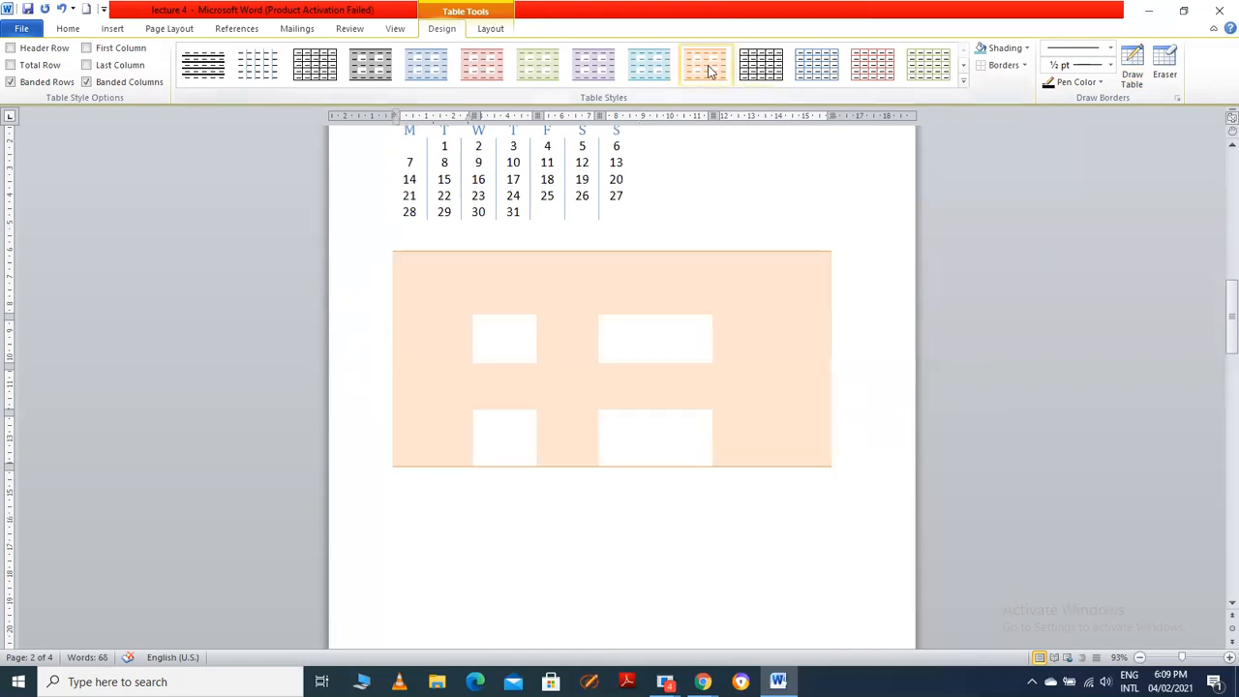
{"action": "left_click", "coordinate": [927, 64]}
{"action": "left_click", "coordinate": [770, 533]}
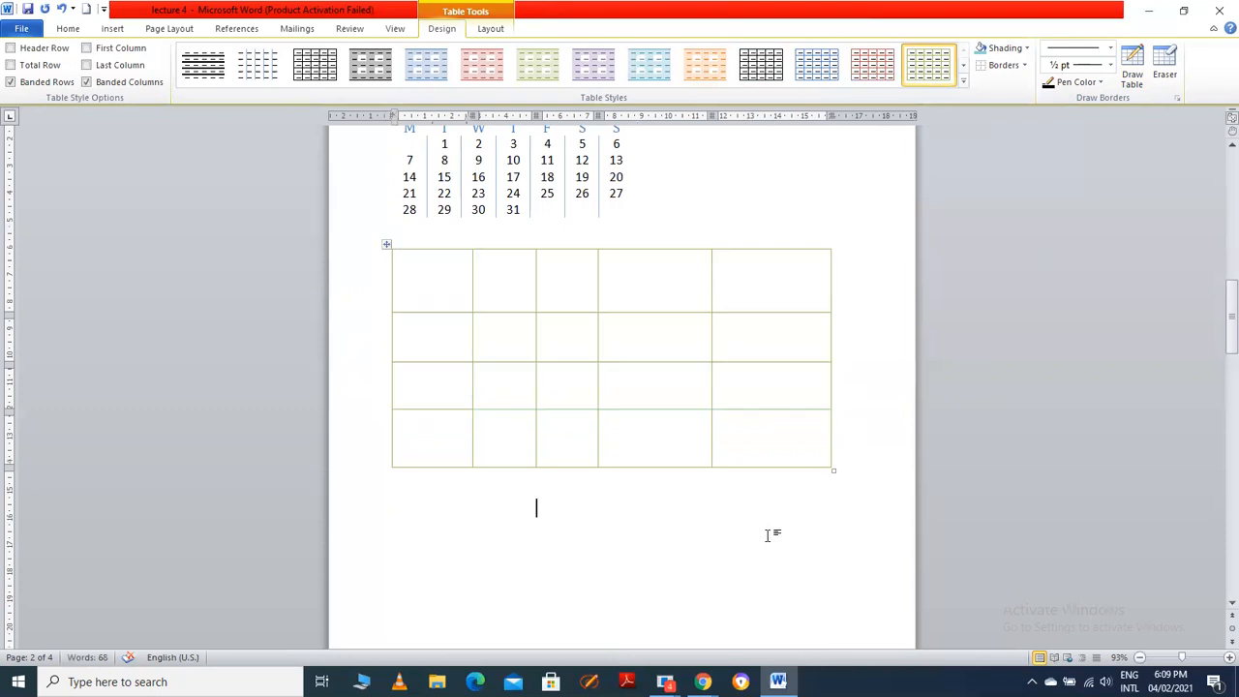
Apply the blue Light Shading table style to the whole drawn table
{"action": "left_click", "coordinate": [459, 288]}
{"action": "left_click_drag", "start_coordinate": [413, 268], "coordinate": [746, 440]}
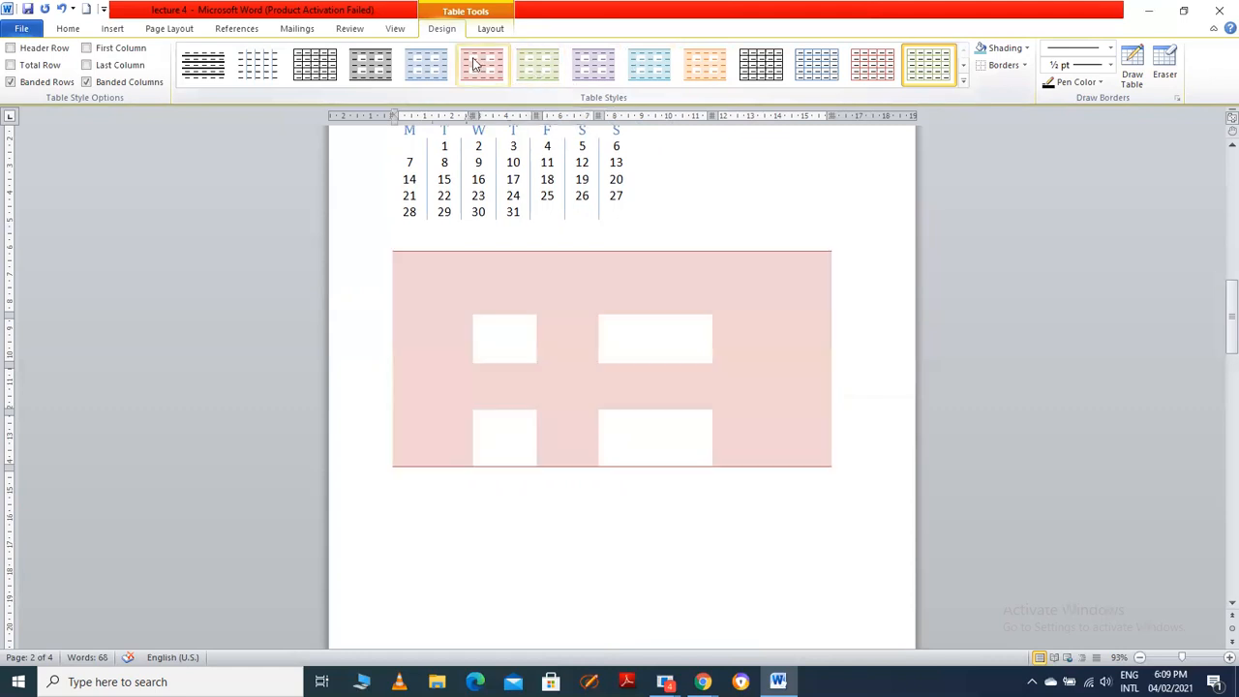
{"action": "left_click", "coordinate": [431, 59]}
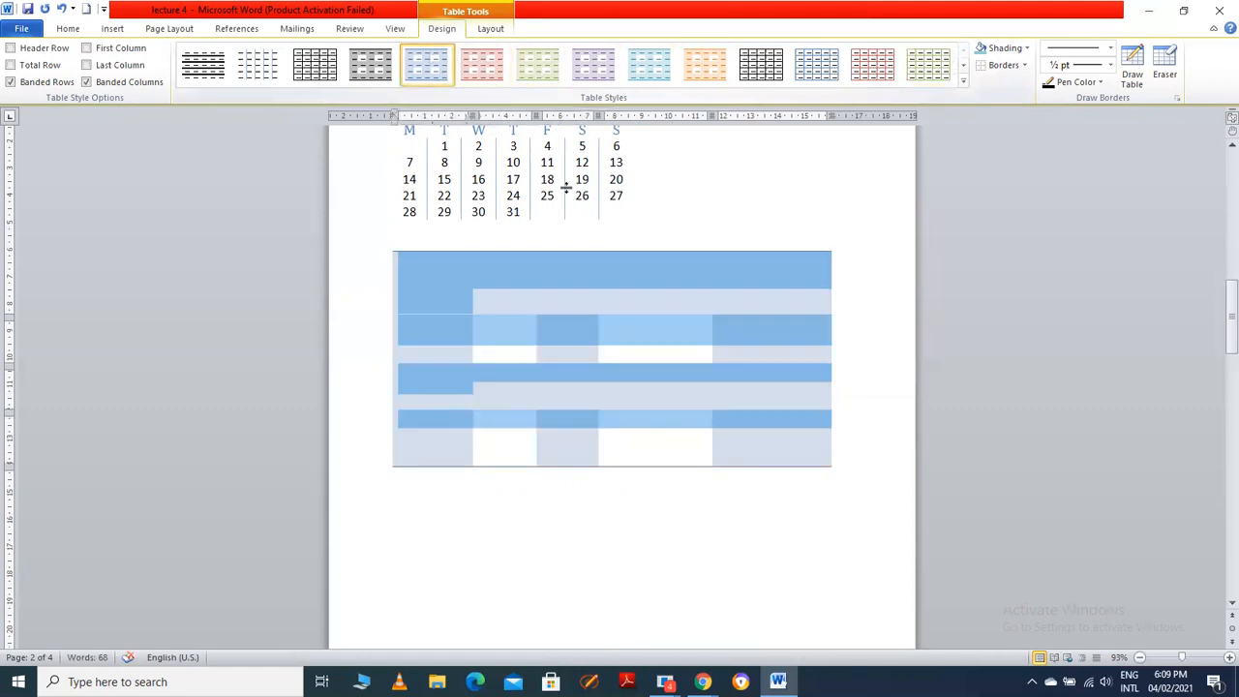
{"action": "left_click", "coordinate": [633, 528]}
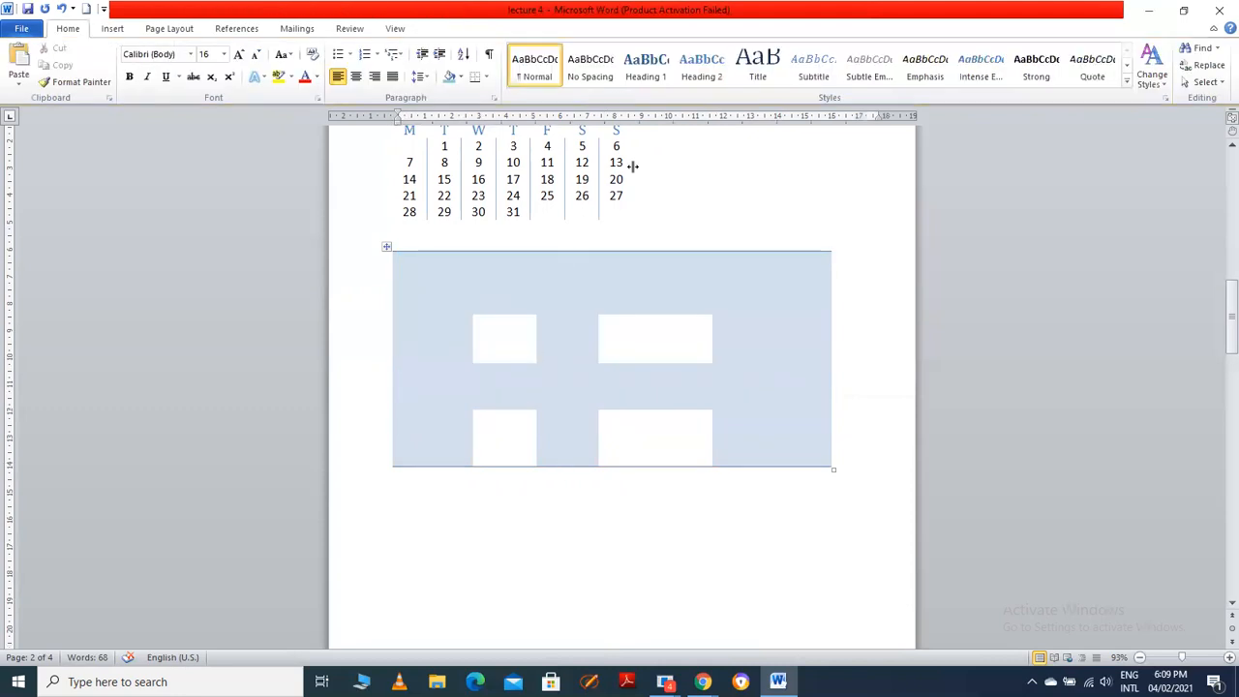
Apply the red Light List table style to the whole drawn table
{"action": "left_click_drag", "start_coordinate": [425, 262], "coordinate": [754, 436]}
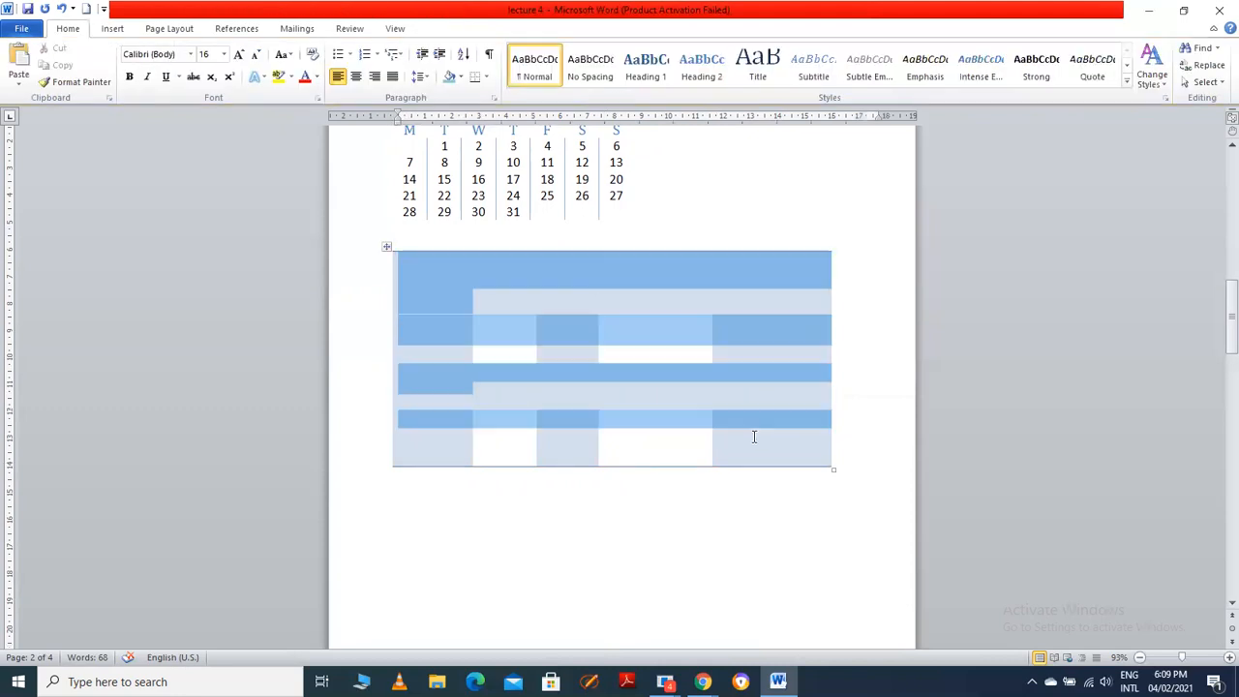
{"action": "left_click", "coordinate": [441, 28]}
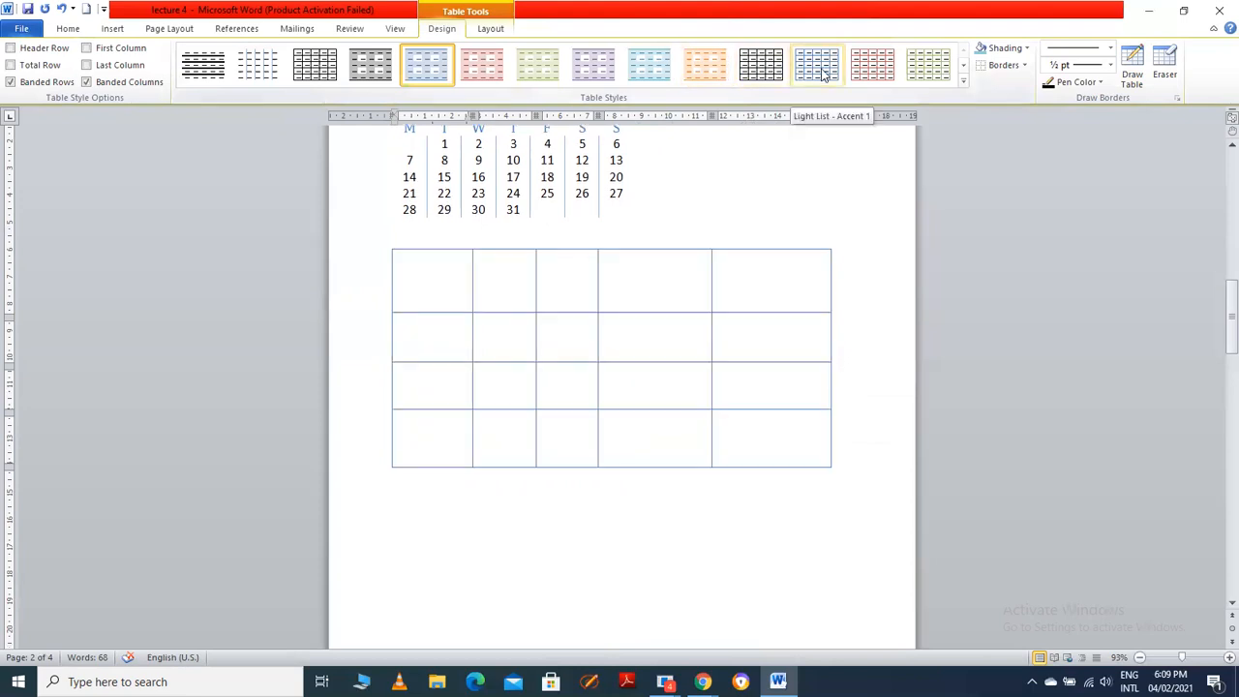
{"action": "left_click", "coordinate": [871, 66]}
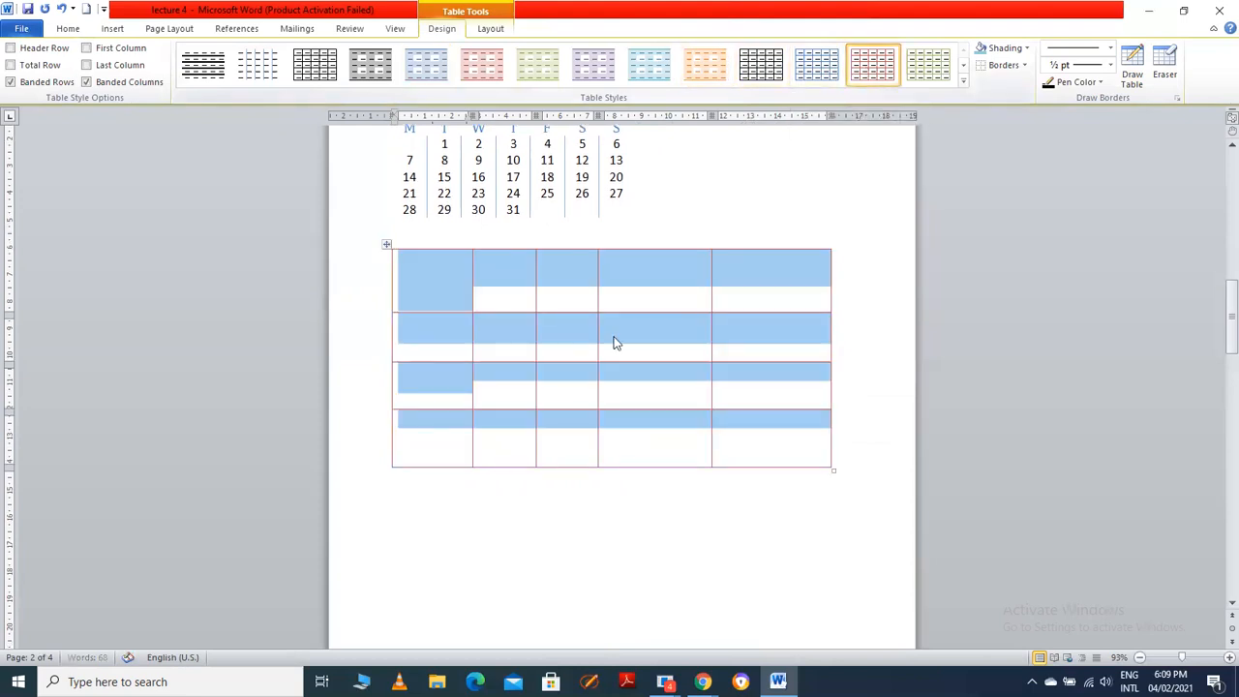
{"action": "left_click", "coordinate": [423, 291]}
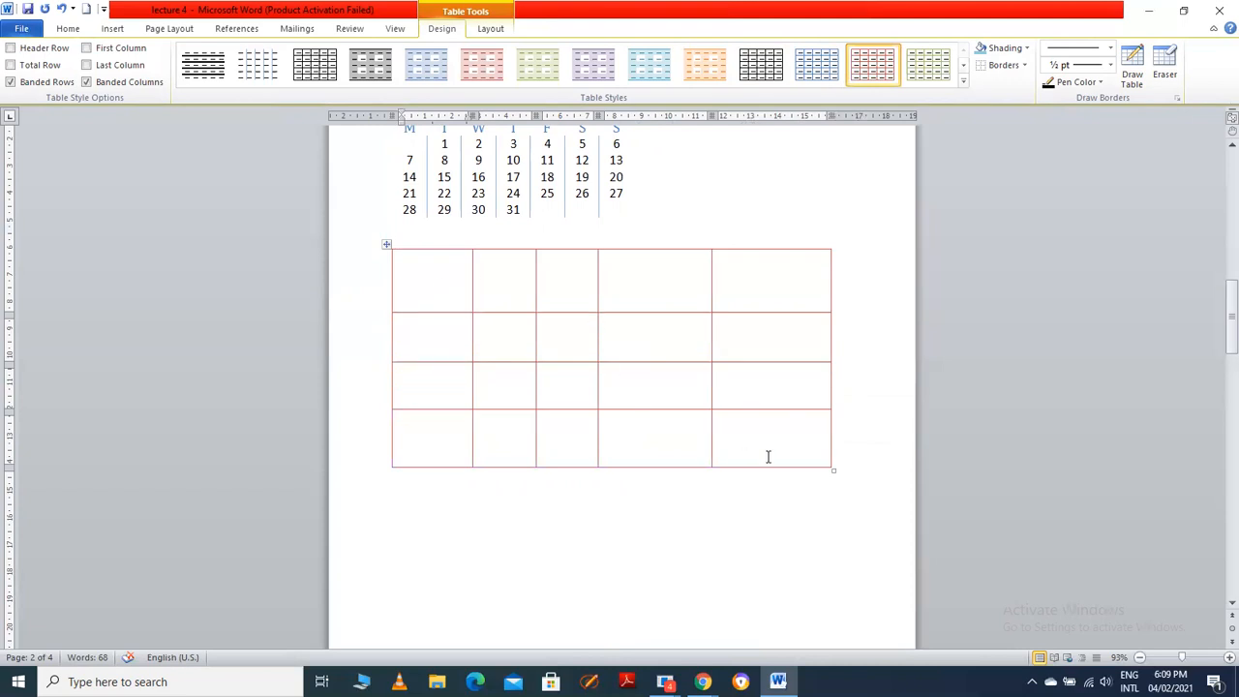
{"action": "left_click", "coordinate": [888, 471]}
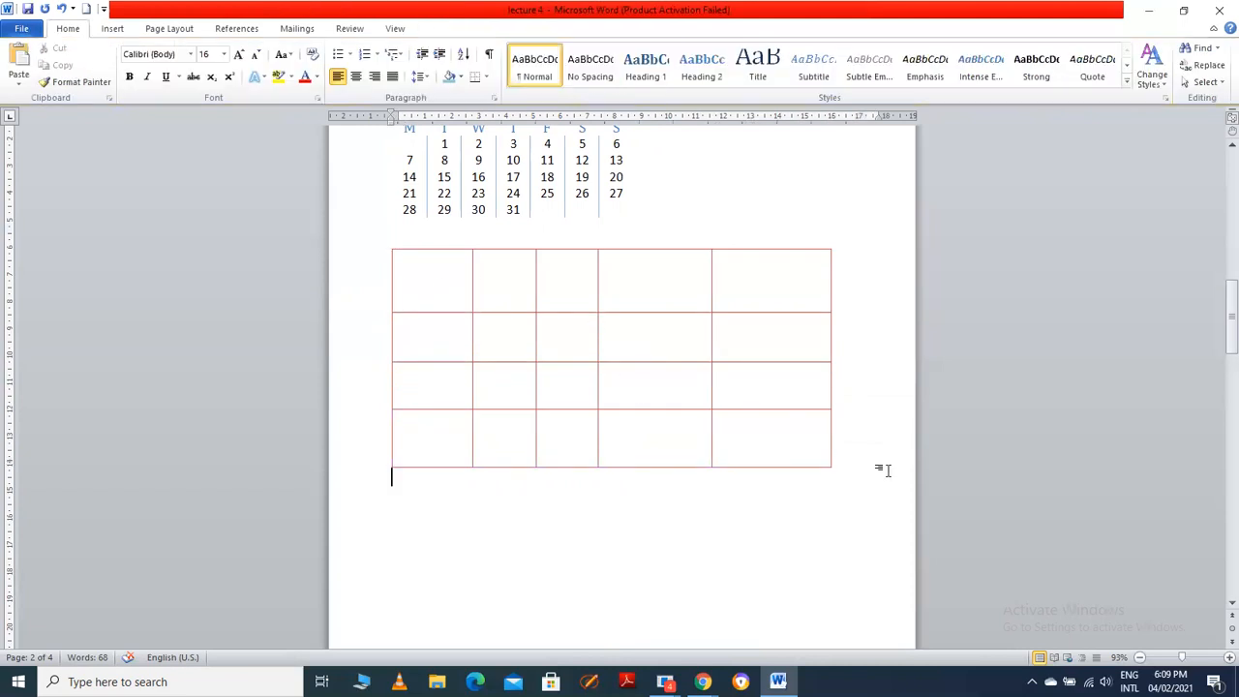
Insert the built-in Calendar 3 quick table directly below the drawn table
{"action": "left_click", "coordinate": [113, 26]}
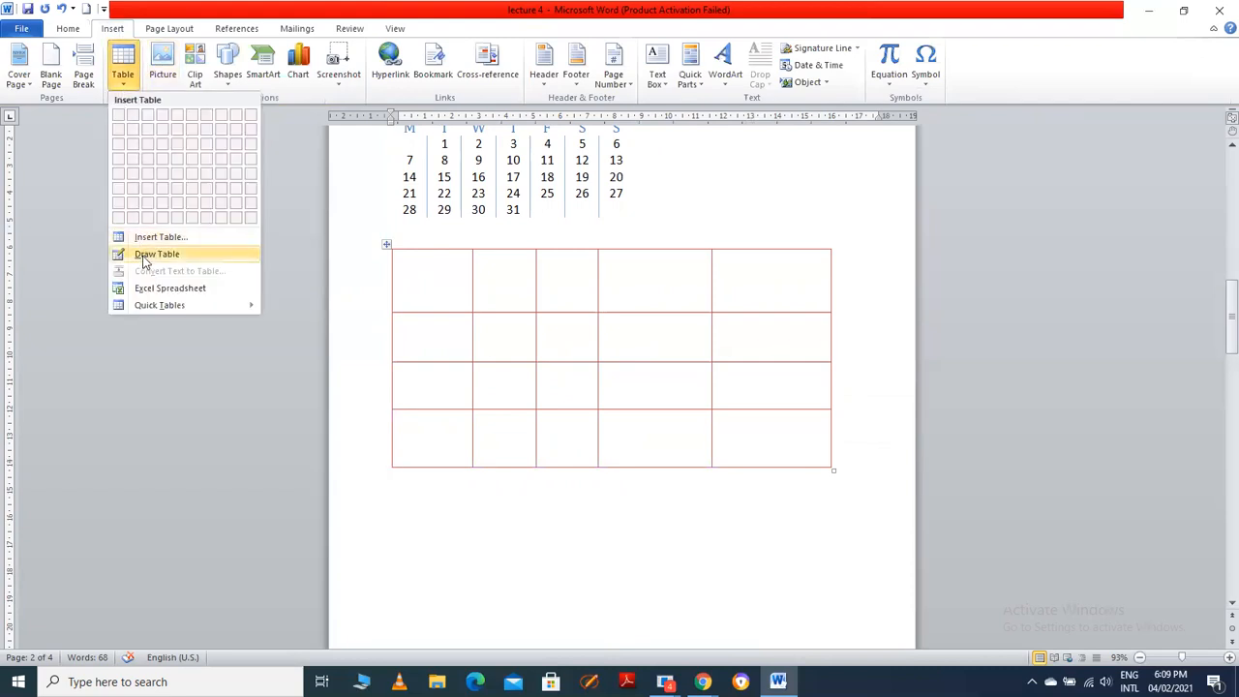
{"action": "mouse_move", "coordinate": [165, 310]}
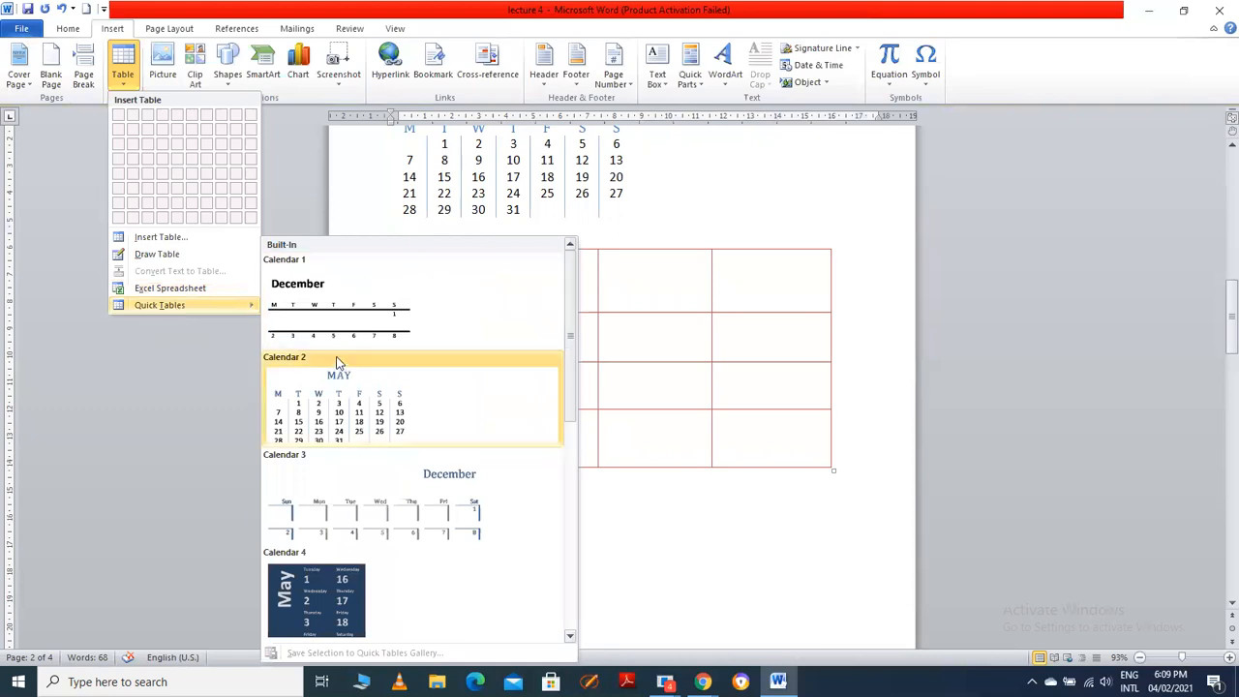
{"action": "left_click", "coordinate": [474, 524]}
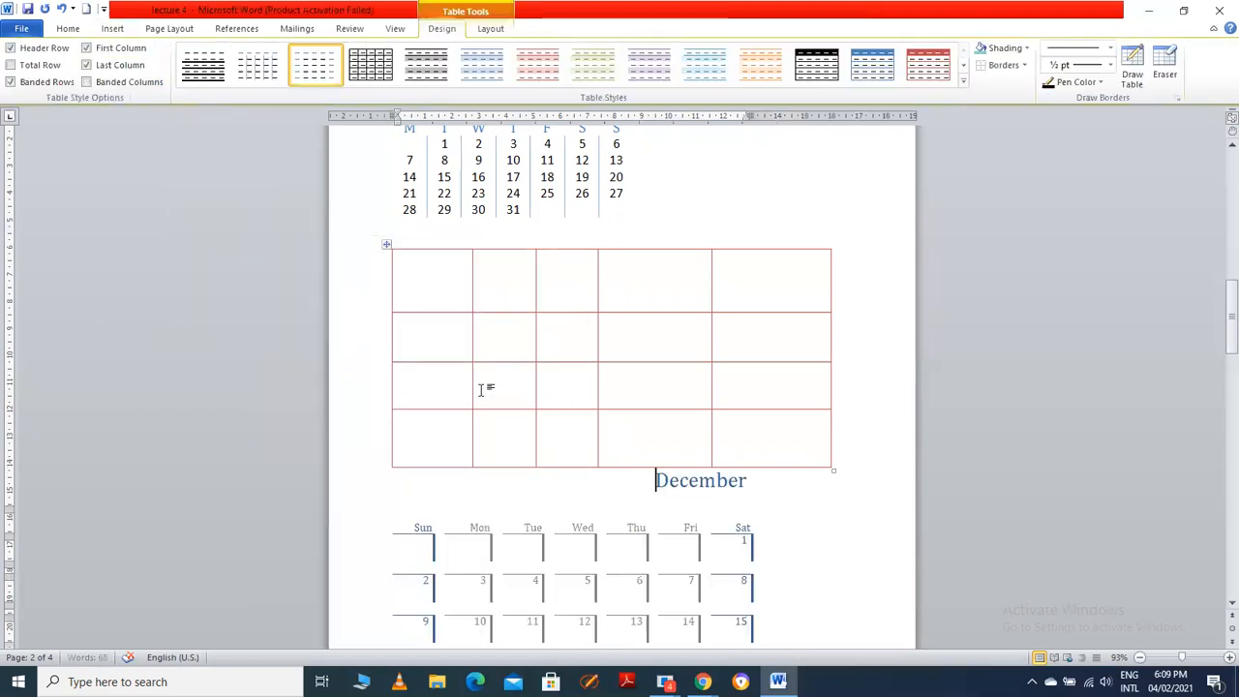
{"action": "left_click", "coordinate": [737, 556]}
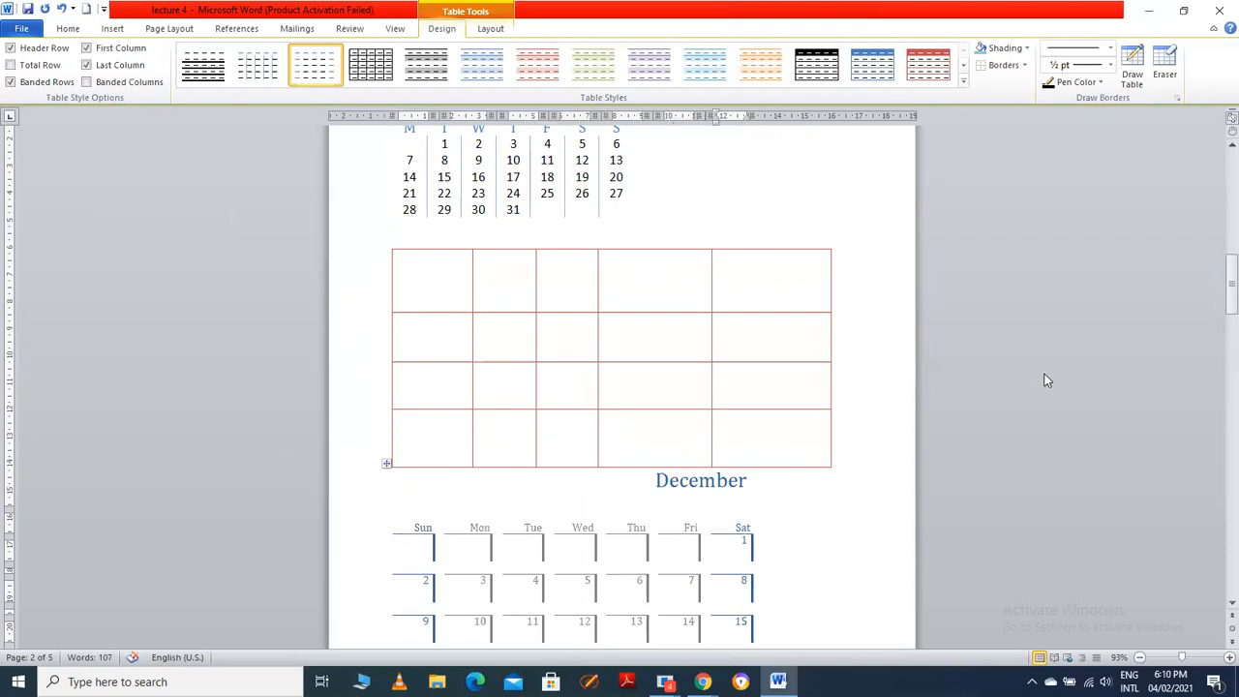
Insert the "kashmir day" picture from the desktop below the end of the December calendar on page 3
{"action": "left_click_drag", "start_coordinate": [1218, 291], "coordinate": [1218, 310]}
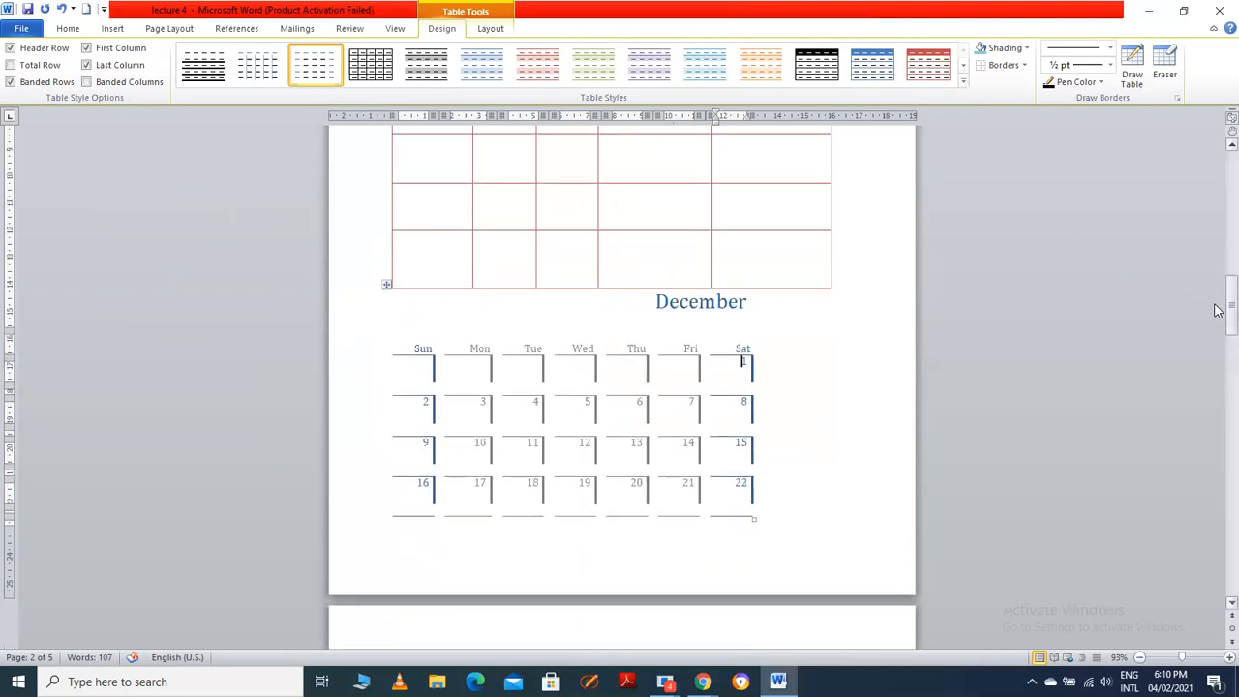
{"action": "left_click", "coordinate": [112, 29]}
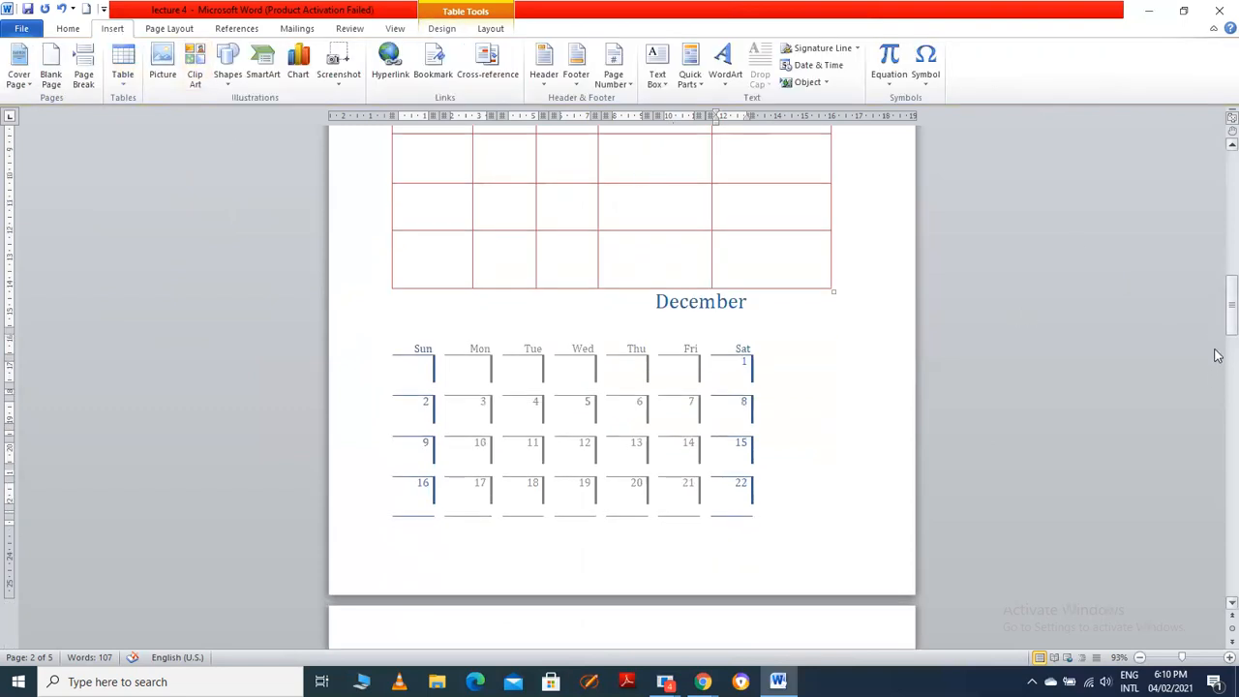
{"action": "left_click_drag", "start_coordinate": [1217, 321], "coordinate": [1218, 358]}
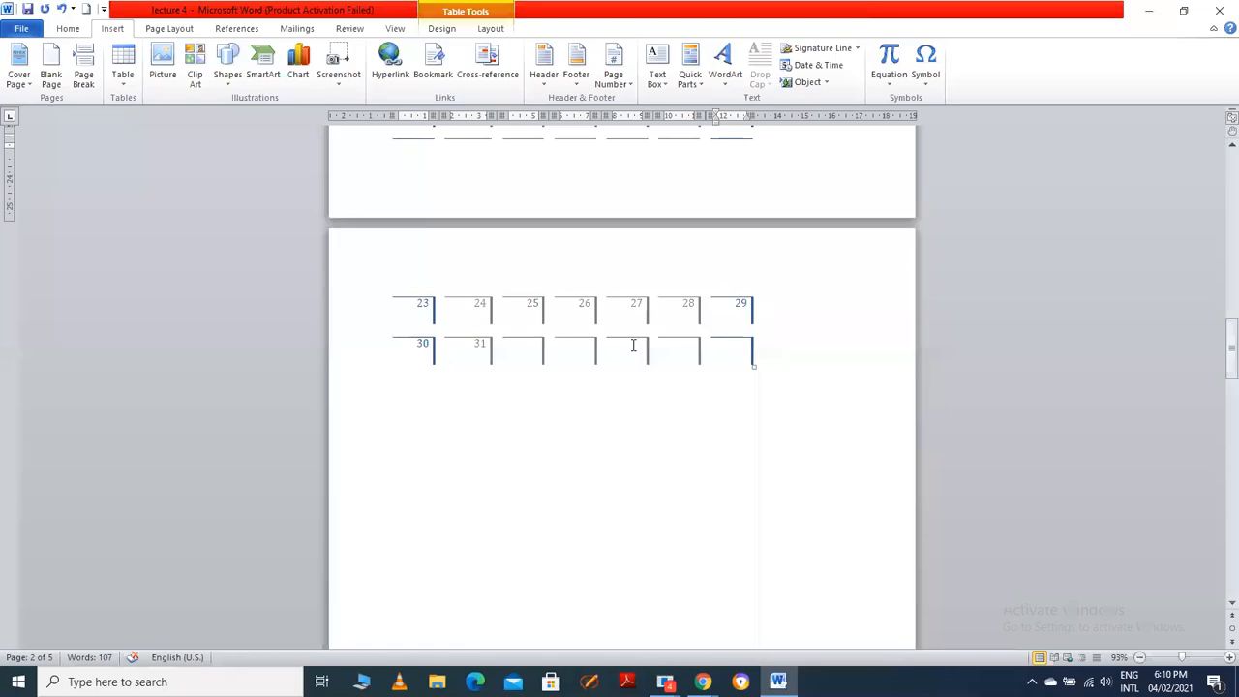
{"action": "left_click", "coordinate": [857, 391]}
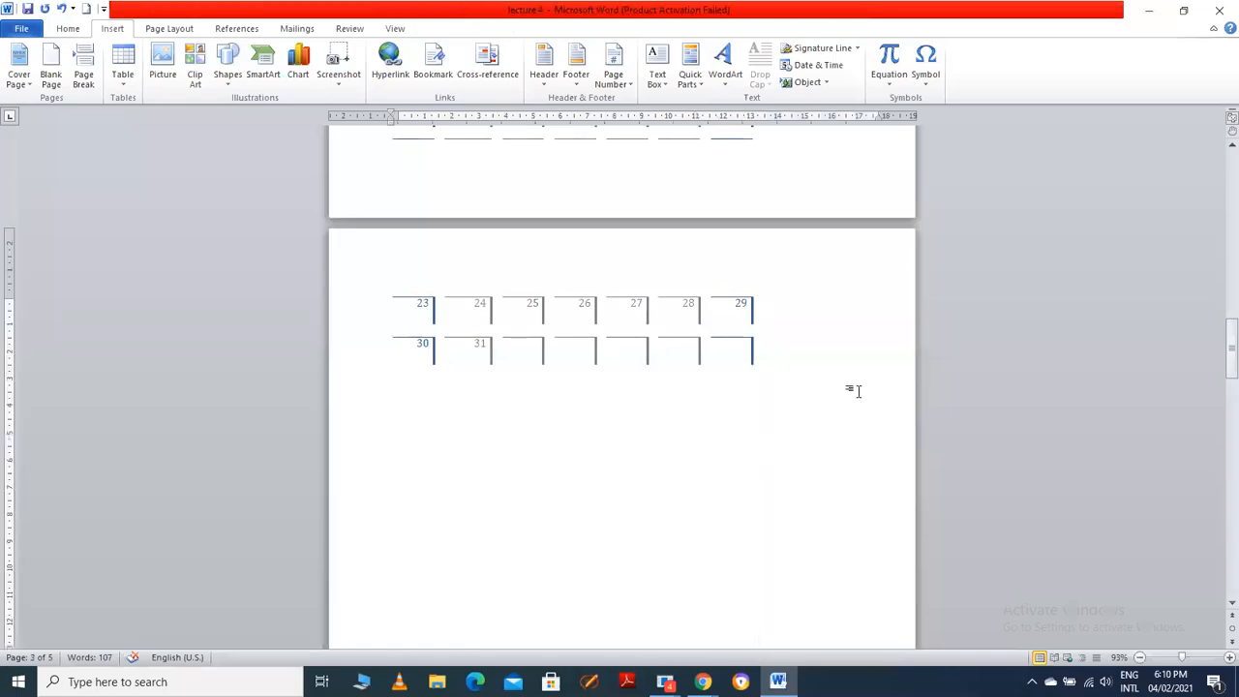
{"action": "left_click", "coordinate": [1182, 16]}
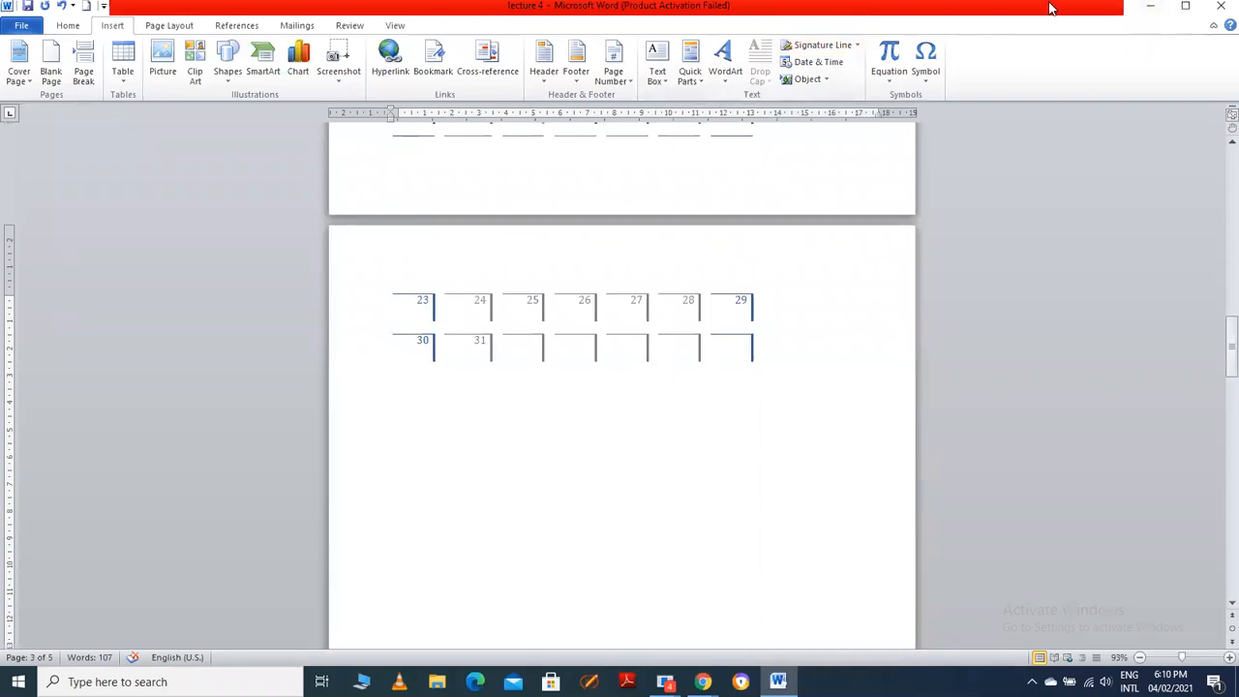
{"action": "left_click_drag", "start_coordinate": [1042, 5], "coordinate": [1201, 45]}
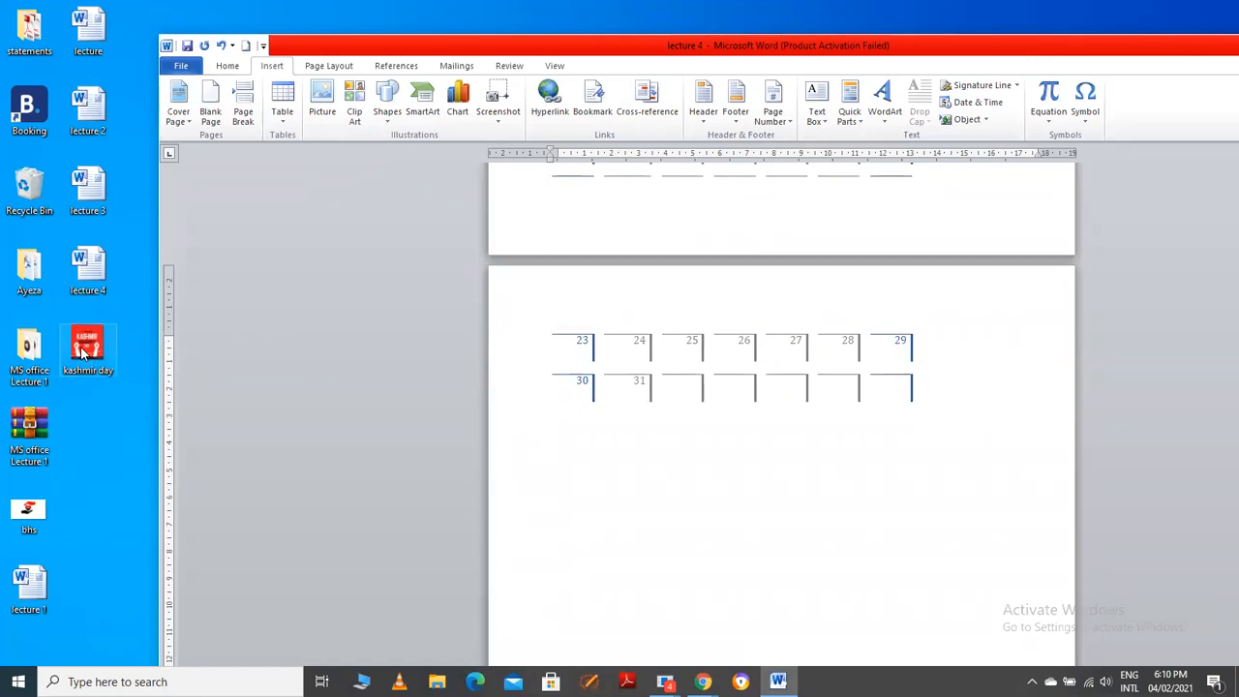
{"action": "left_click_drag", "start_coordinate": [82, 353], "coordinate": [487, 451]}
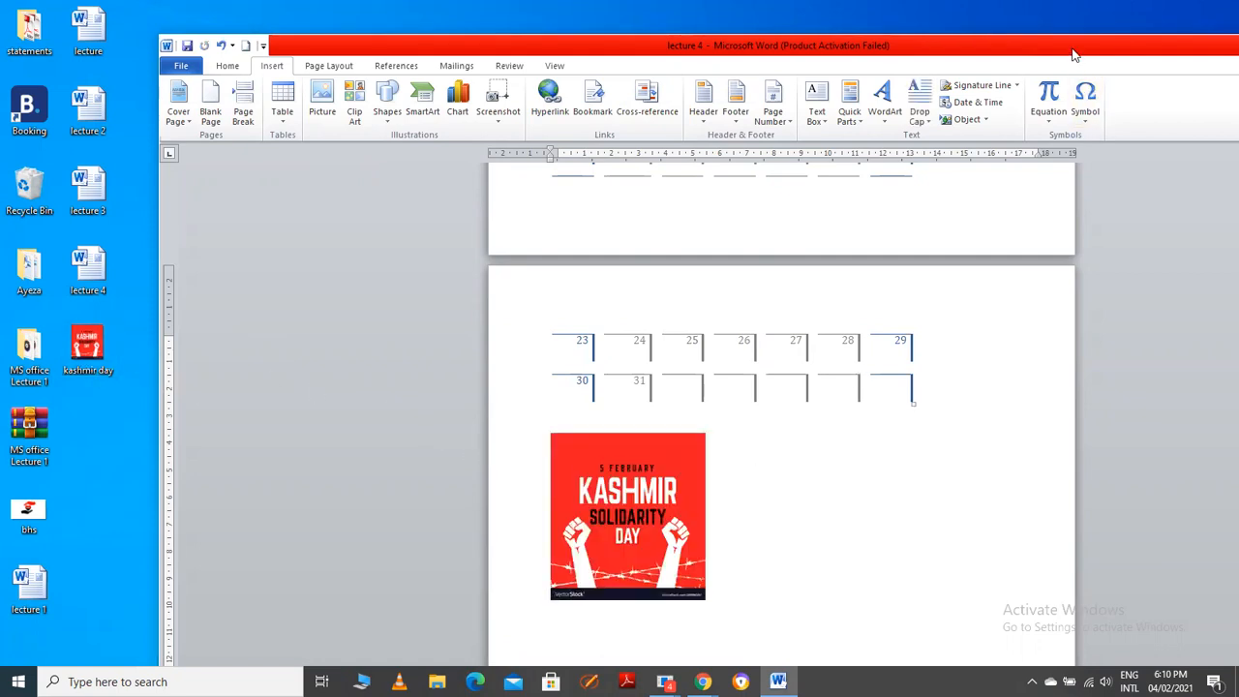
Drop the "kashmir day" image file from the desktop beside the page 3 picture and add a blank line above that picture
{"action": "left_click", "coordinate": [89, 349]}
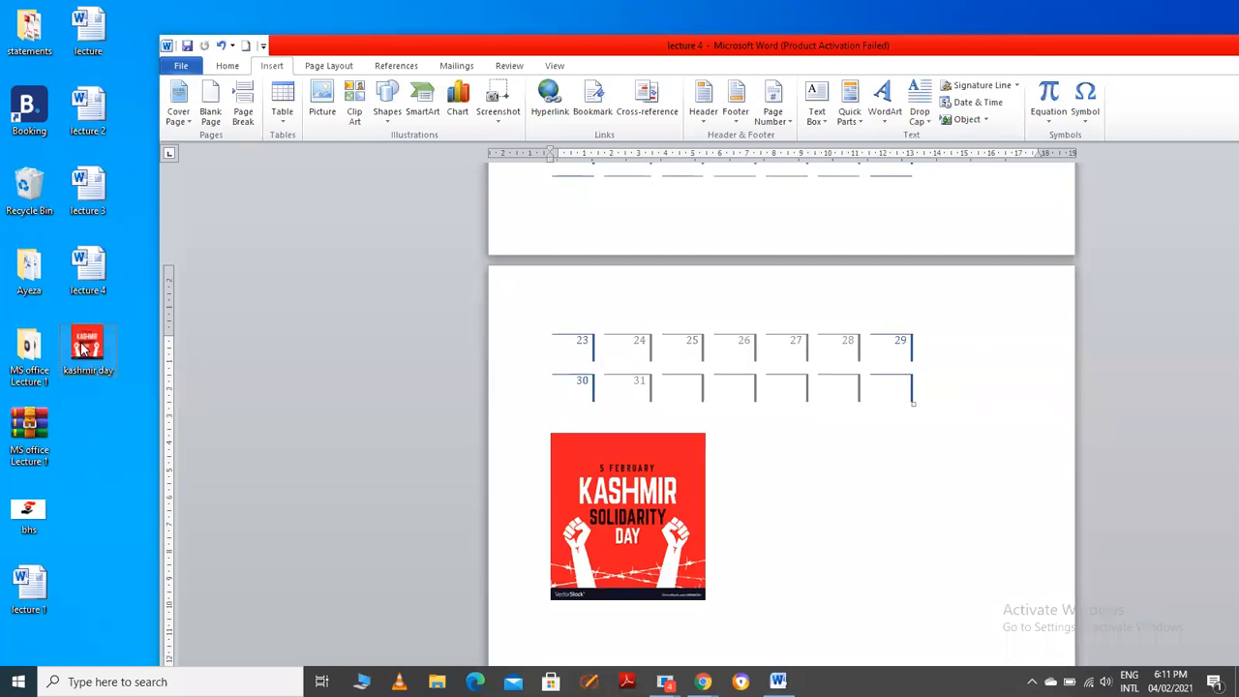
{"action": "left_click", "coordinate": [807, 573]}
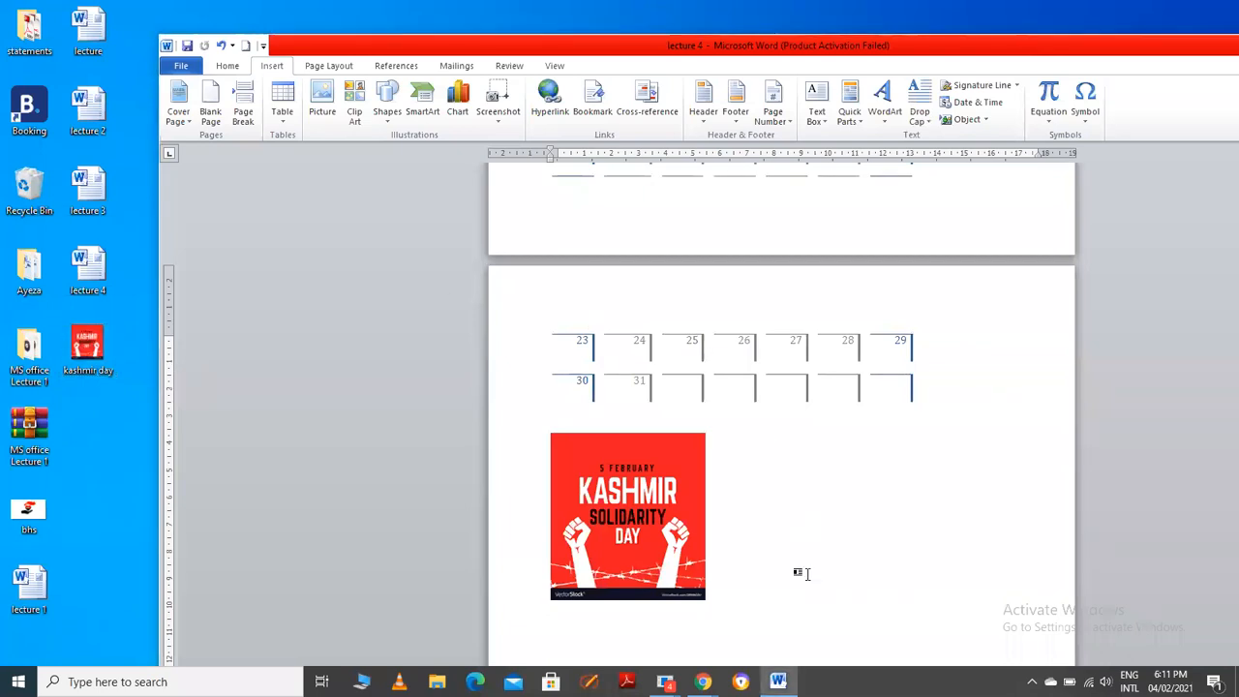
{"action": "key", "text": "Return"}
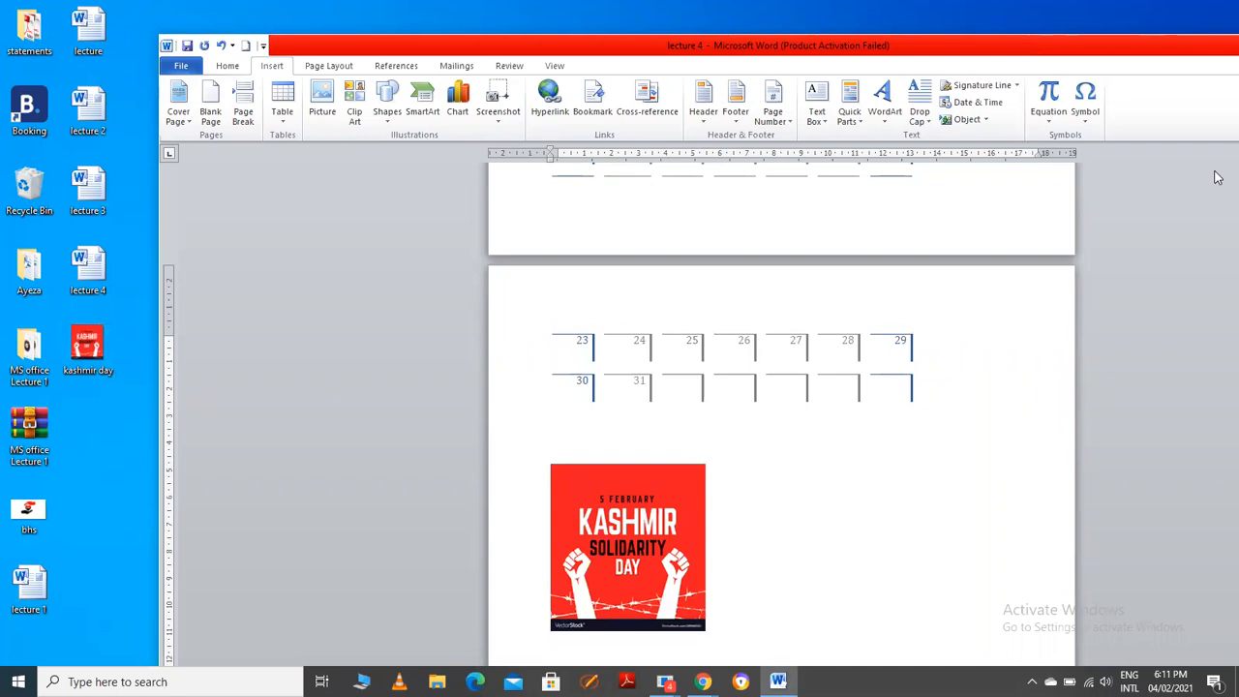
Maximize the document window and insert the "kashmir day" picture from the Desktop folder below the picture on page 4
{"action": "double_click", "coordinate": [1151, 53]}
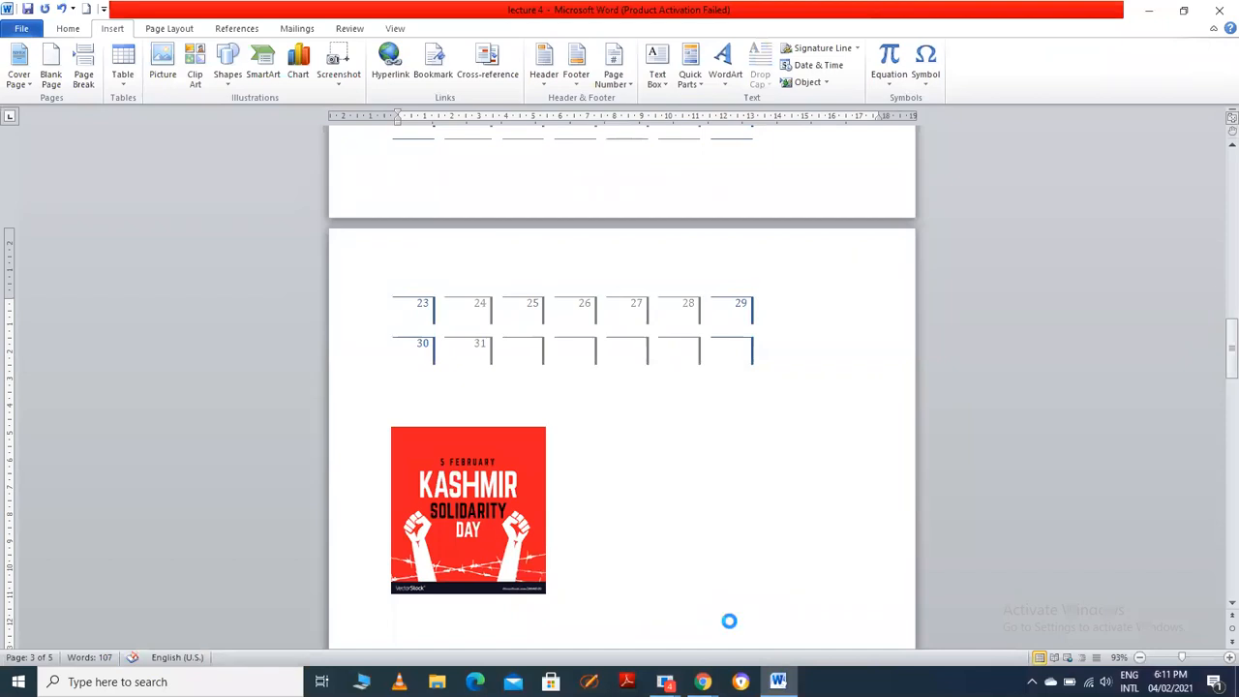
{"action": "scroll", "coordinate": [724, 622], "scroll_direction": "down", "scroll_amount": 15}
{"action": "mouse_move", "coordinate": [1220, 407]}
{"action": "left_mouse_down"}
{"action": "mouse_move", "coordinate": [1217, 352]}
{"action": "mouse_move", "coordinate": [1217, 441]}
{"action": "mouse_move", "coordinate": [1218, 416]}
{"action": "left_mouse_up"}
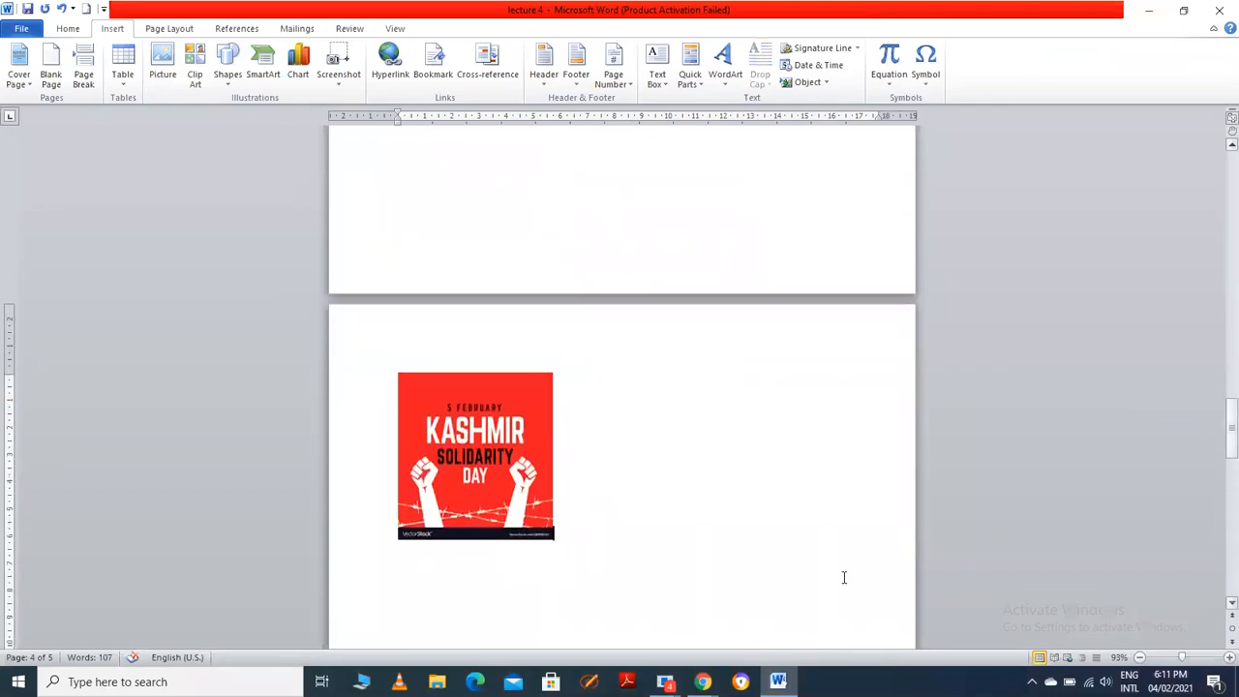
{"action": "left_click", "coordinate": [725, 625]}
{"action": "left_click", "coordinate": [161, 64]}
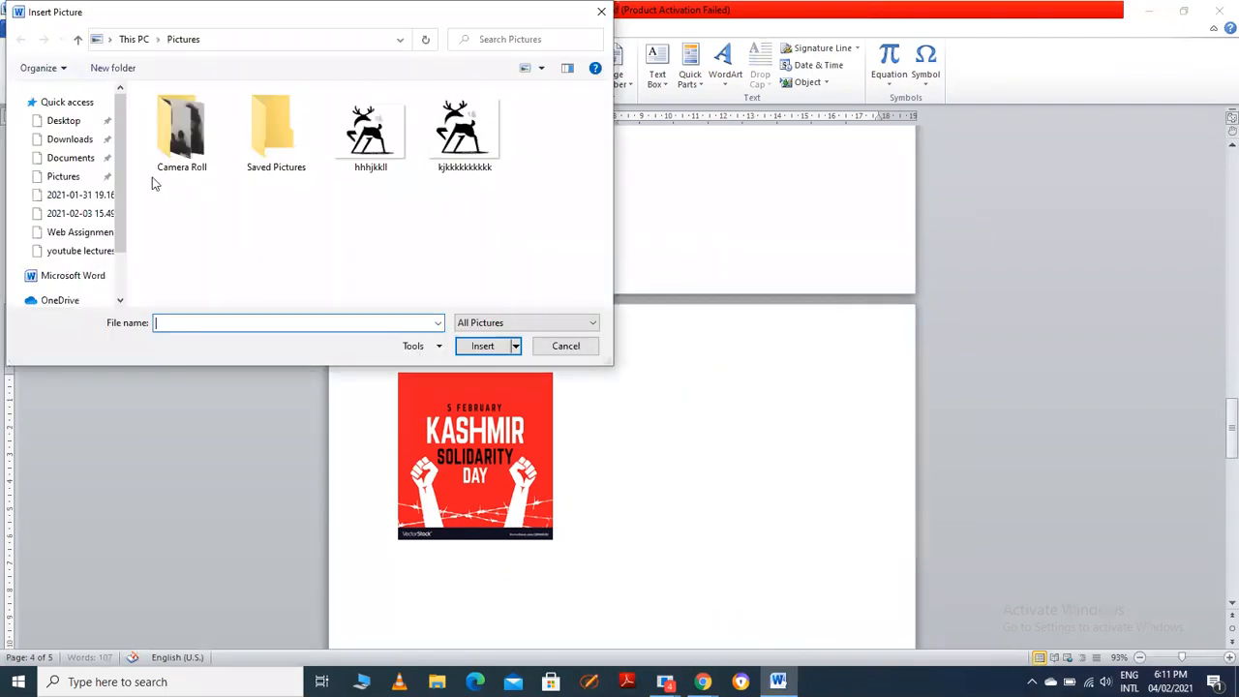
{"action": "scroll", "coordinate": [97, 188], "scroll_direction": "down", "scroll_amount": 3}
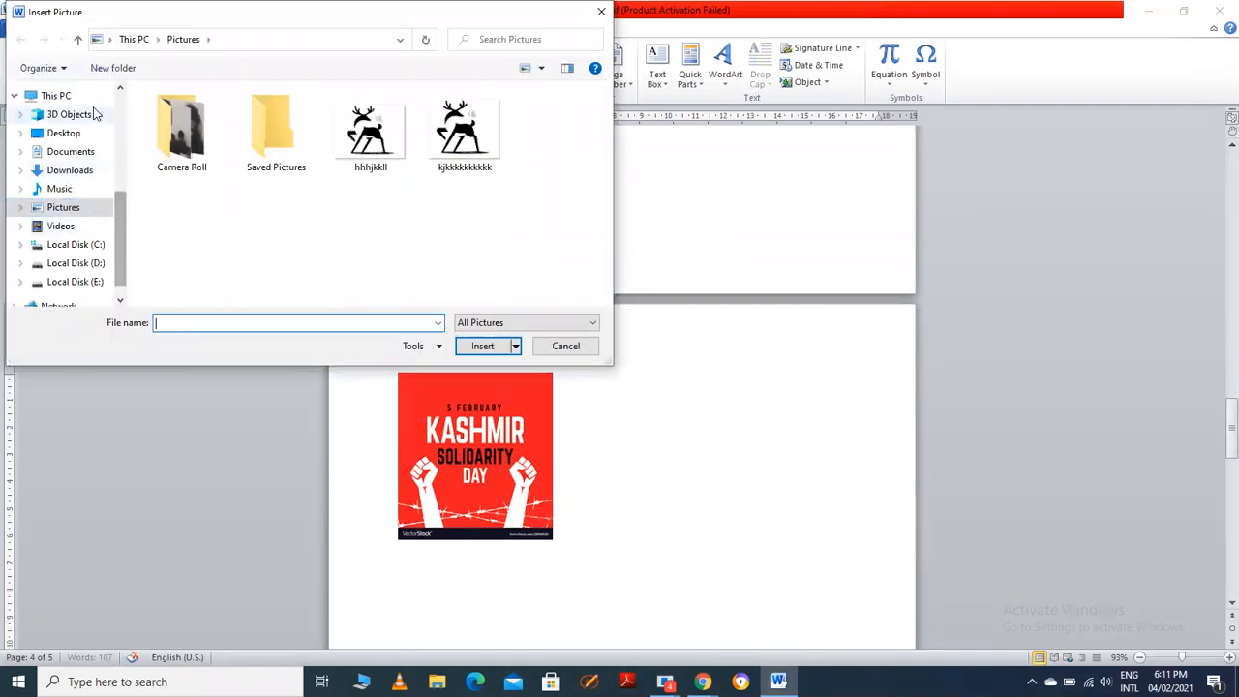
{"action": "left_click", "coordinate": [79, 134]}
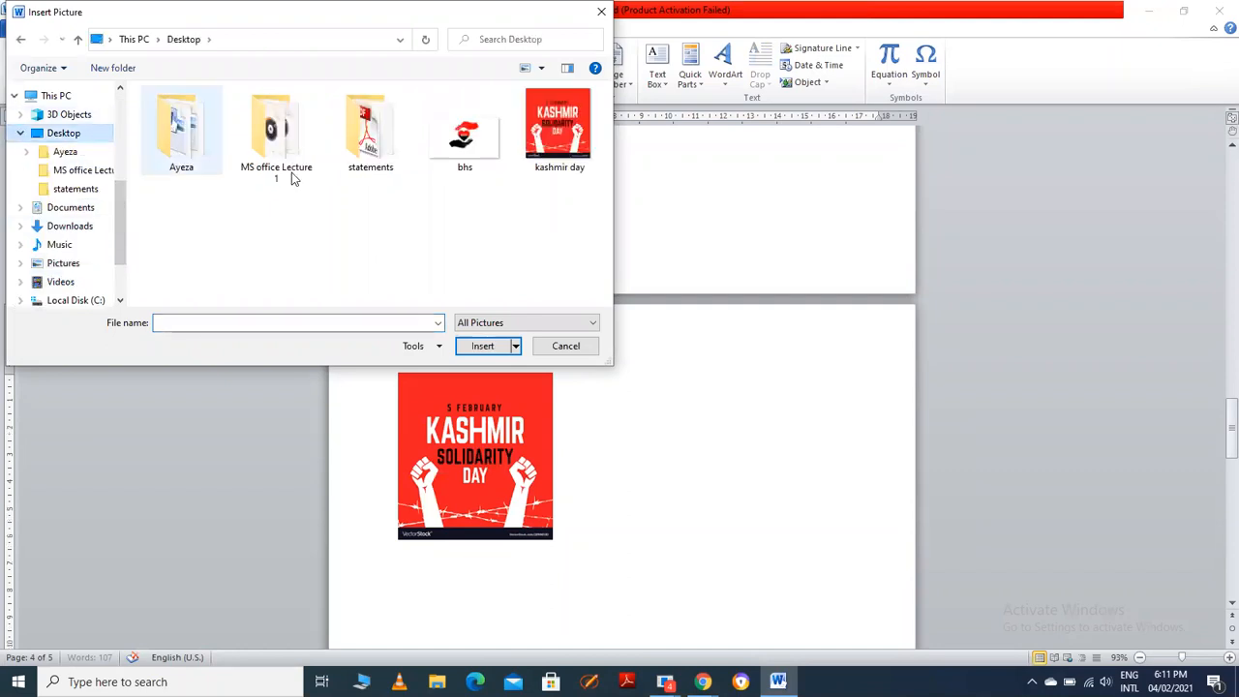
{"action": "left_click", "coordinate": [581, 162]}
{"action": "left_click", "coordinate": [482, 348]}
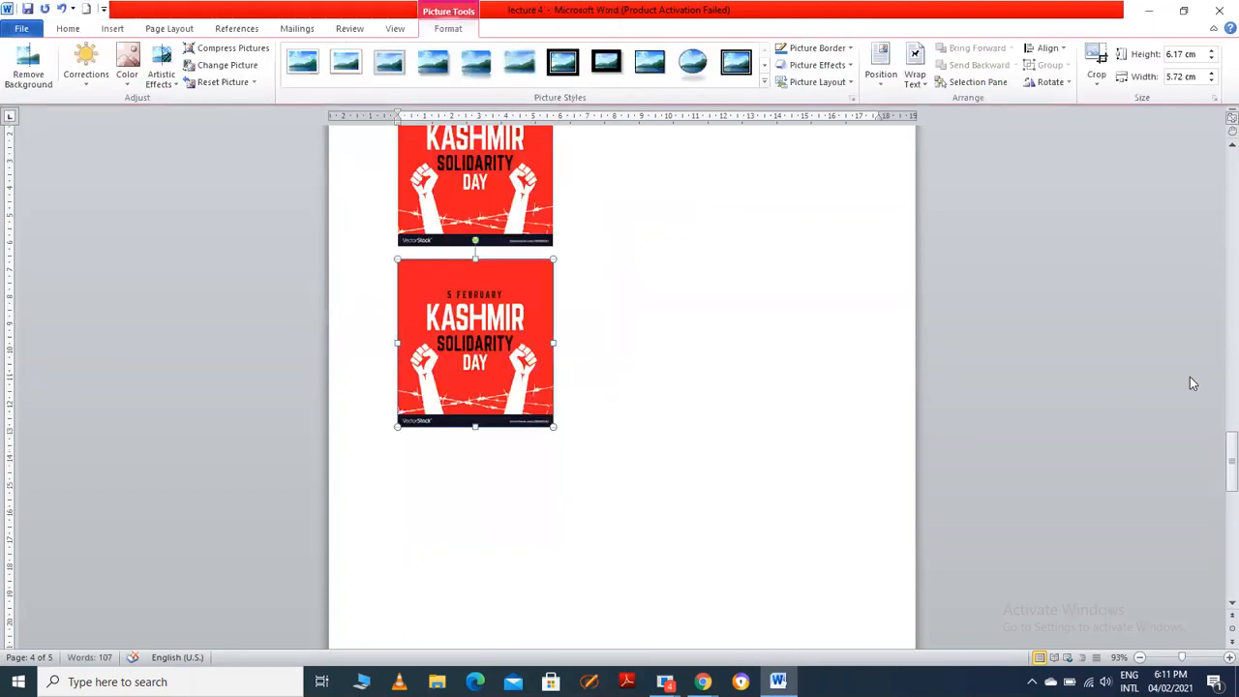
Go back past the inserted pictures to the lecture outline and logo on the first page
{"action": "left_click_drag", "start_coordinate": [1218, 447], "coordinate": [1215, 373]}
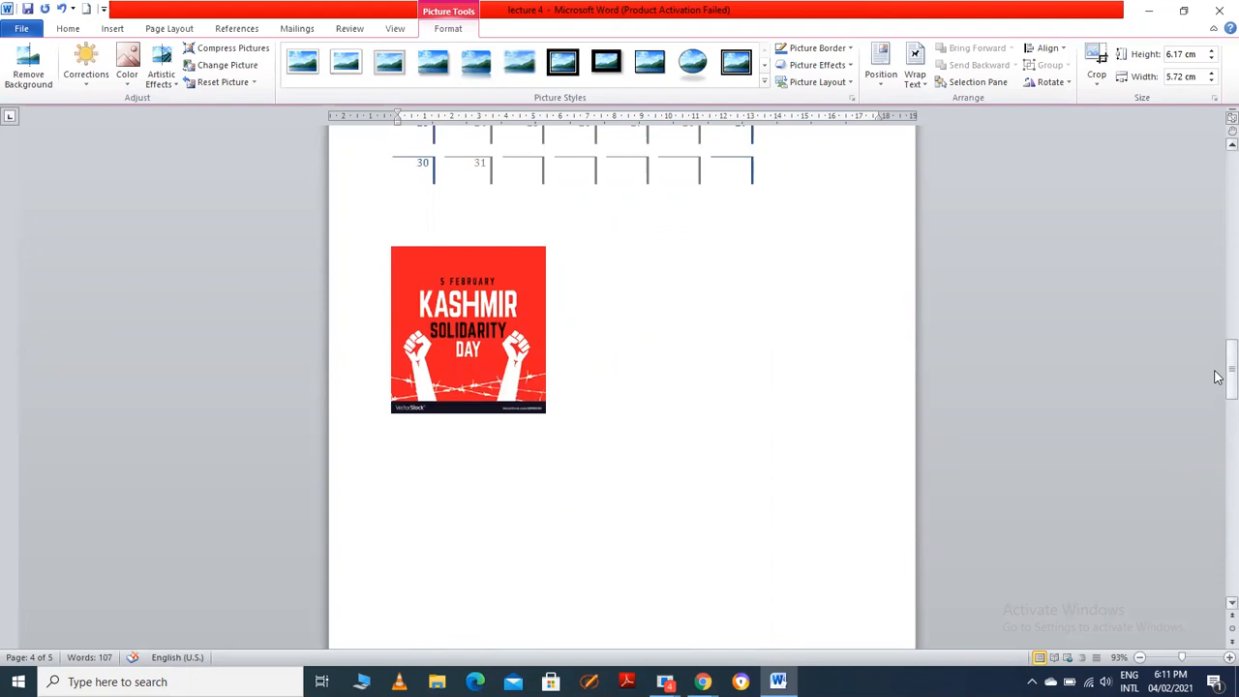
{"action": "scroll", "coordinate": [1217, 366], "scroll_direction": "up", "scroll_amount": 3}
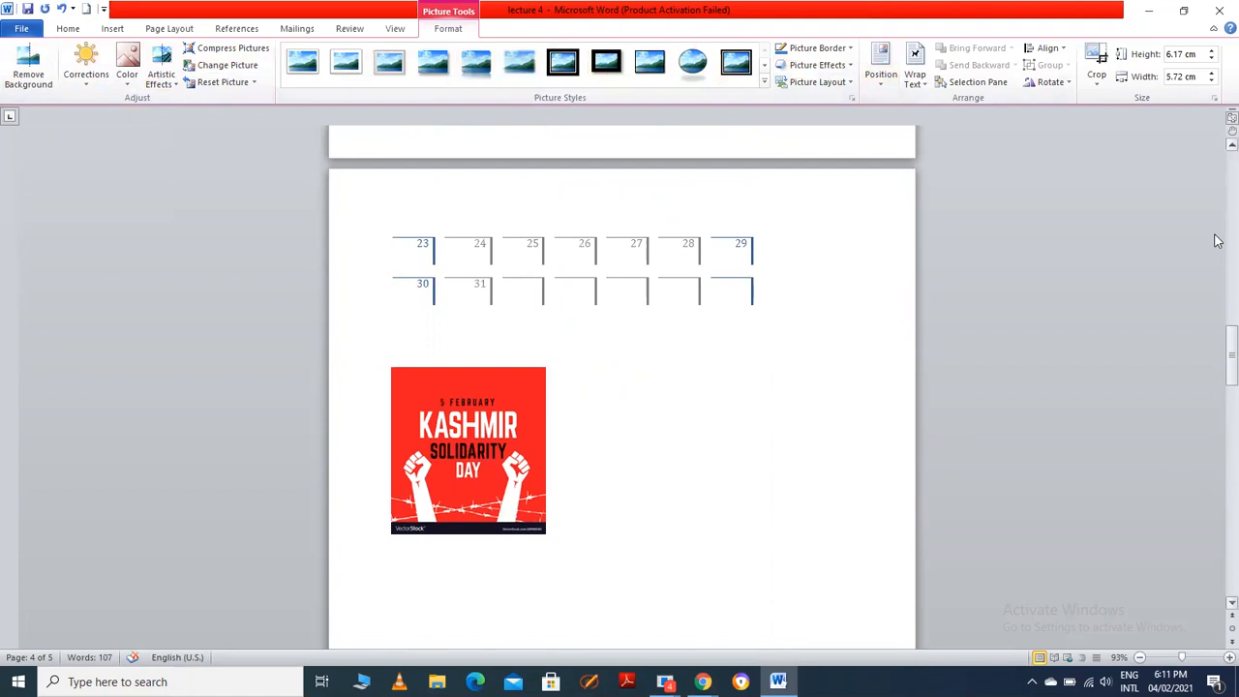
{"action": "left_click_drag", "start_coordinate": [1220, 358], "coordinate": [1218, 148]}
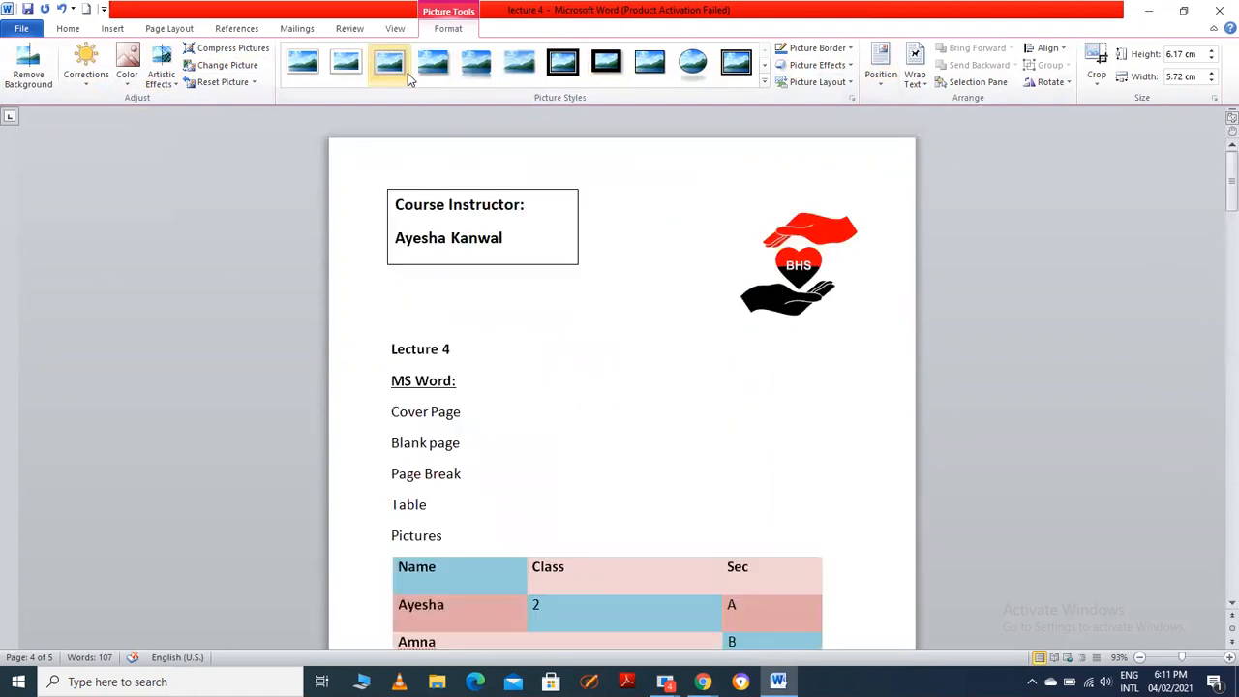